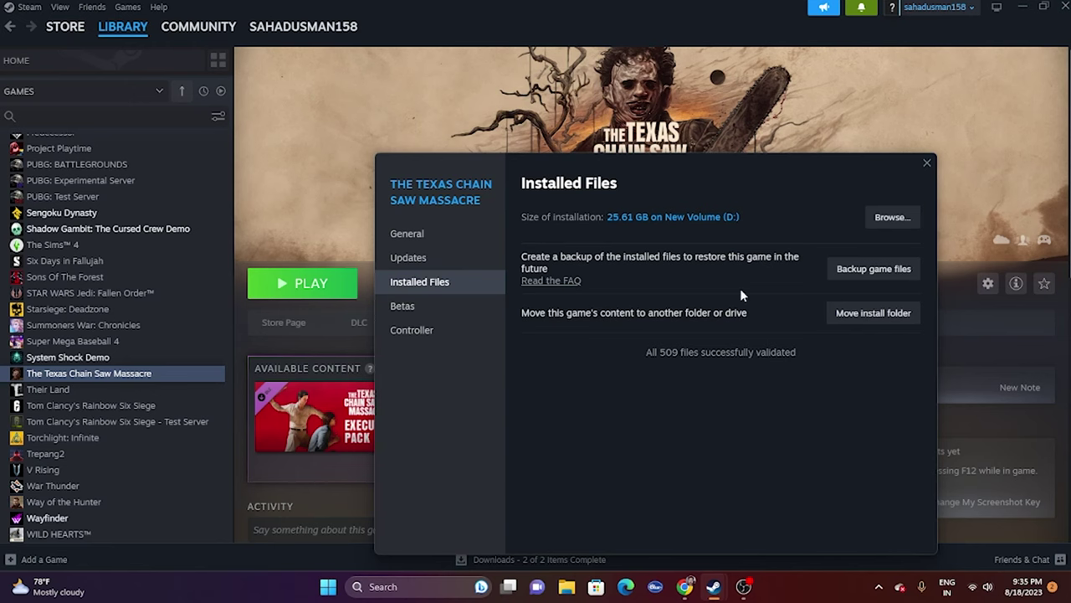
- Open the installation folder of The Texas Chain Saw Massacre from its installed files properties in the Steam library
click(926, 164)
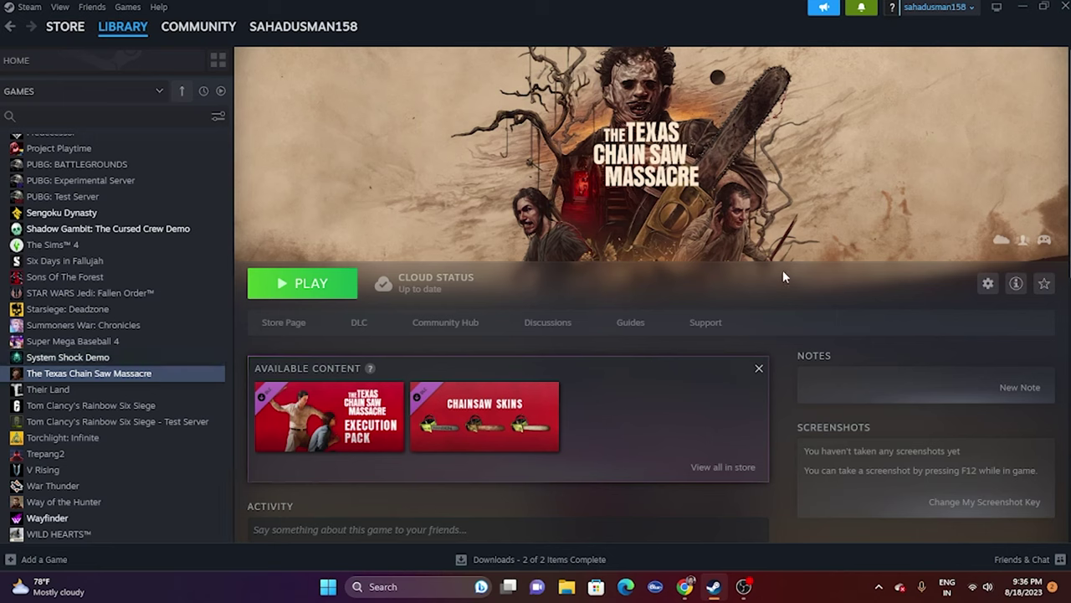
right_click(142, 379)
click(171, 475)
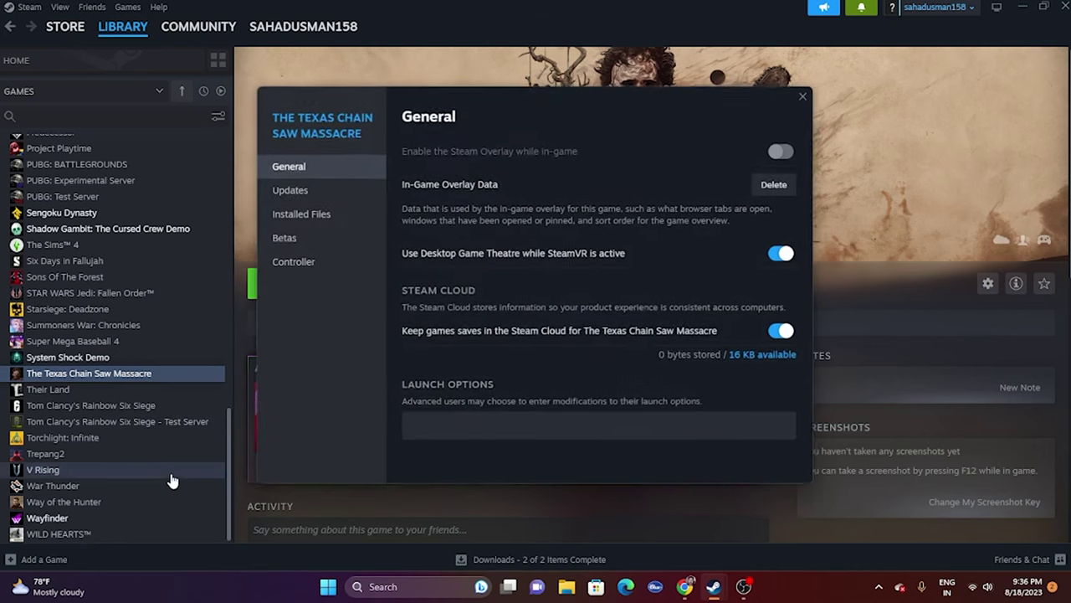
click(335, 237)
click(328, 215)
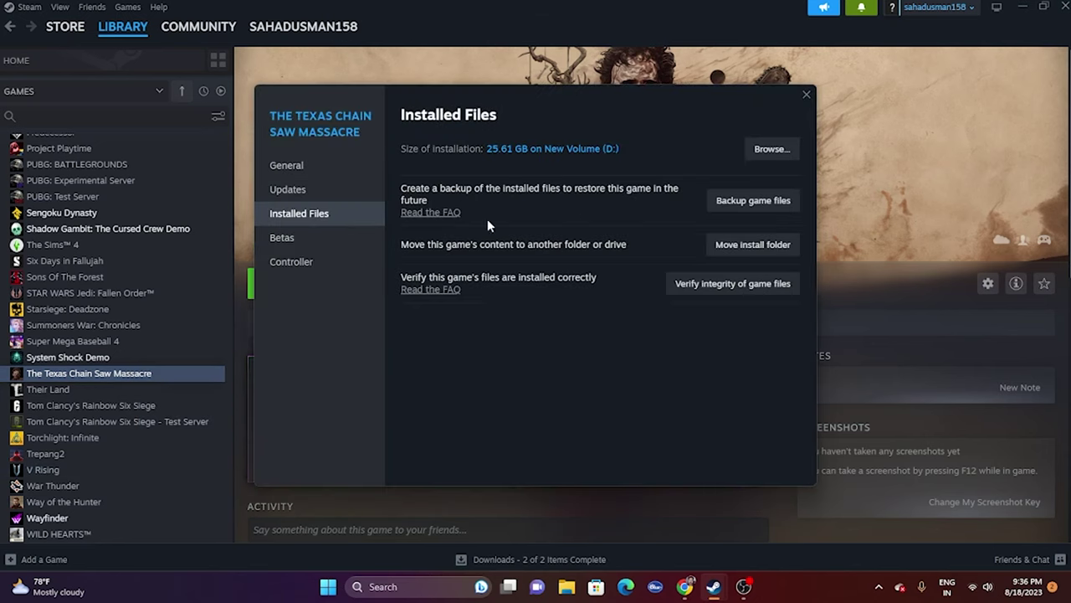
click(771, 149)
click(1023, 6)
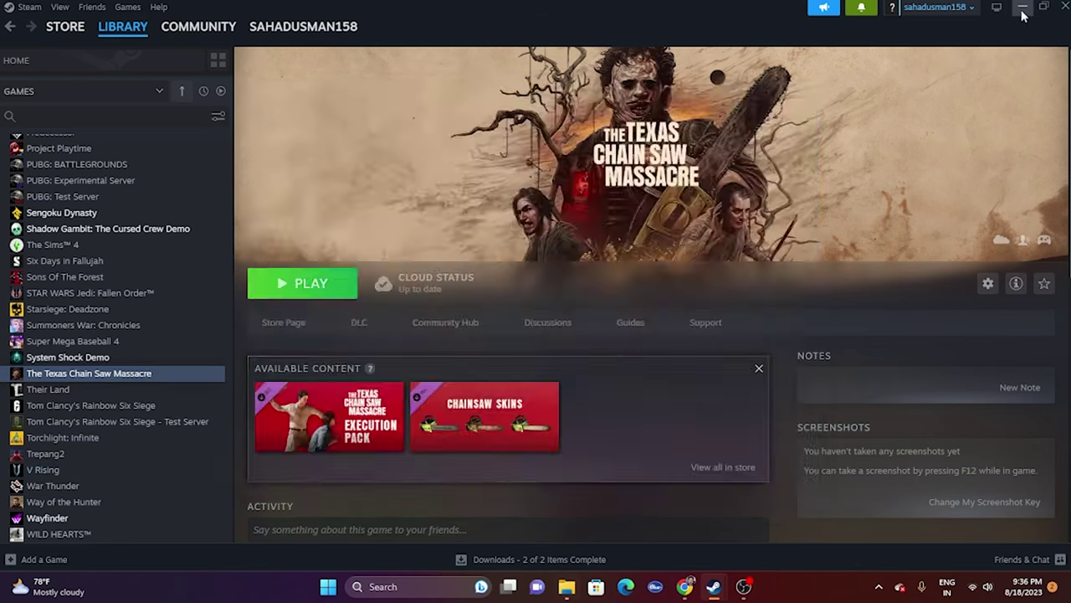
click(617, 74)
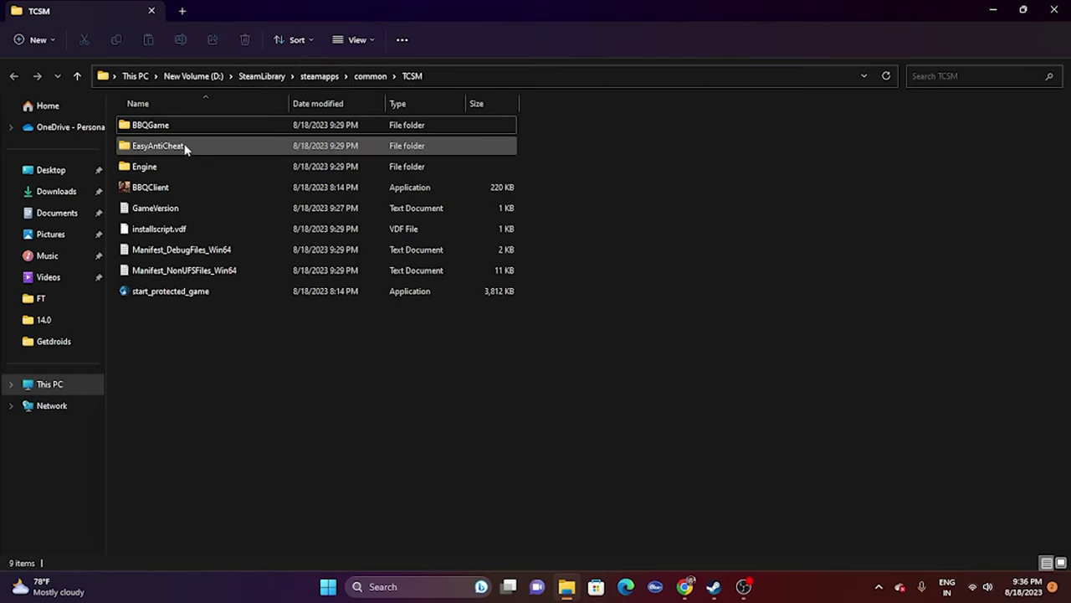
- Set the BBQClient application to run as an administrator and apply the change
click(182, 186)
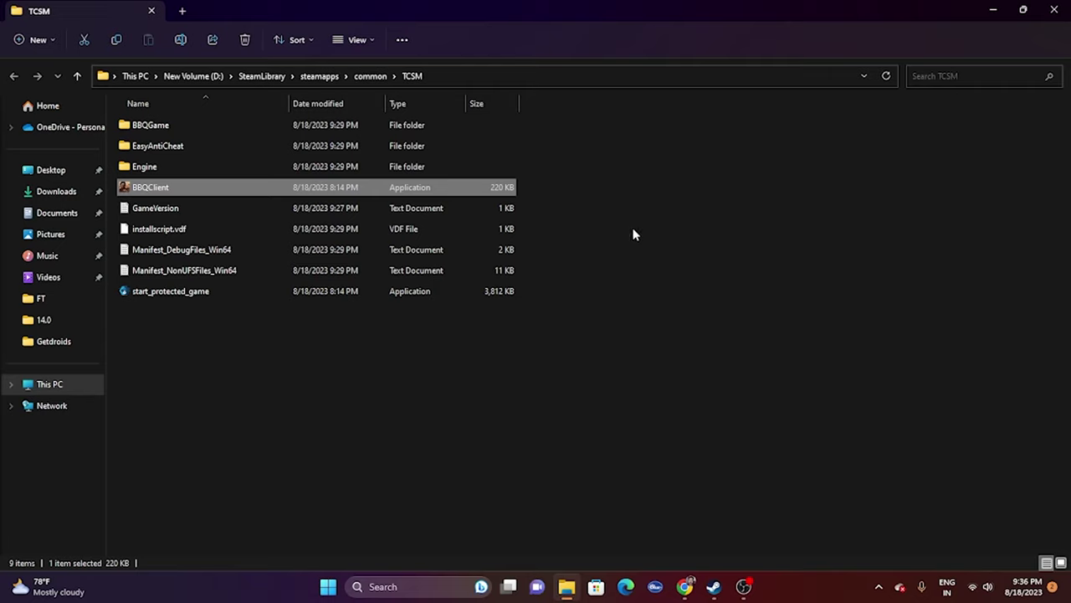
right_click(159, 195)
click(199, 389)
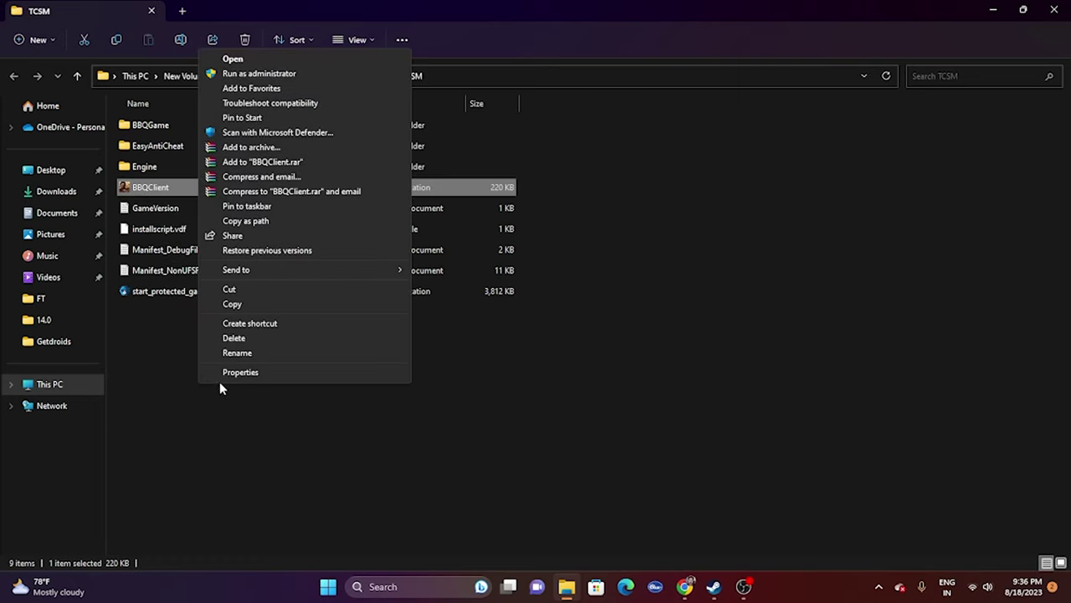
click(251, 374)
click(264, 230)
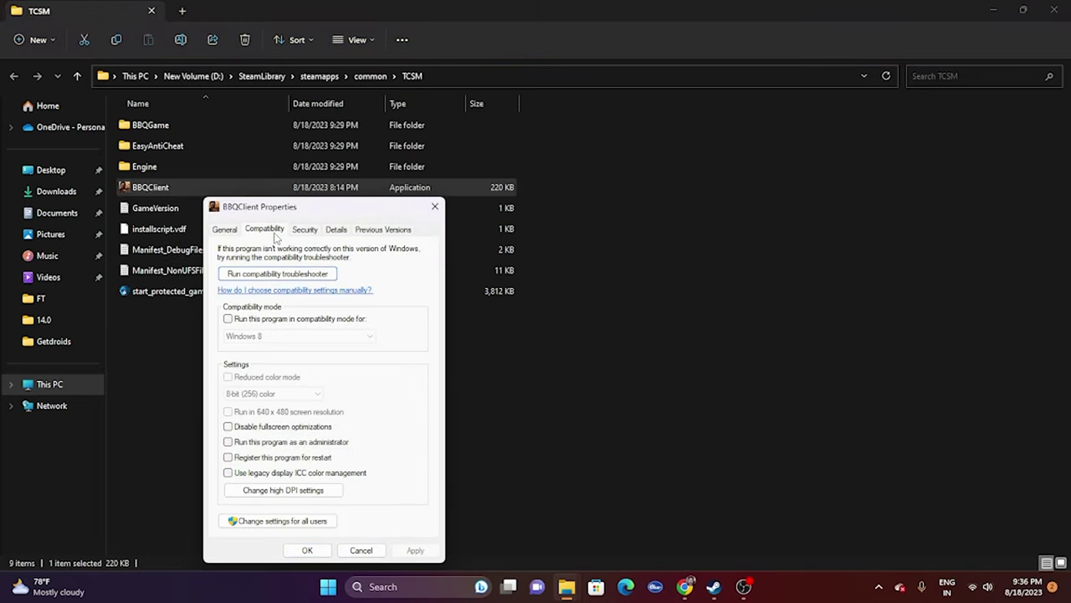
click(228, 442)
click(415, 549)
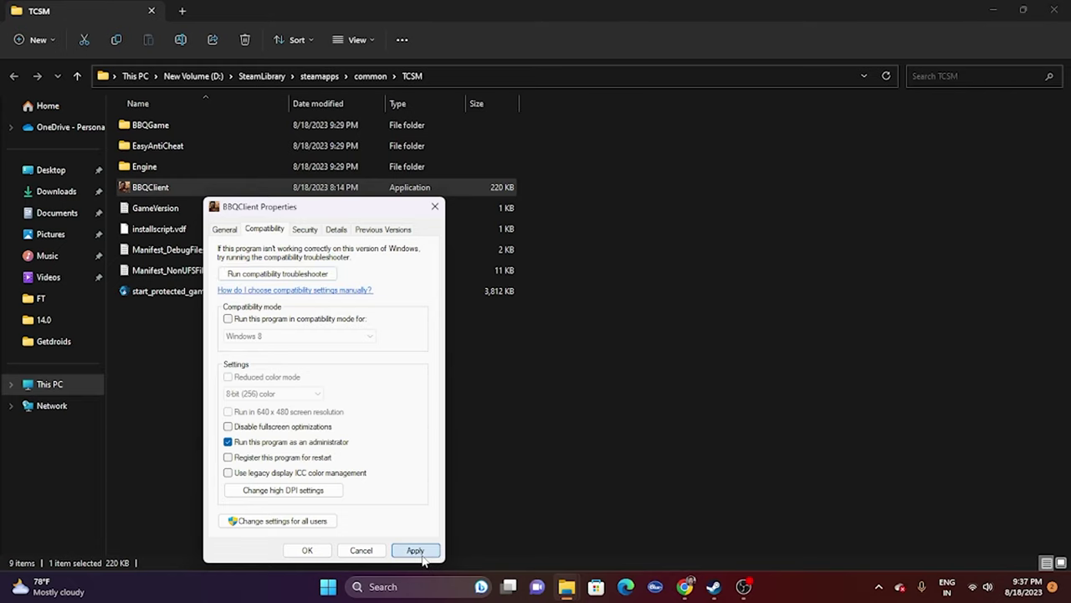
click(307, 550)
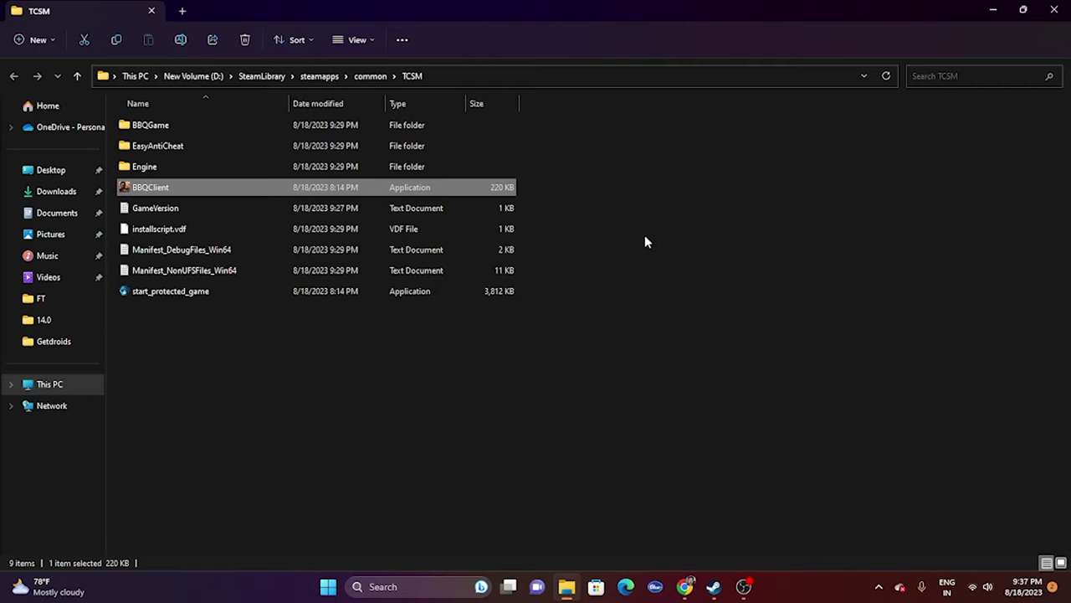
- Enable compatibility mode for BBQClient, try Windows 7, settle on Windows 8 and apply the change
right_click(242, 193)
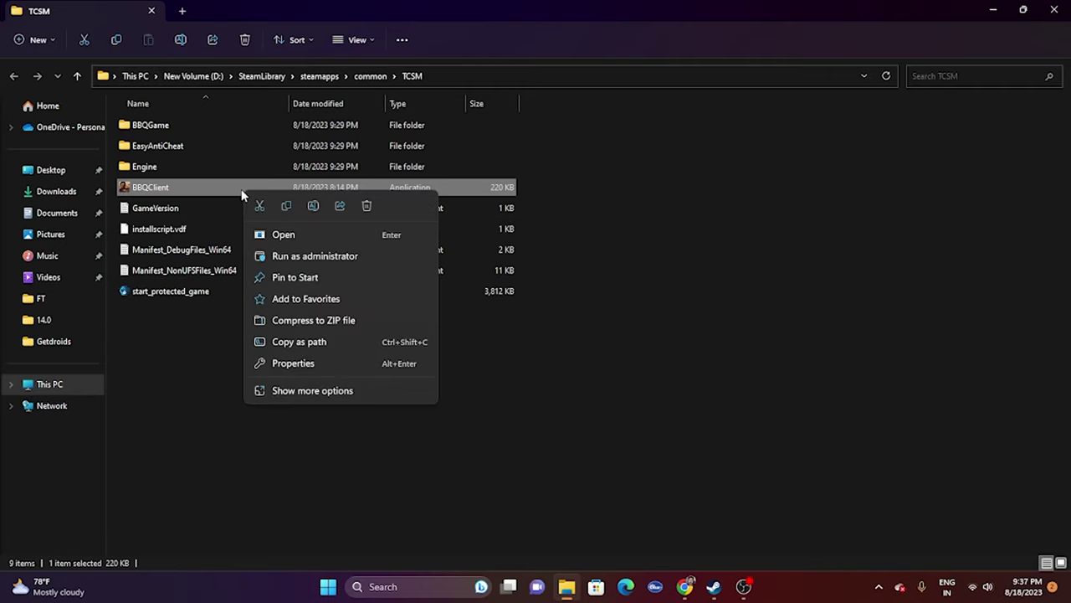
click(292, 390)
click(341, 378)
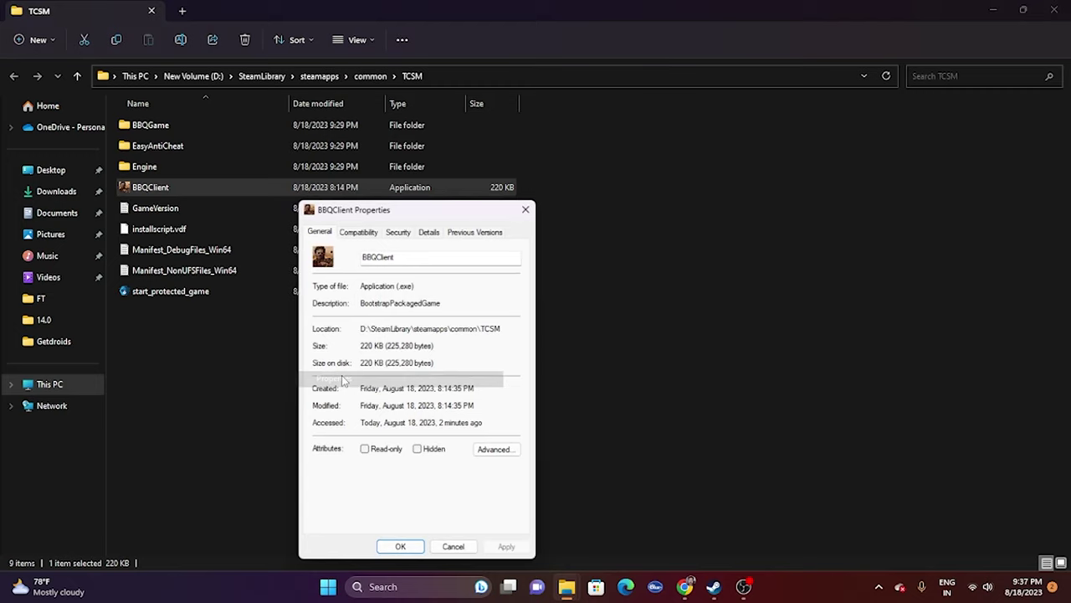
click(358, 232)
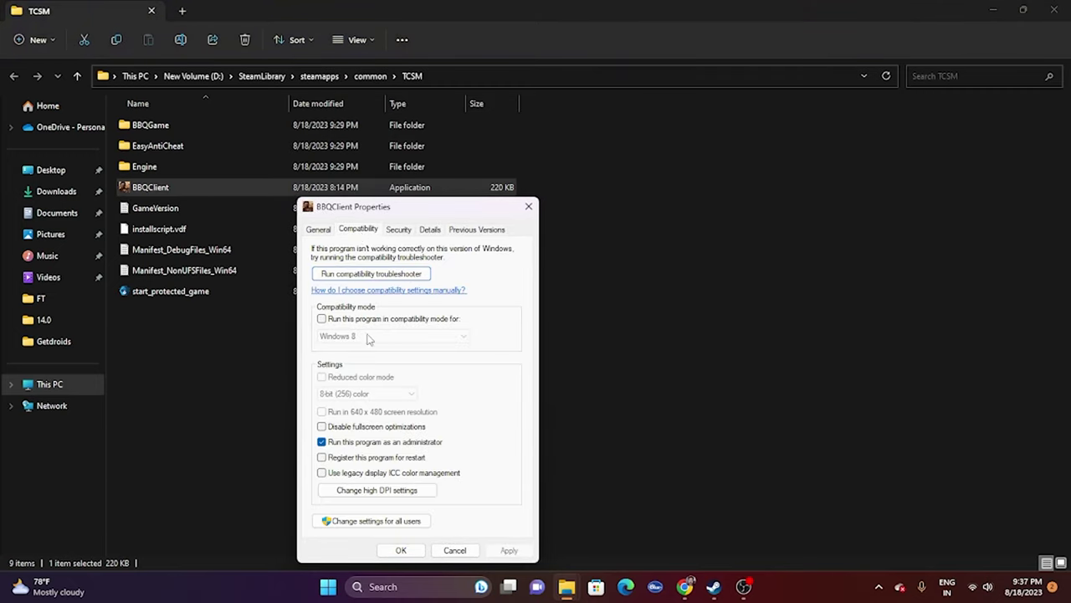
click(325, 320)
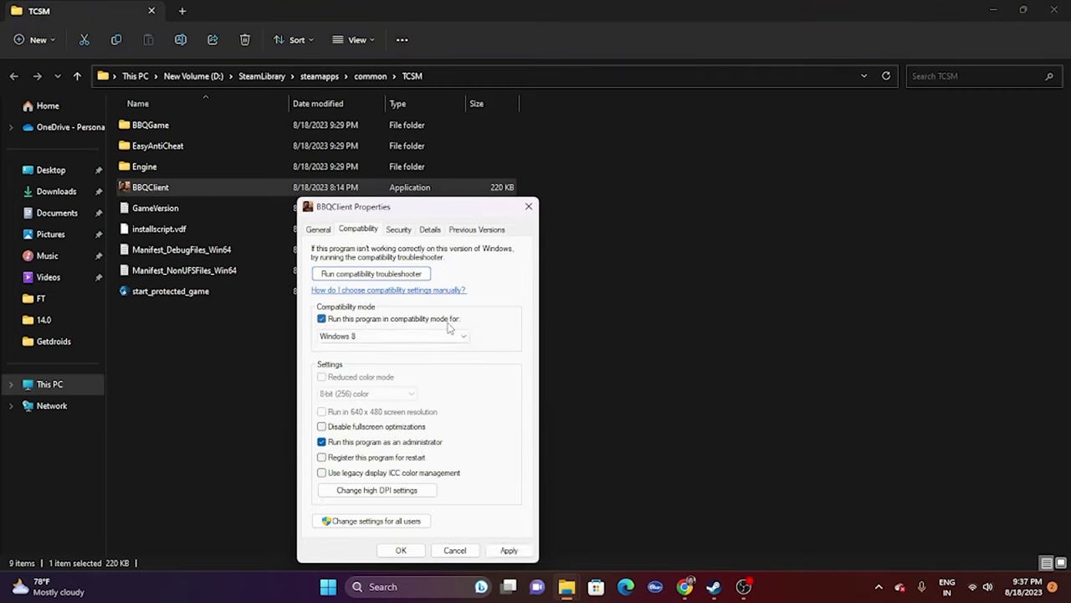
click(398, 336)
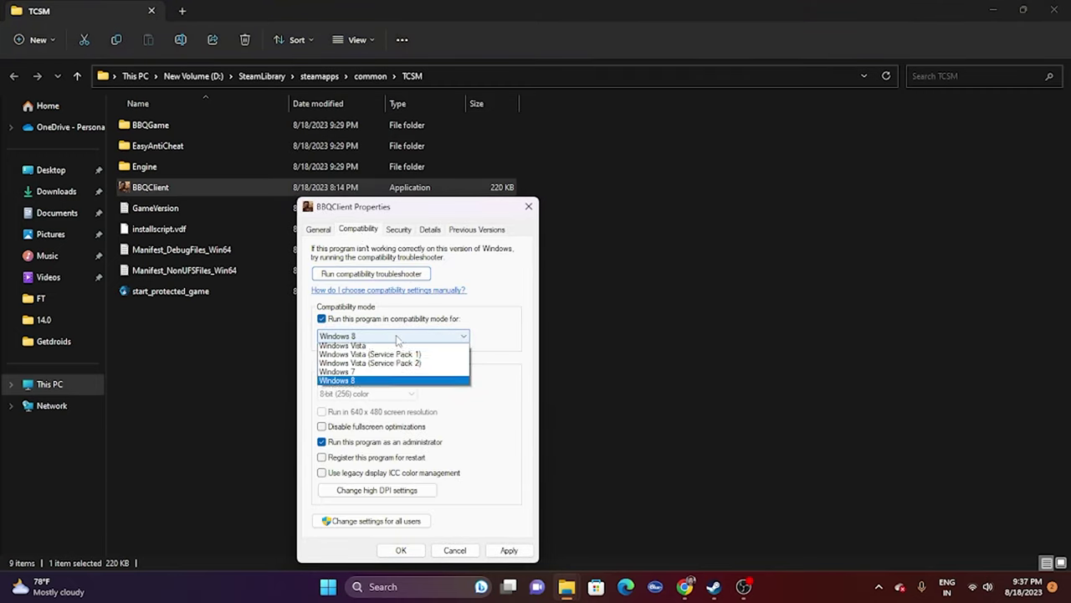
click(361, 375)
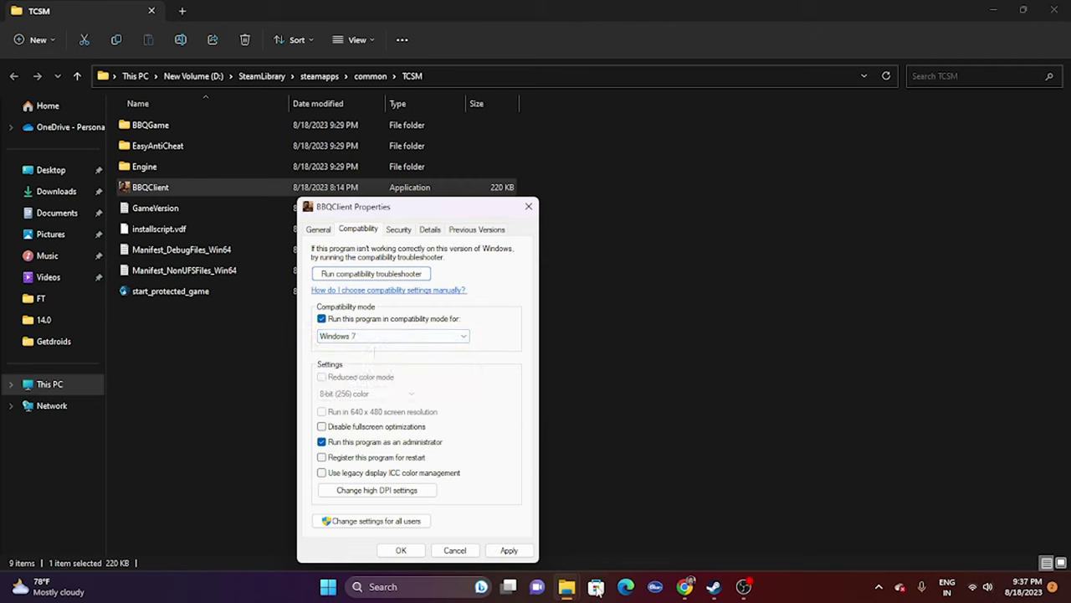
click(392, 338)
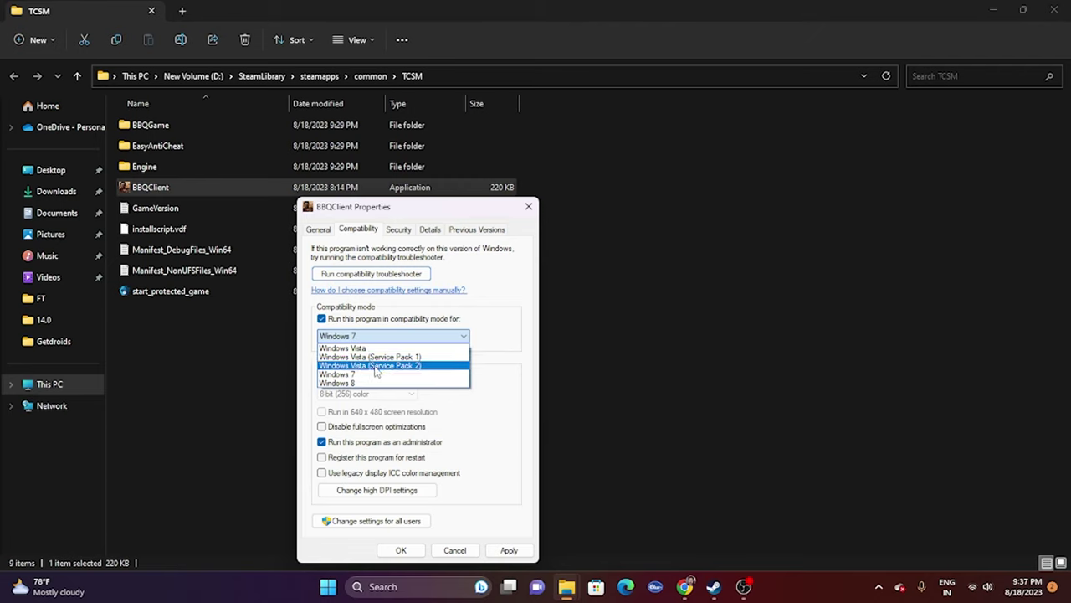
click(369, 383)
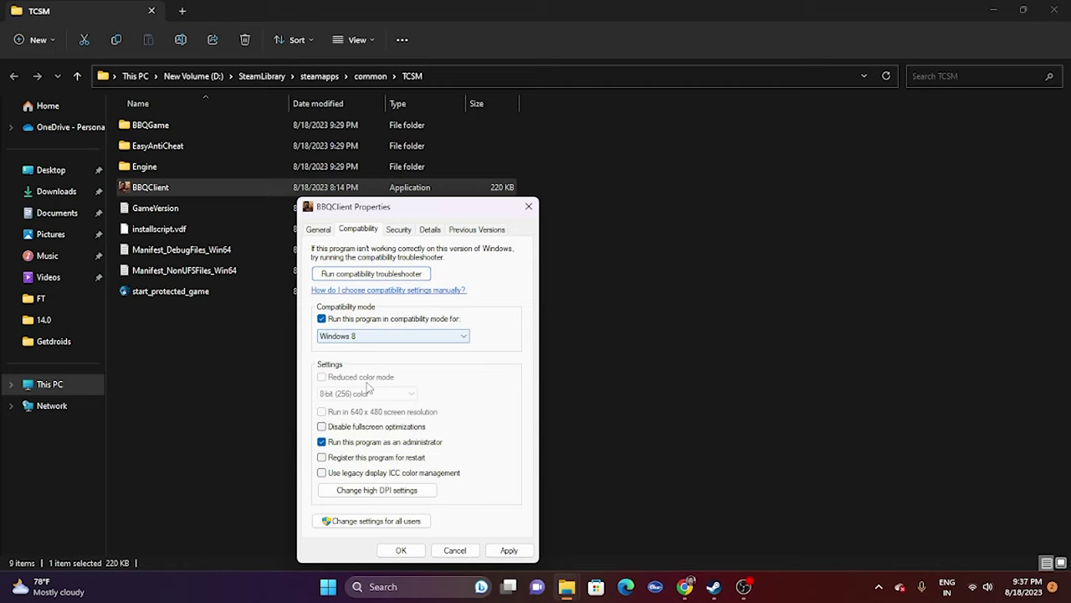
click(509, 550)
click(401, 550)
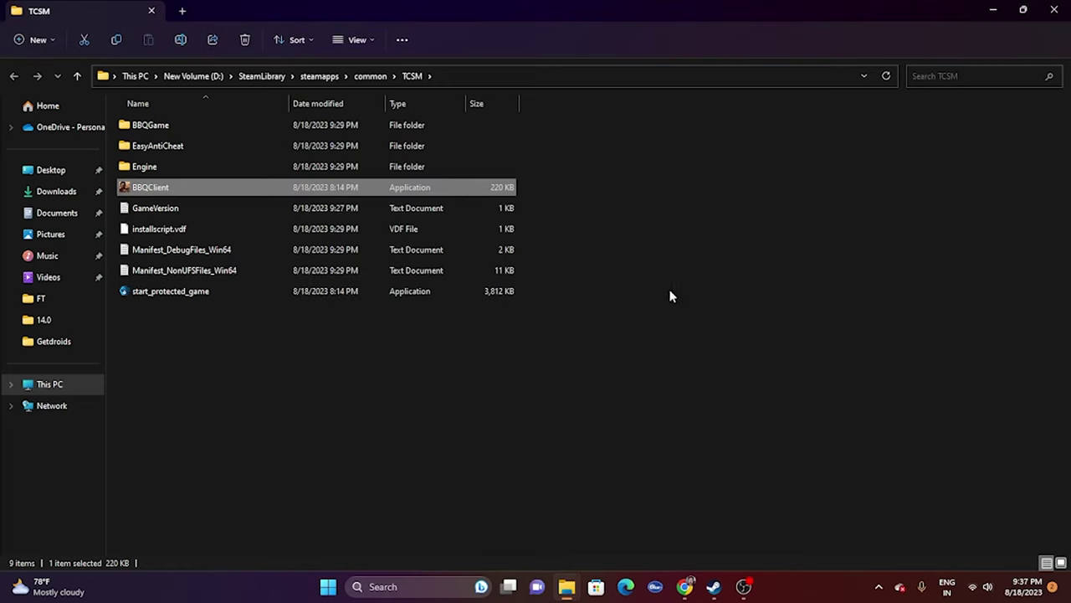
- Close the TCSM folder and the game's properties window, and return to the Steam library
click(1054, 10)
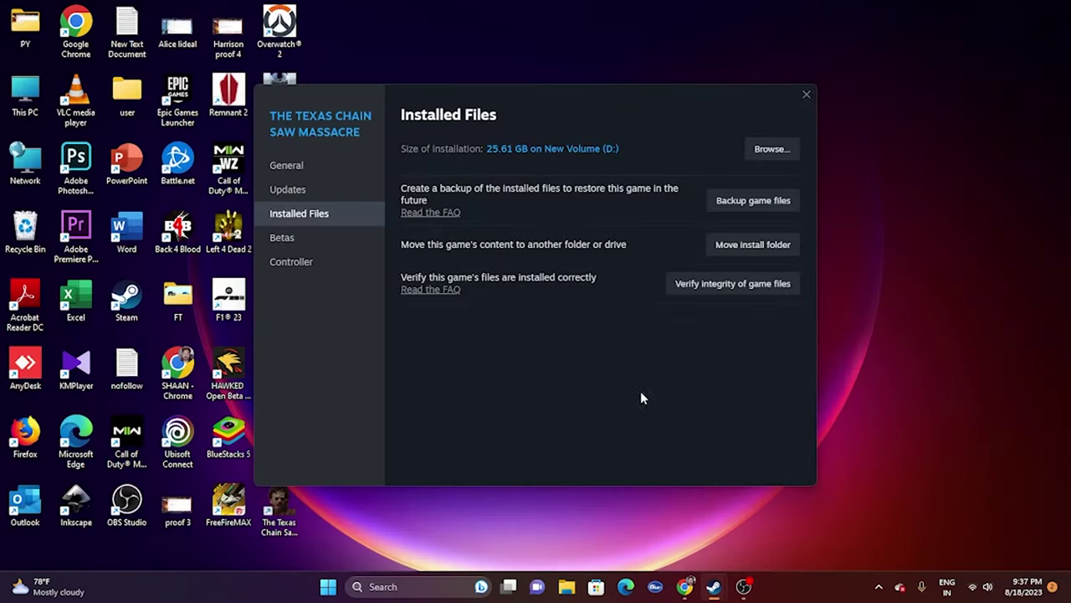
click(807, 100)
click(713, 586)
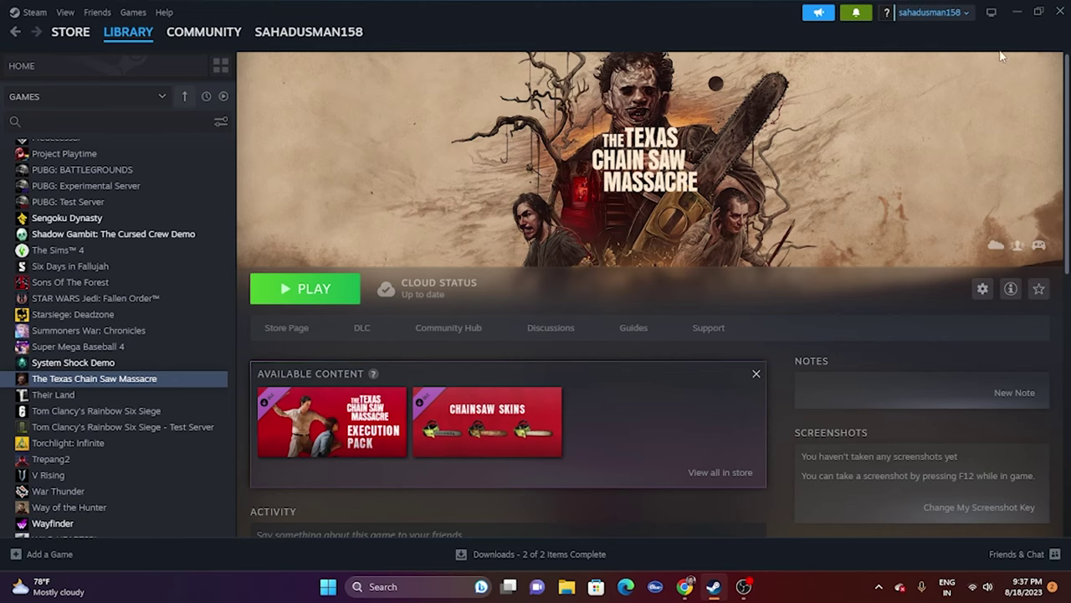
- Minimize Steam, open Windows Settings and check the automatic time and time zone options in the date and time settings
click(1016, 12)
click(410, 584)
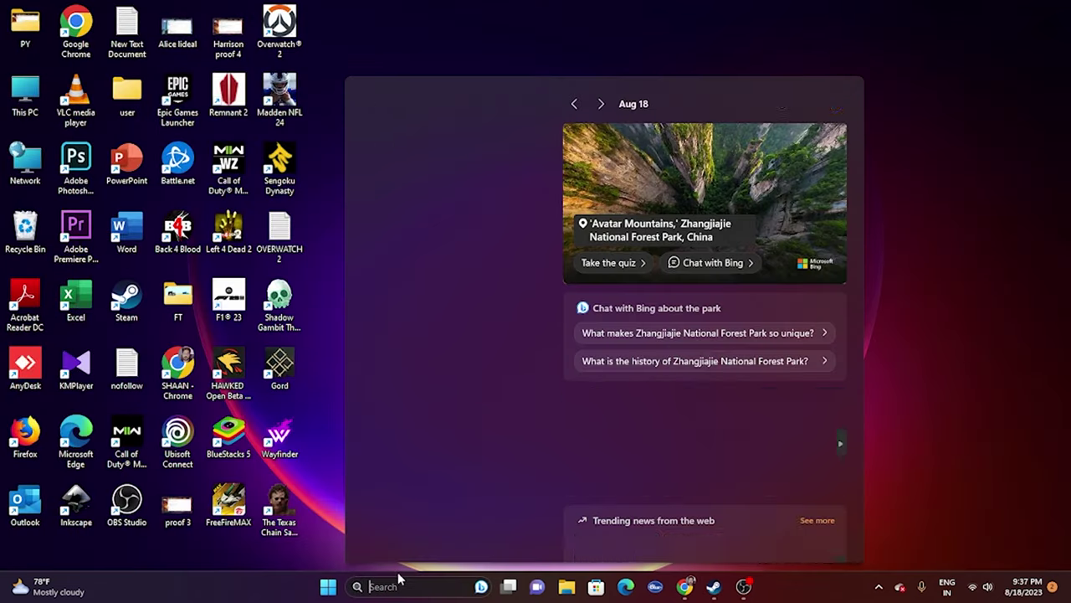
click(405, 253)
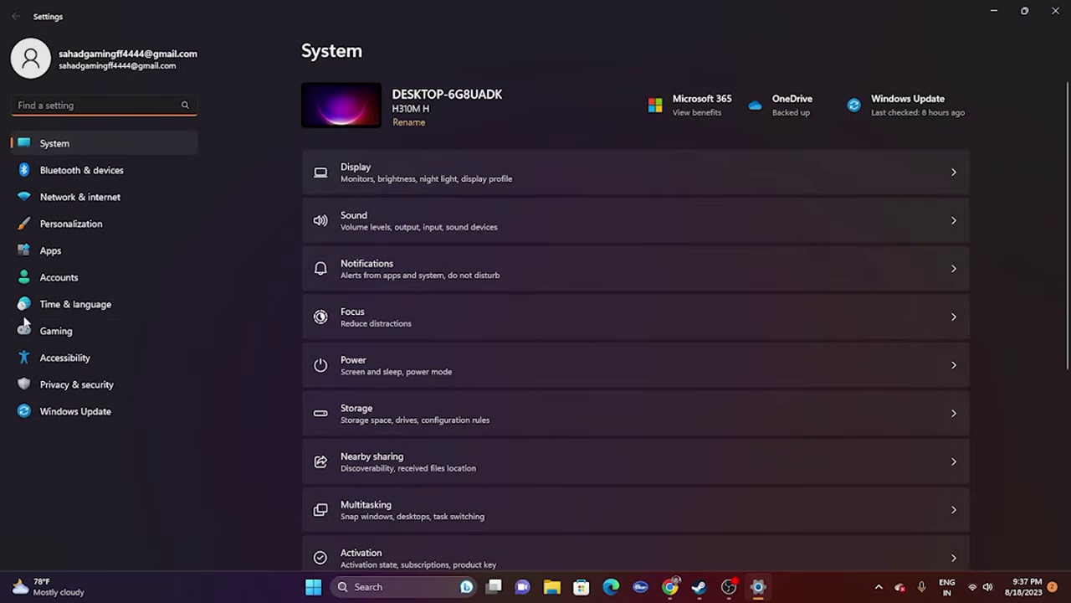
click(69, 305)
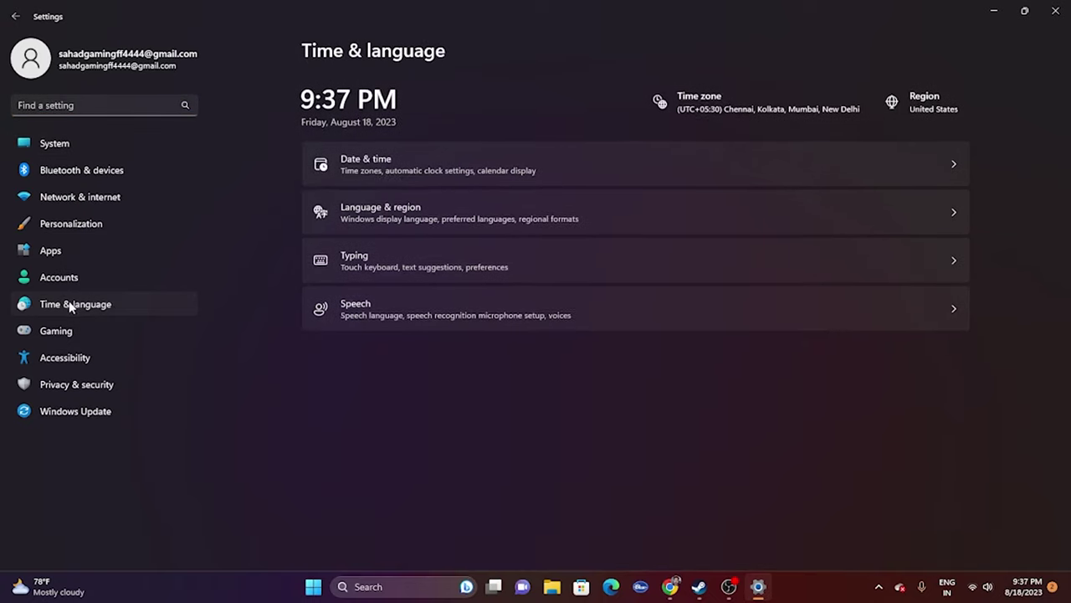
click(376, 159)
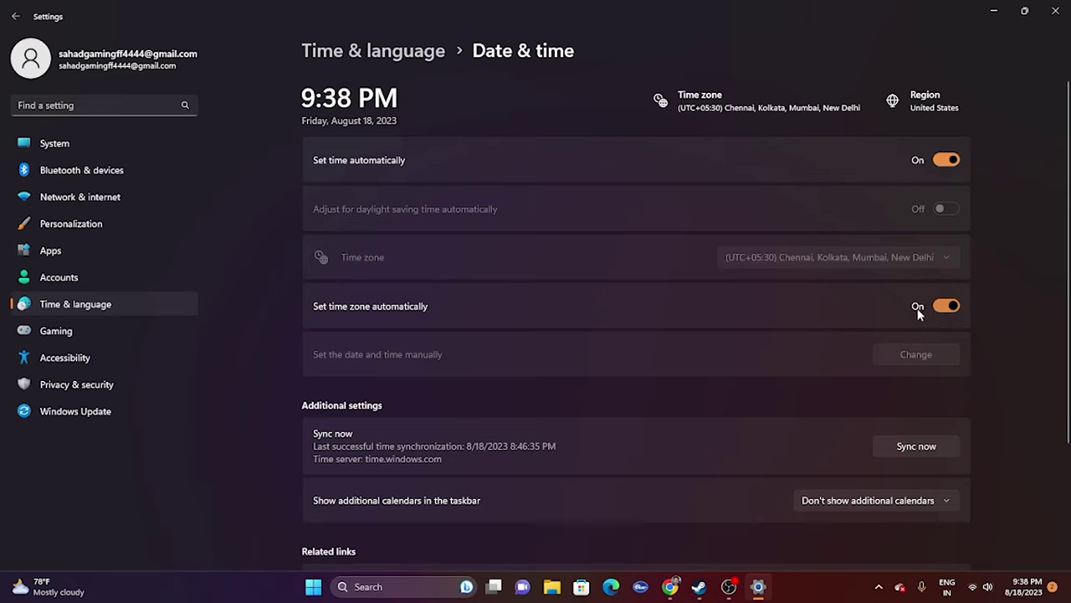
click(15, 16)
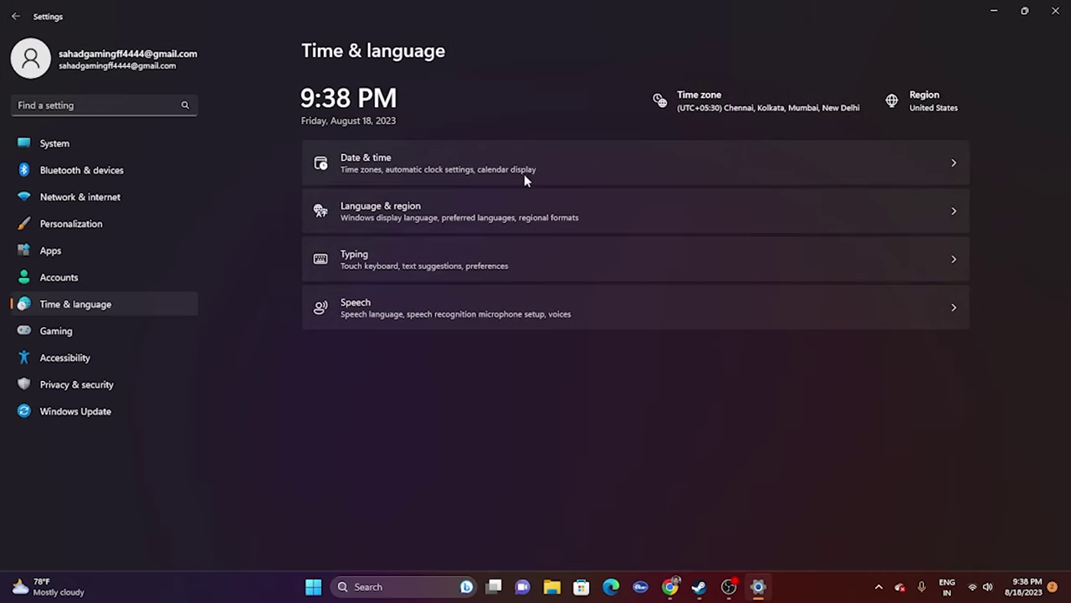
- Check the country or region choice in the language and region settings, close Settings and return to Steam
click(413, 208)
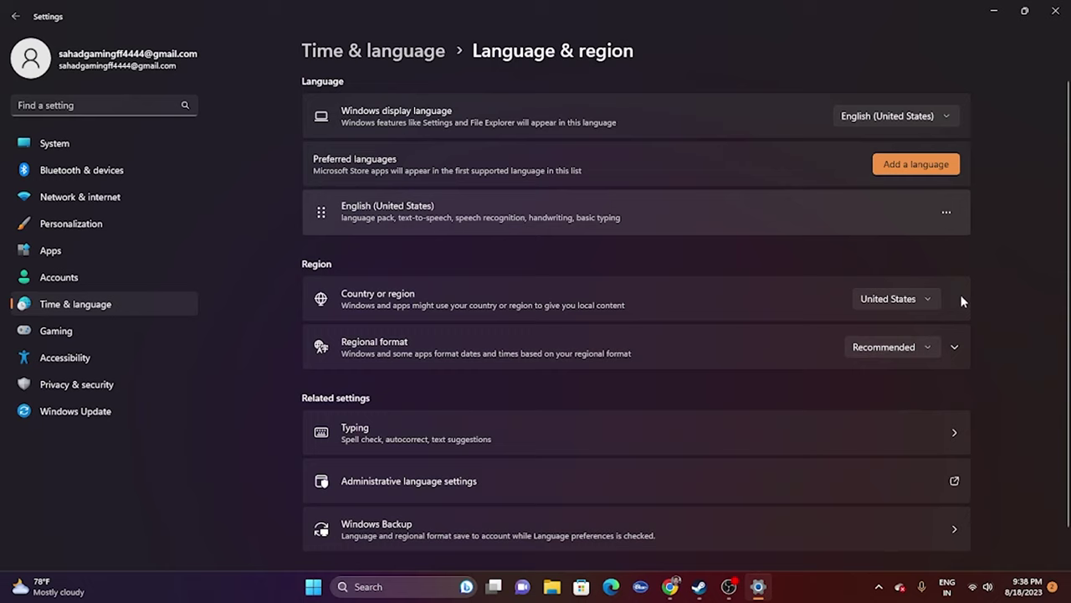
click(927, 299)
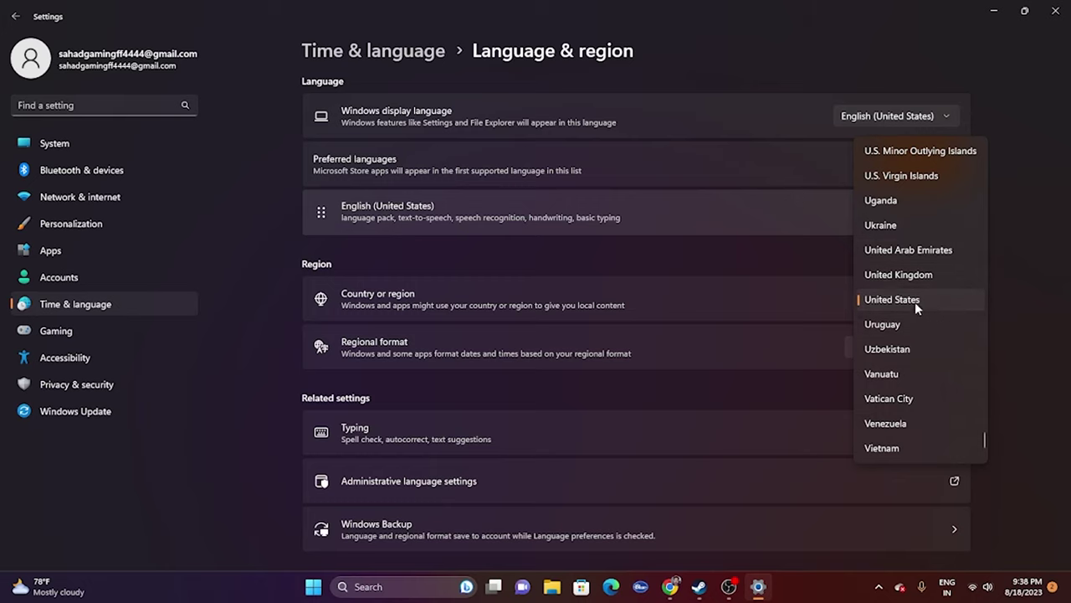
click(1018, 247)
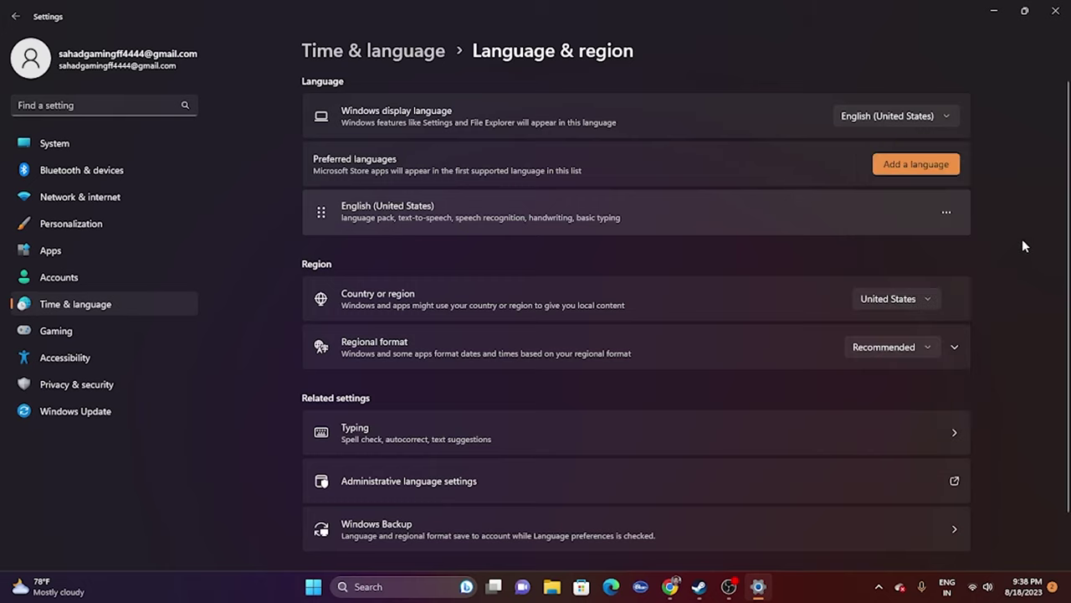
click(1056, 11)
click(713, 586)
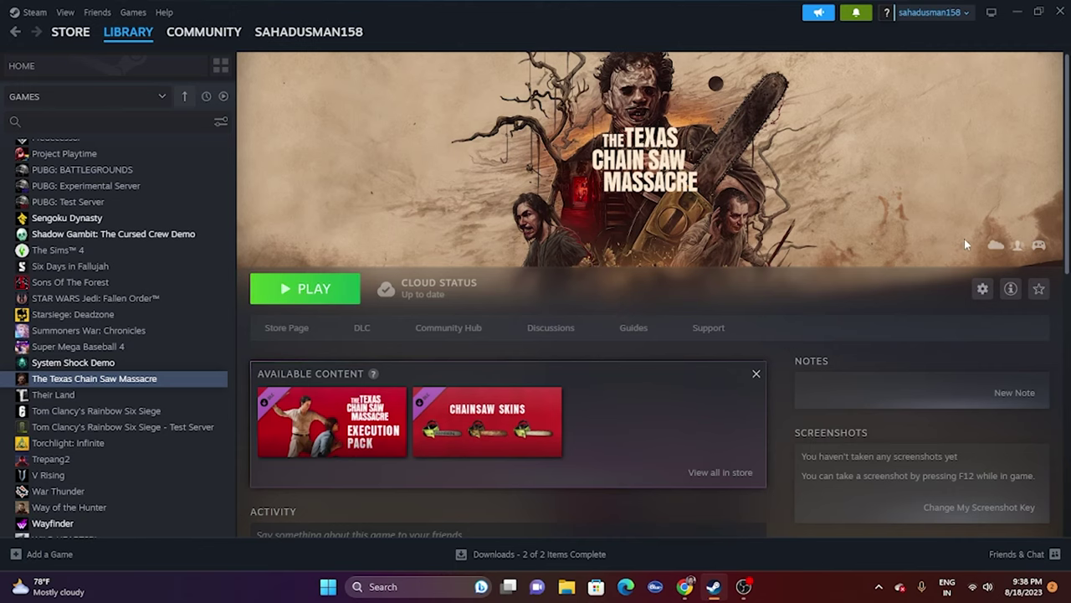
- Look through the game folders in Documents in File Explorer, close the window and return to Steam
click(566, 585)
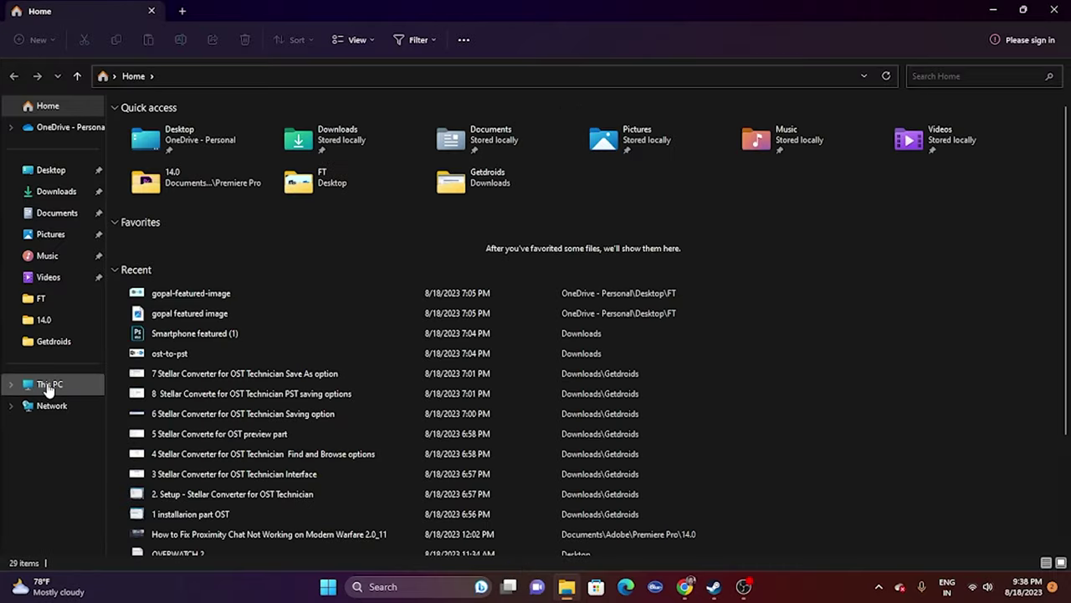
click(49, 383)
click(57, 214)
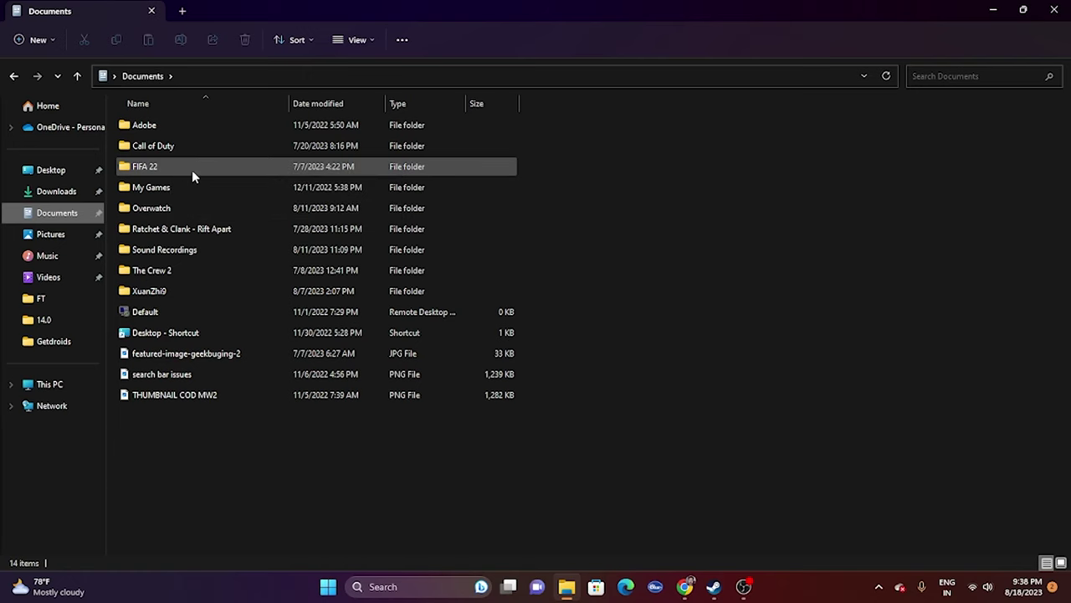
click(713, 587)
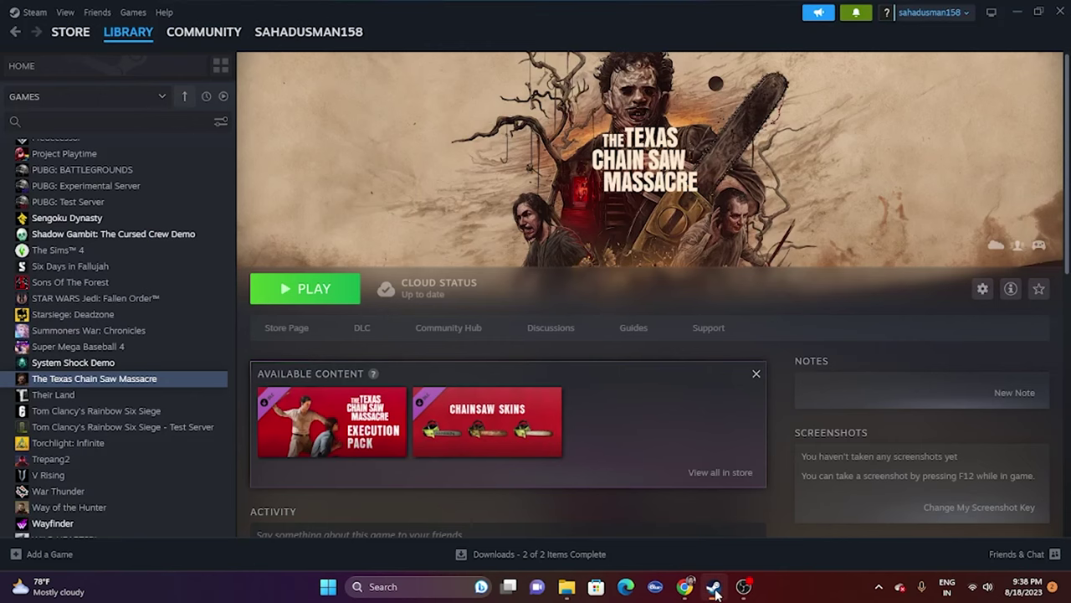
click(713, 587)
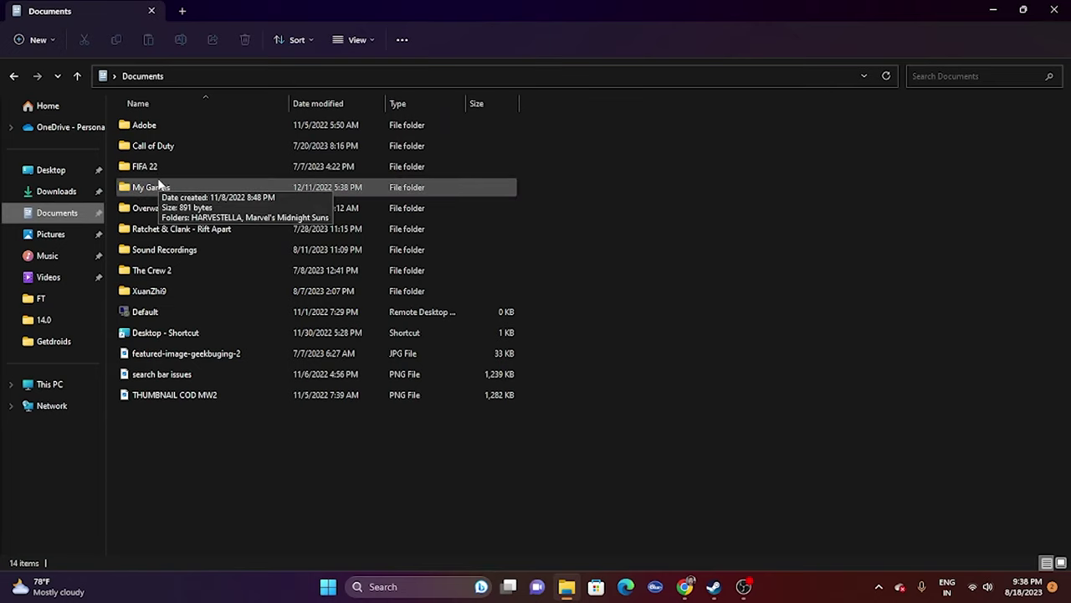
click(1054, 10)
click(713, 586)
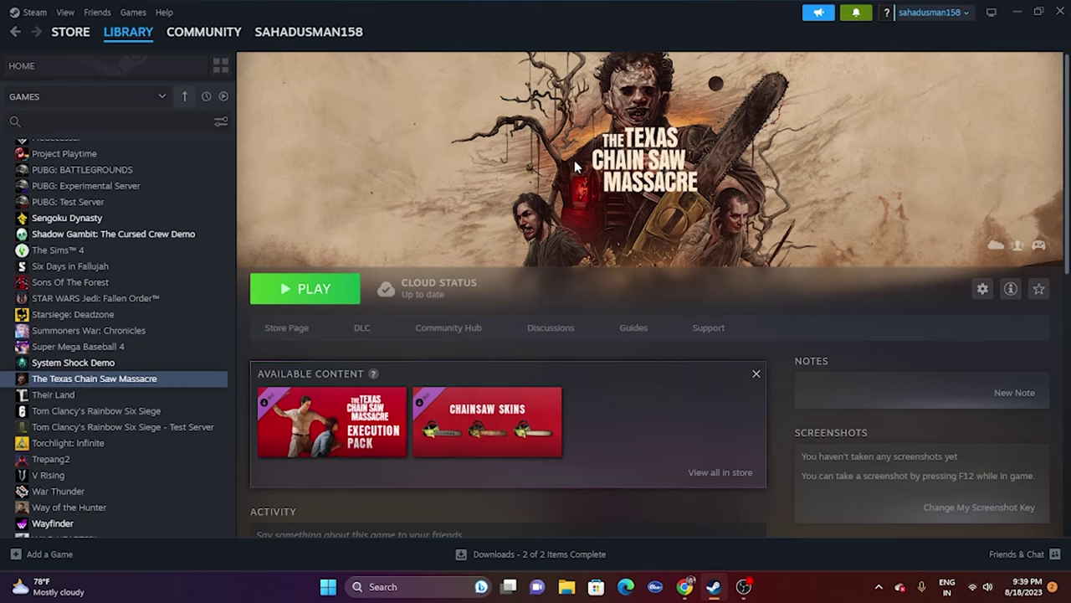
click(390, 586)
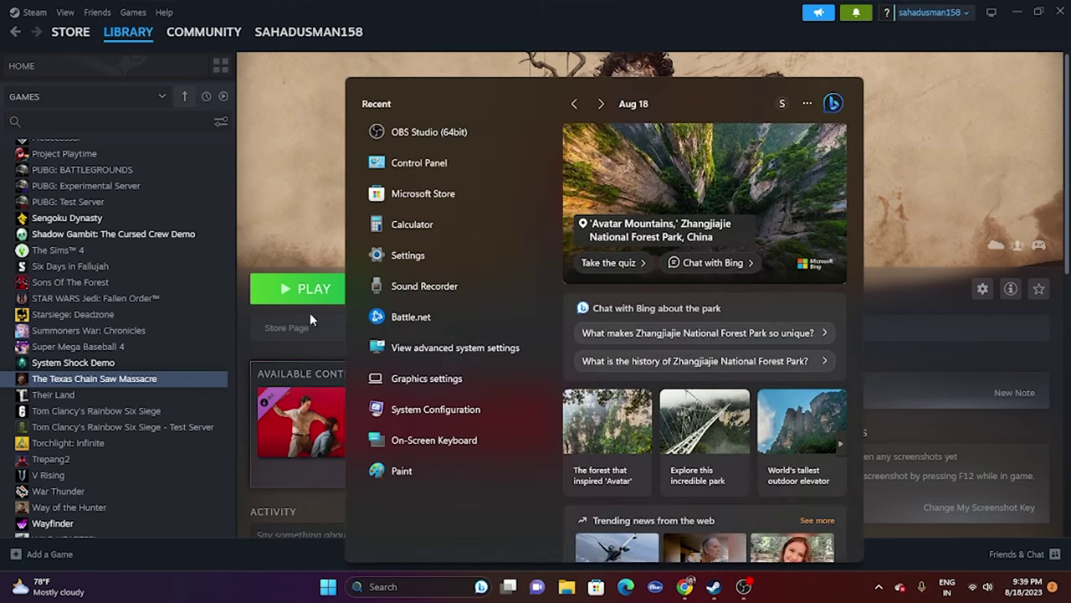
click(408, 254)
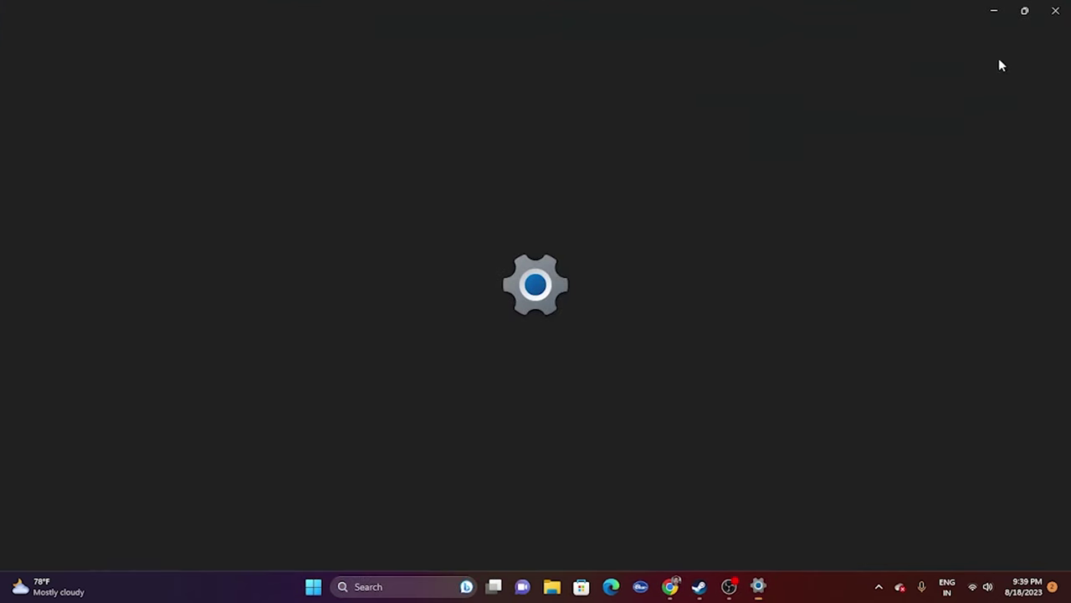
click(1054, 10)
- Open Control Panel's System and Security section and go to the list of apps allowed through Windows Defender Firewall
click(383, 586)
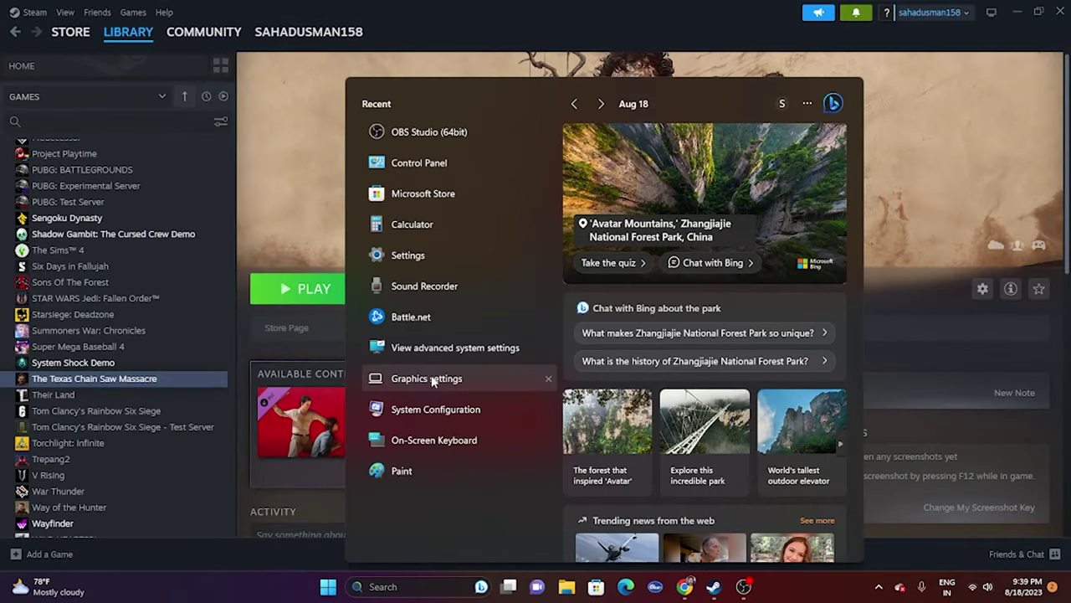
click(429, 160)
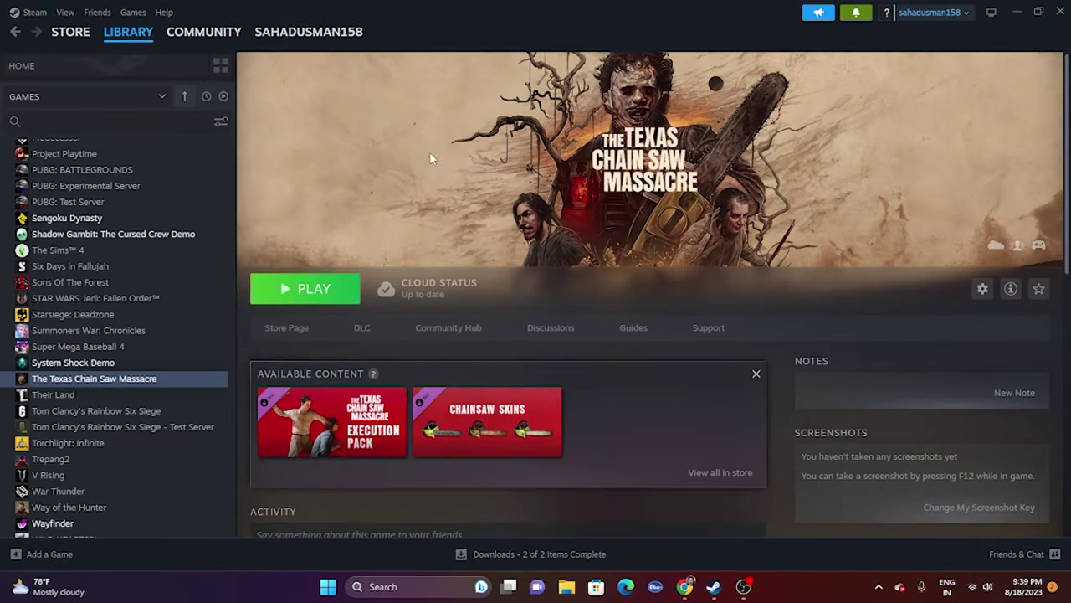
click(378, 111)
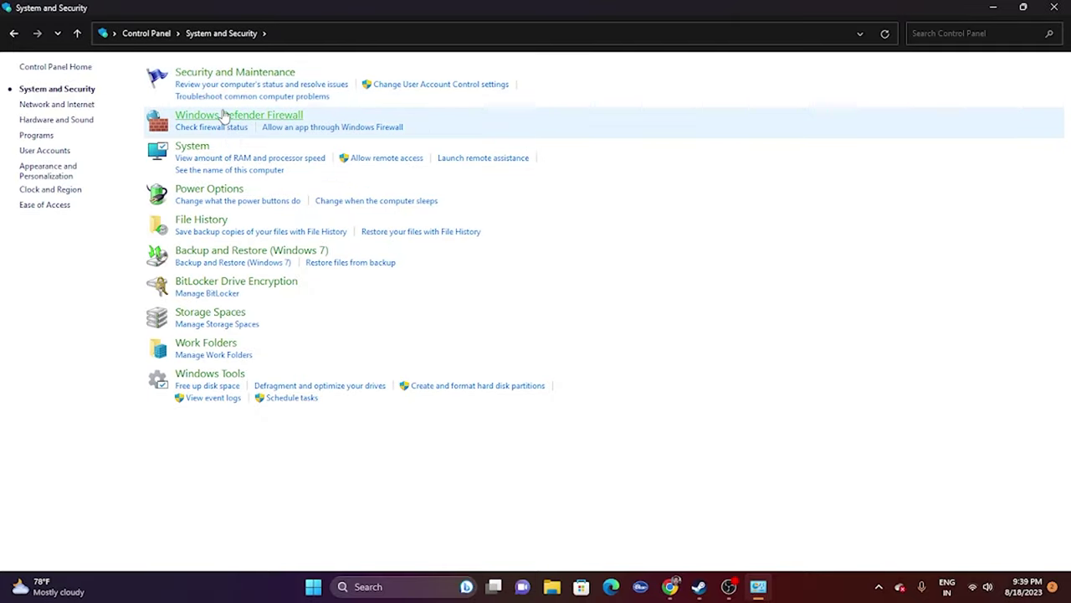
click(225, 115)
click(27, 100)
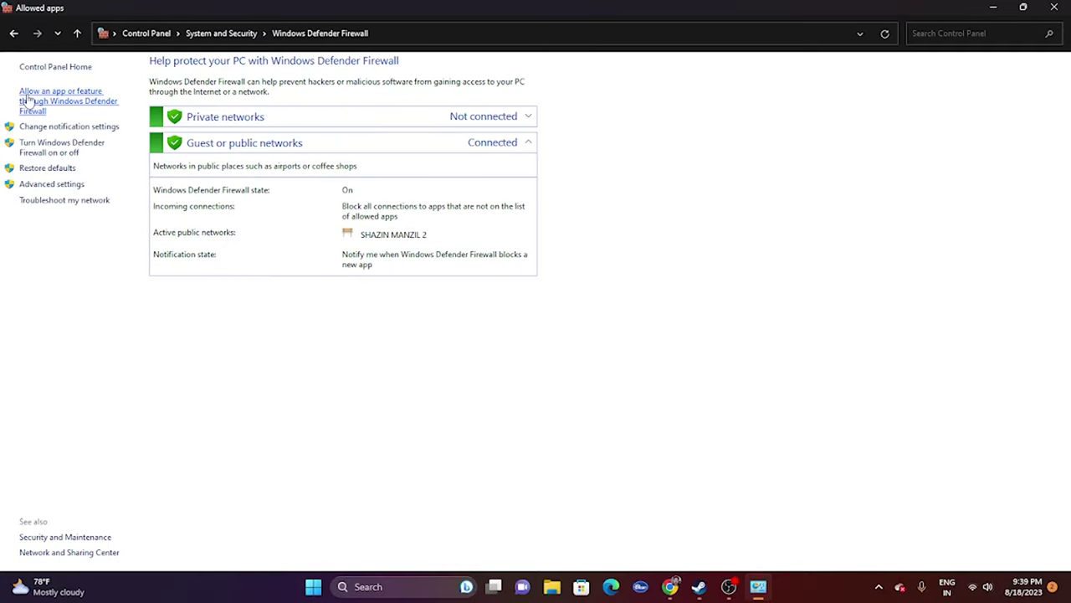
- Find The Texas Chain Saw Massacre in the allowed apps list and check its private and public network permissions
scroll(502, 205, down, 5)
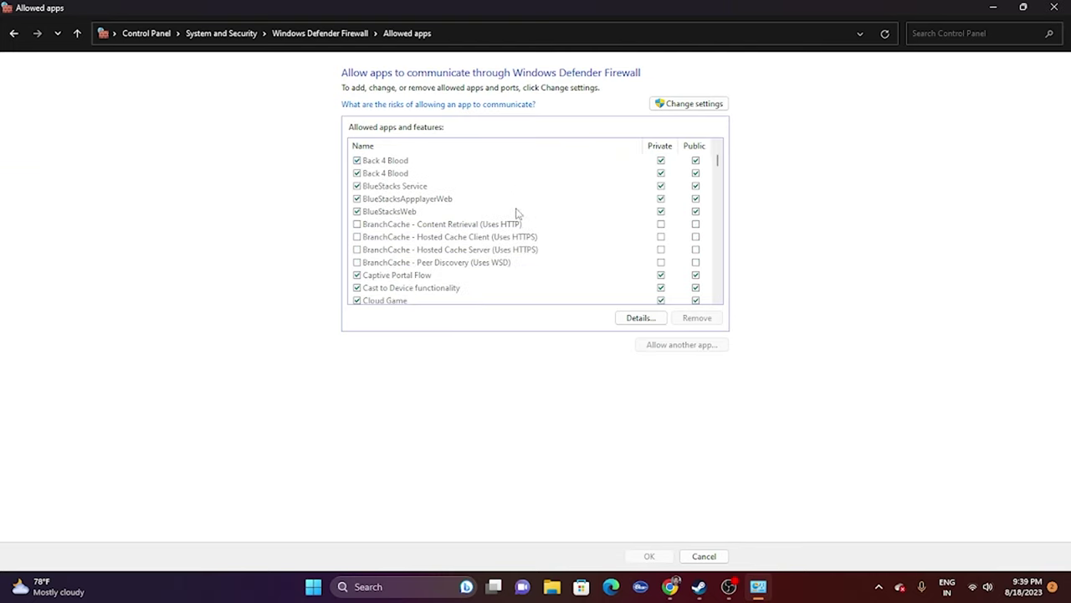
scroll(500, 185, down, 5)
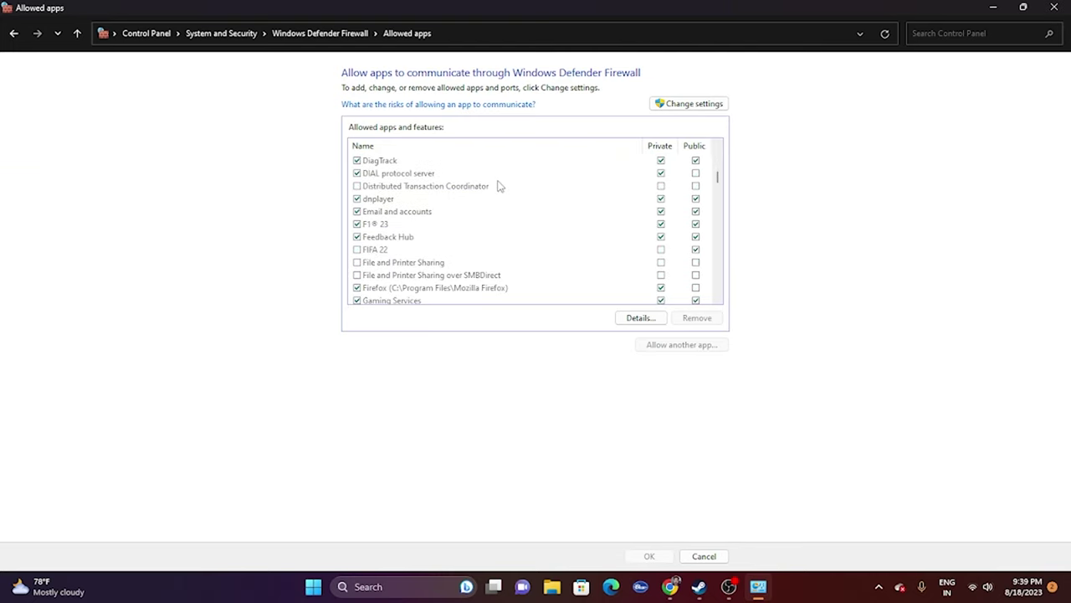
scroll(499, 185, down, 7)
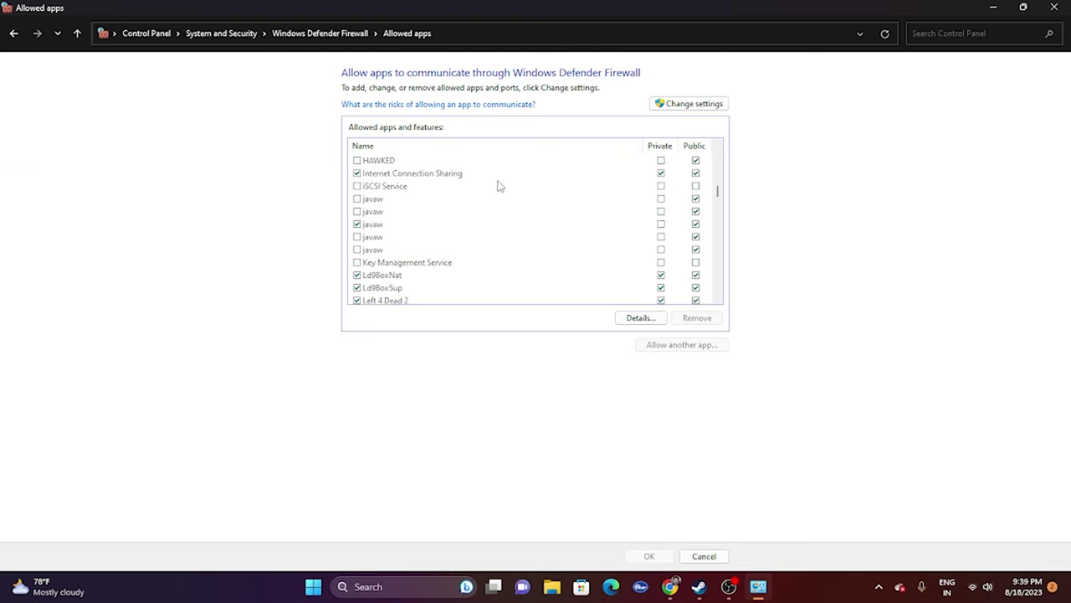
scroll(499, 185, down, 10)
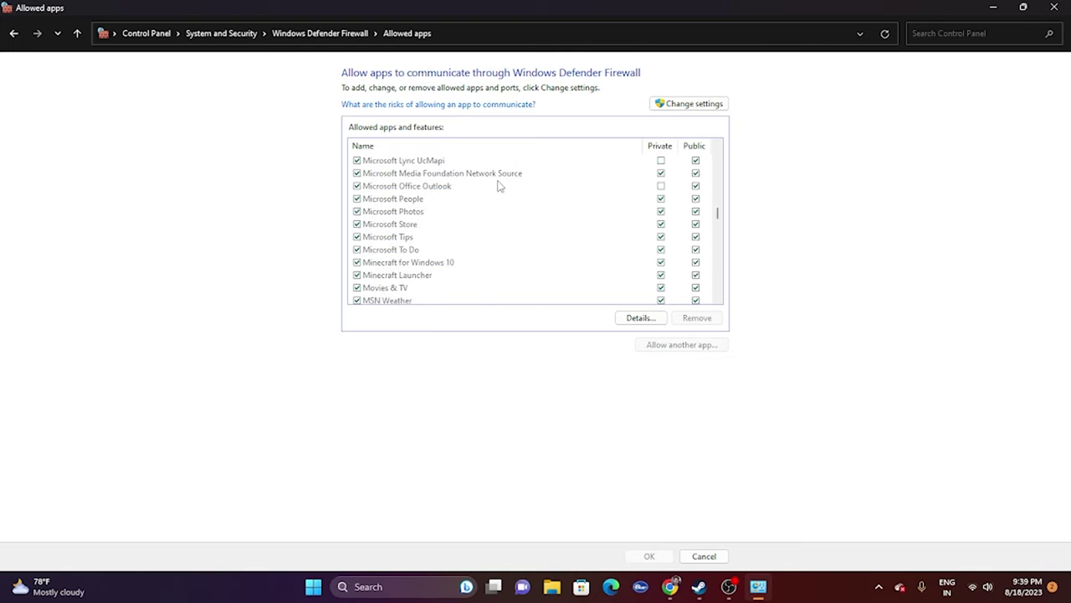
scroll(500, 185, down, 9)
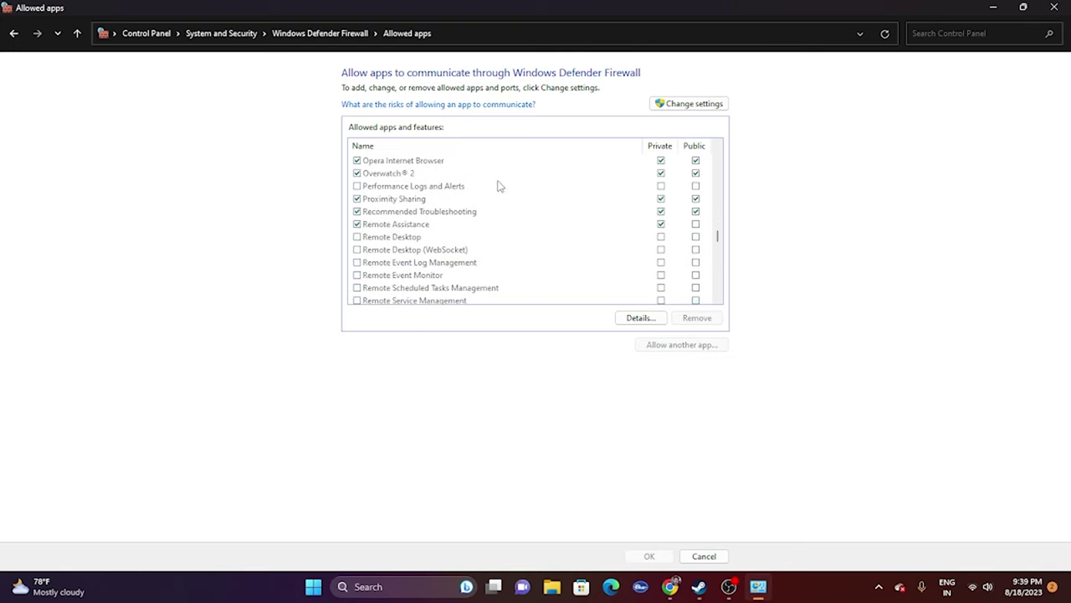
scroll(500, 185, down, 2)
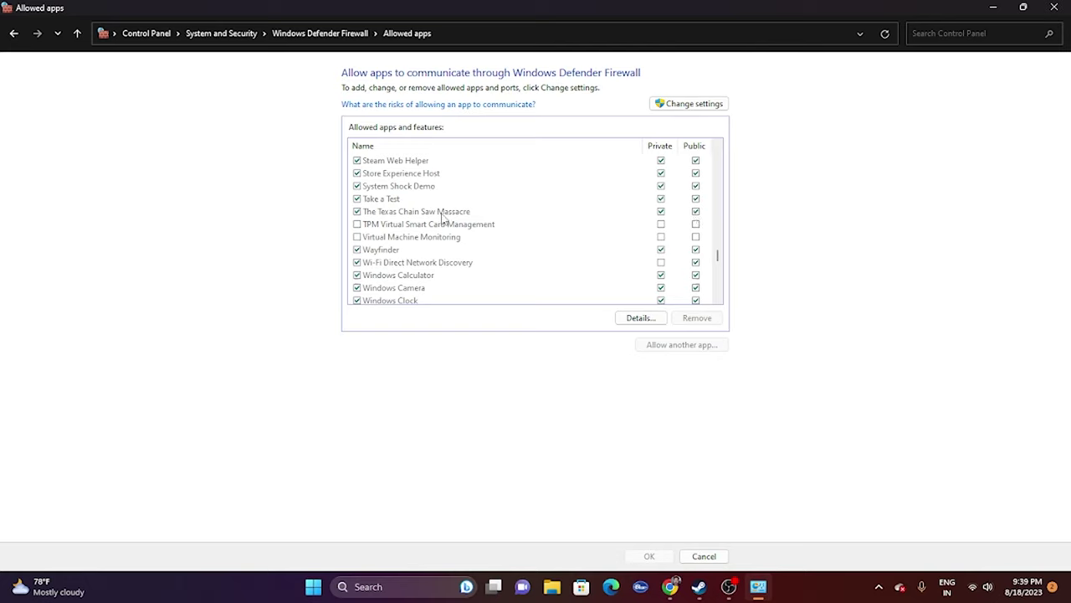
- Unlock the allowed apps settings and browse for another app to allow in D:\SteamLibrary\steamapps\common
click(684, 109)
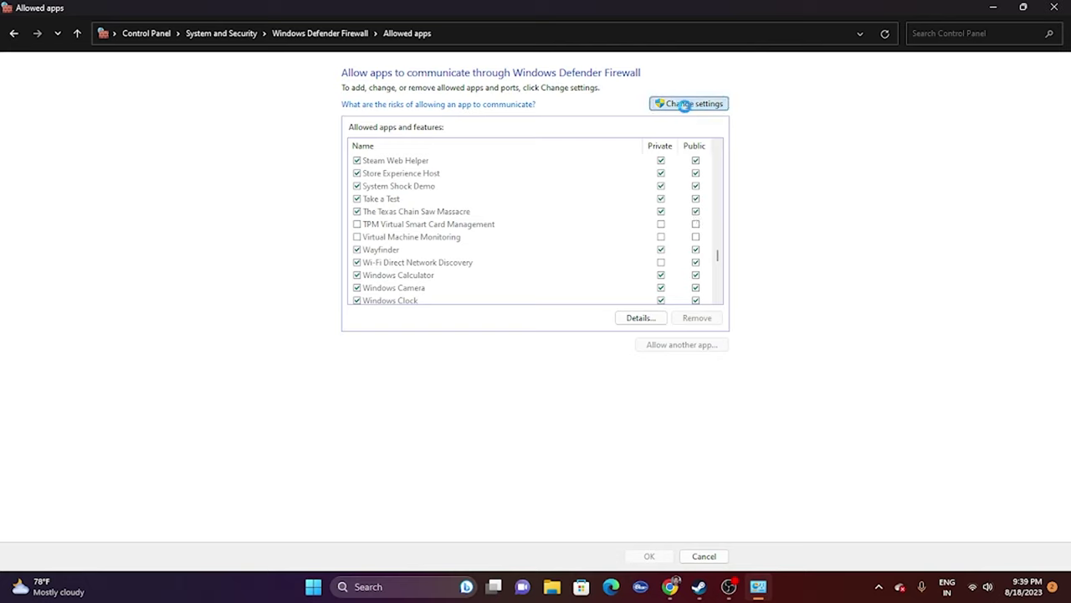
click(678, 344)
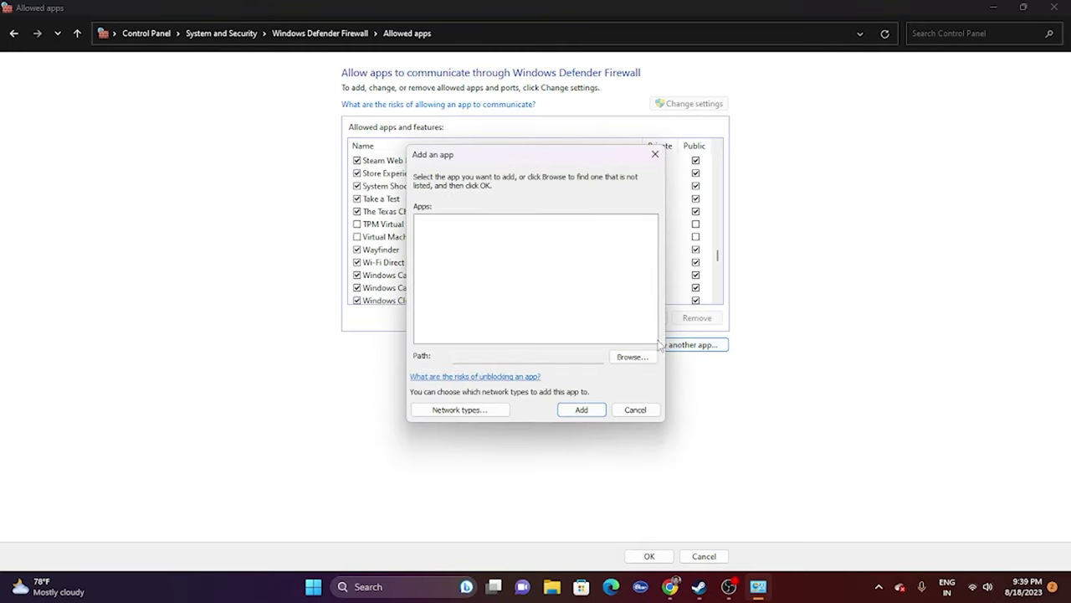
click(634, 357)
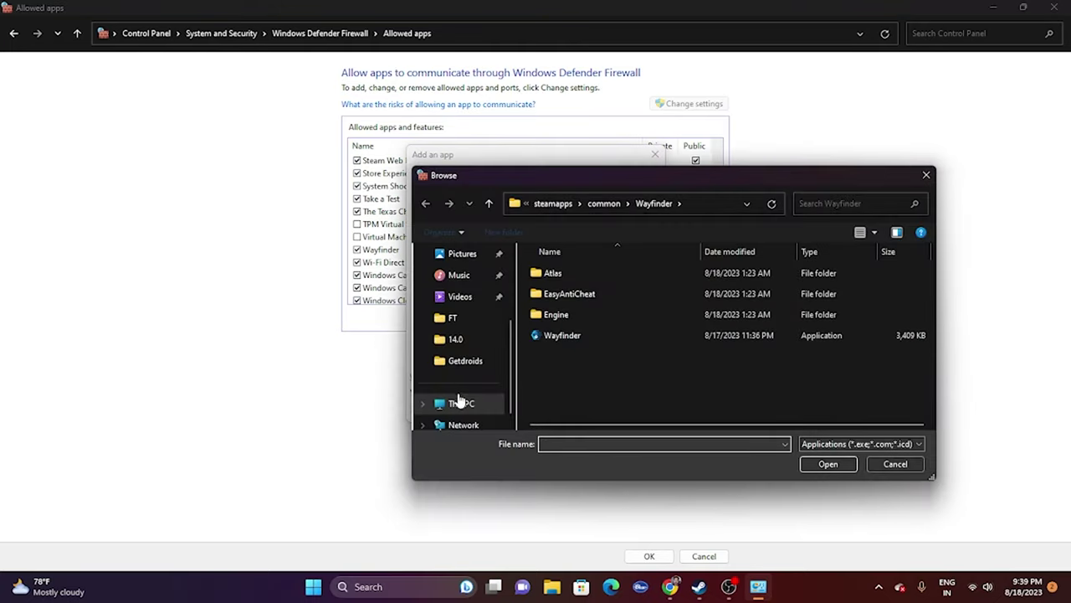
click(460, 404)
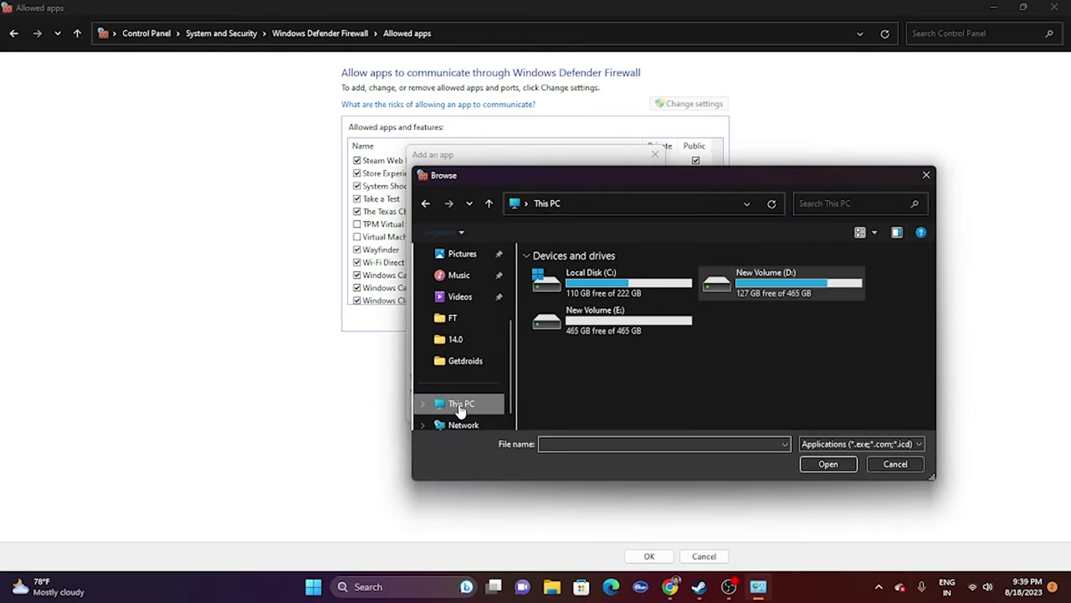
click(762, 290)
double_click(762, 290)
double_click(586, 293)
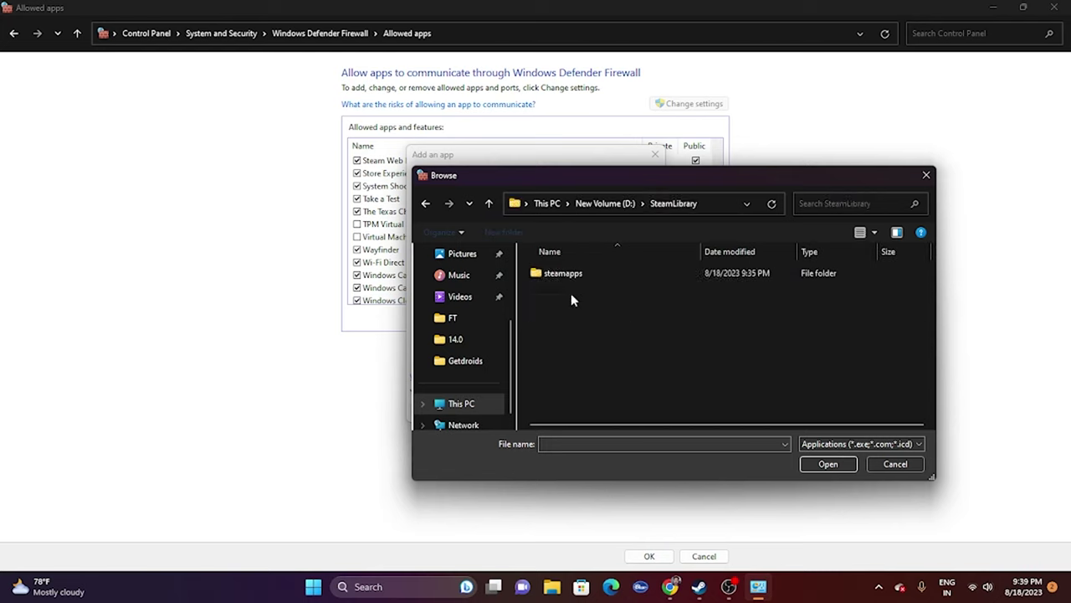
double_click(570, 277)
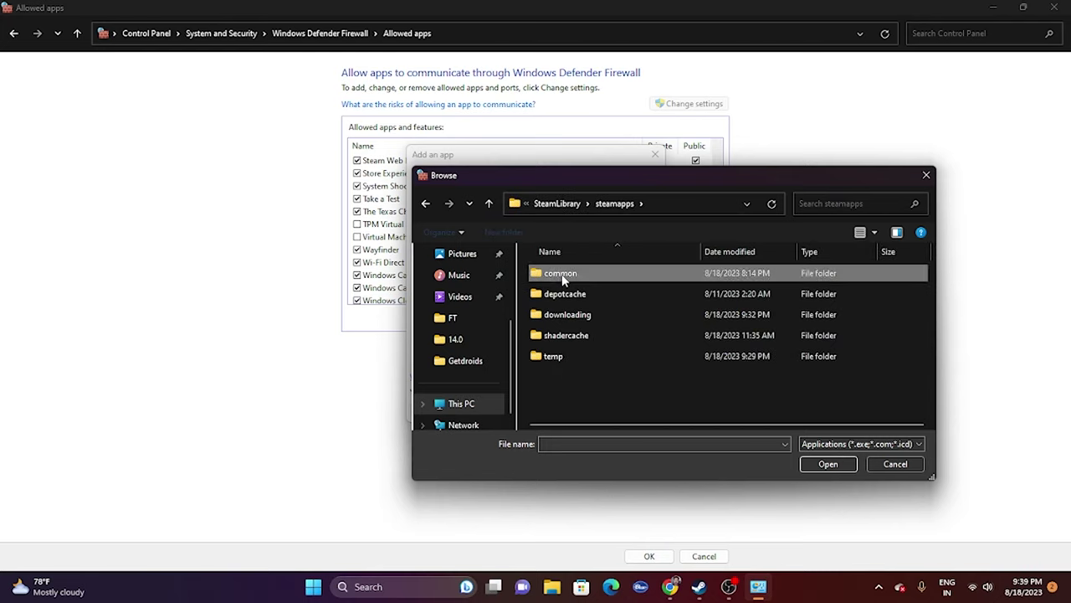
double_click(565, 276)
- Look through the game folders in steamapps\common for the TCSM folder
scroll(589, 291, down, 2)
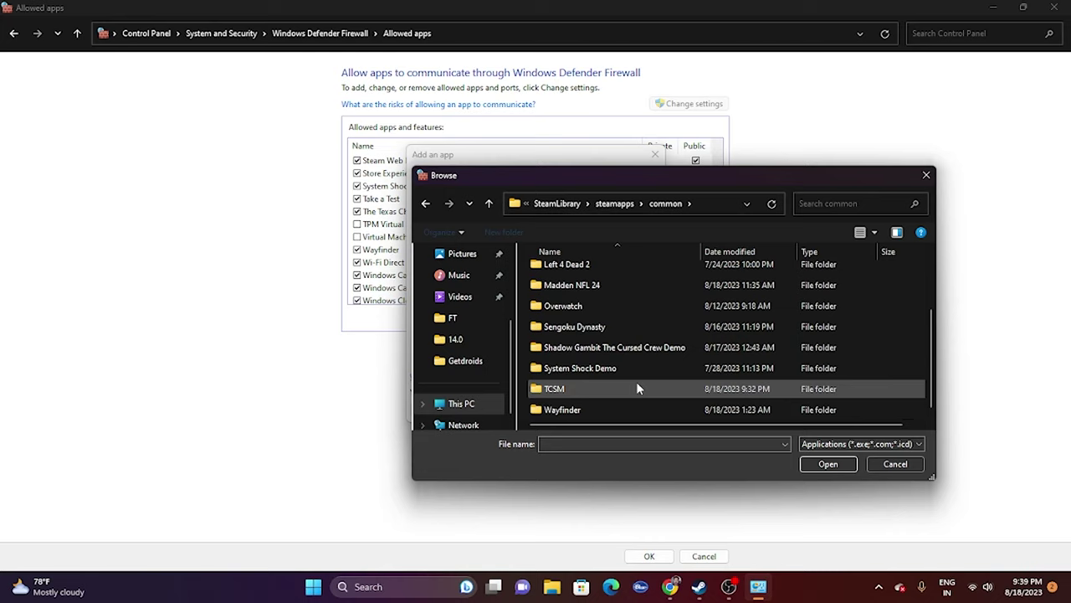
scroll(637, 388, up, 2)
scroll(607, 308, down, 2)
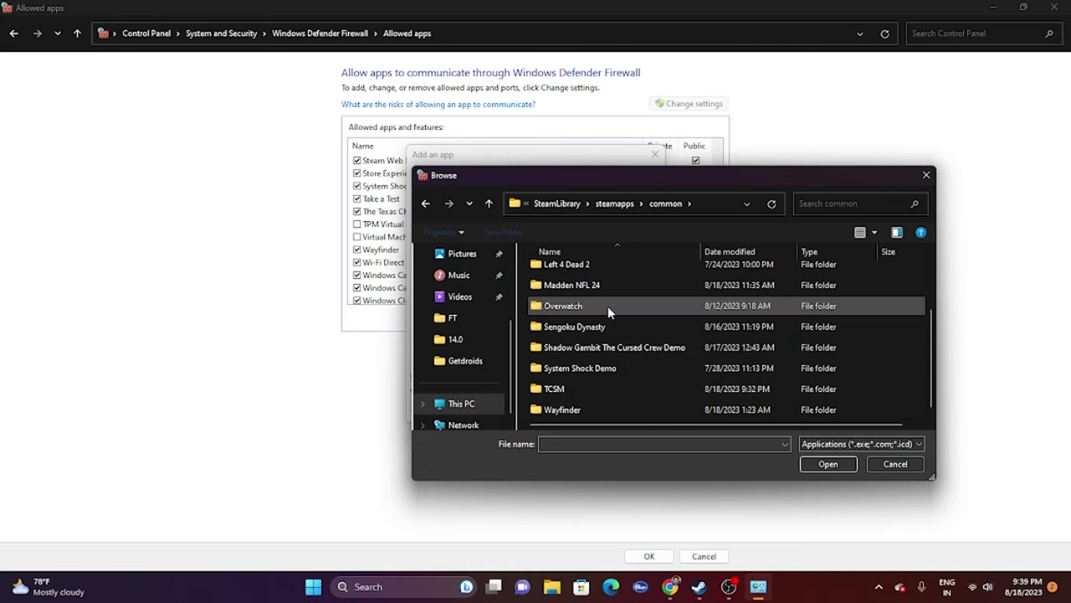
scroll(612, 339, up, 2)
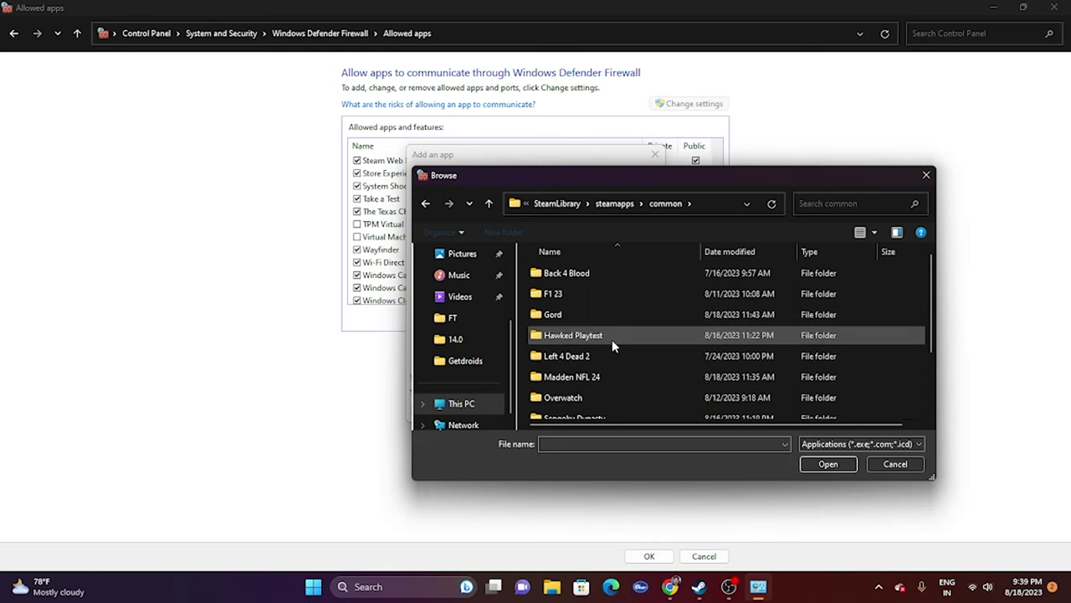
scroll(656, 313, down, 2)
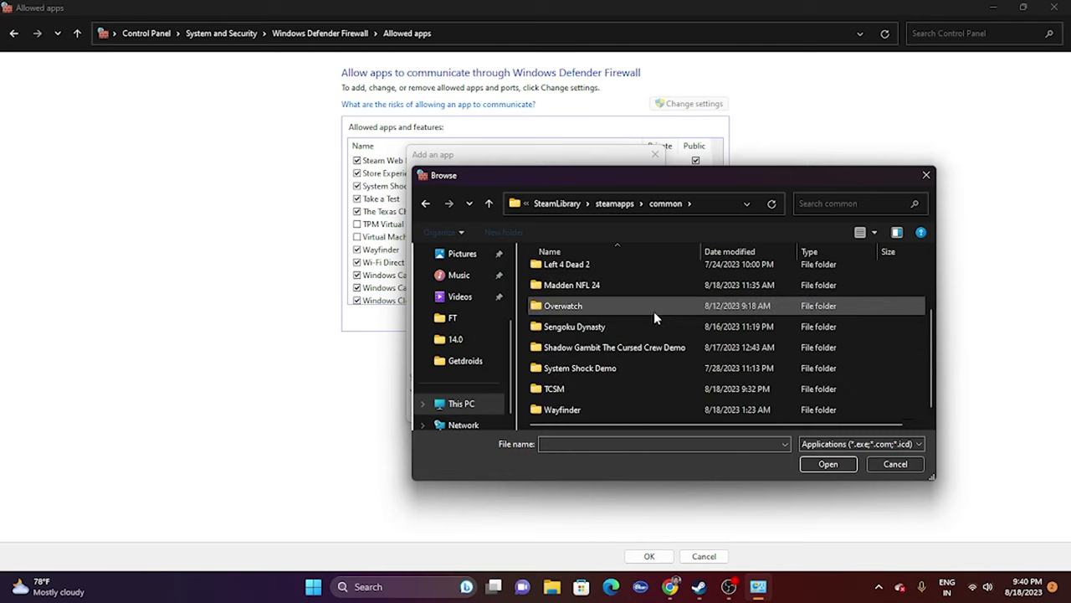
click(425, 203)
double_click(575, 276)
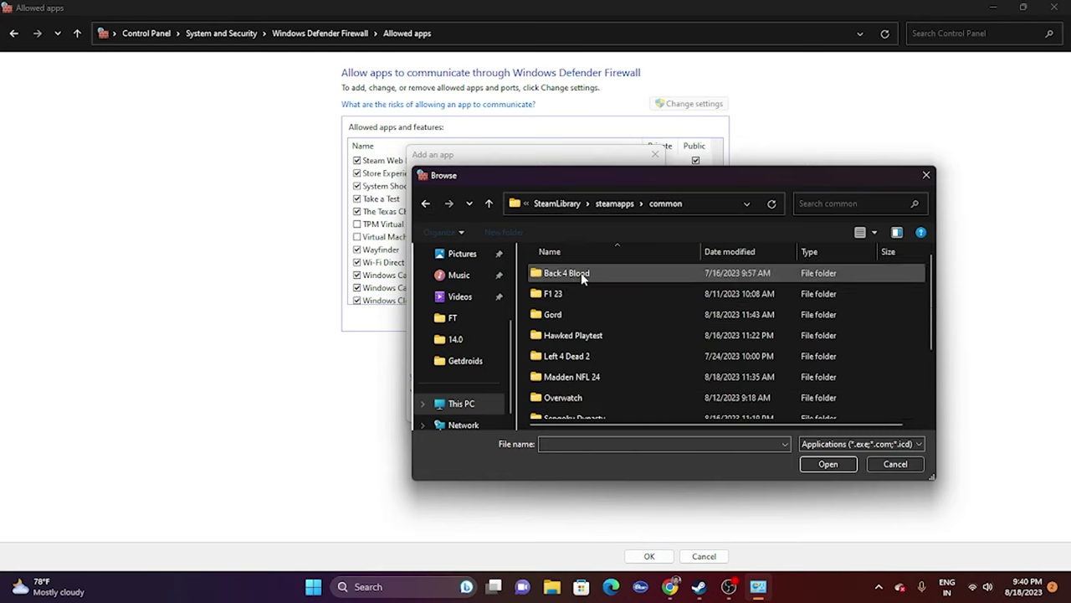
- Add the BBQClient application from the TCSM folder to the firewall's allowed apps, and close the window
scroll(670, 299, down, 2)
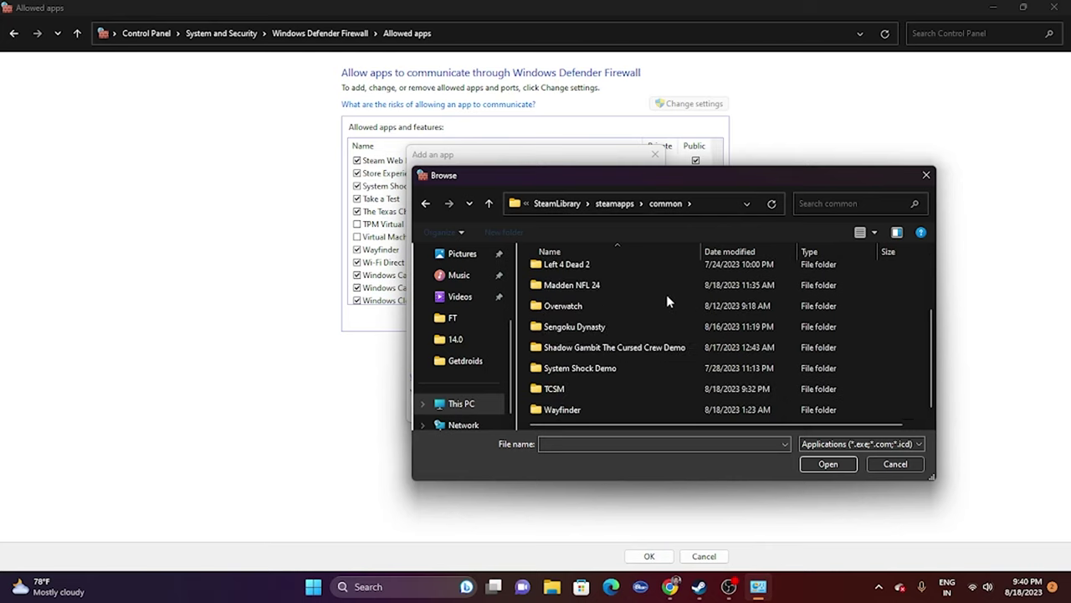
double_click(608, 387)
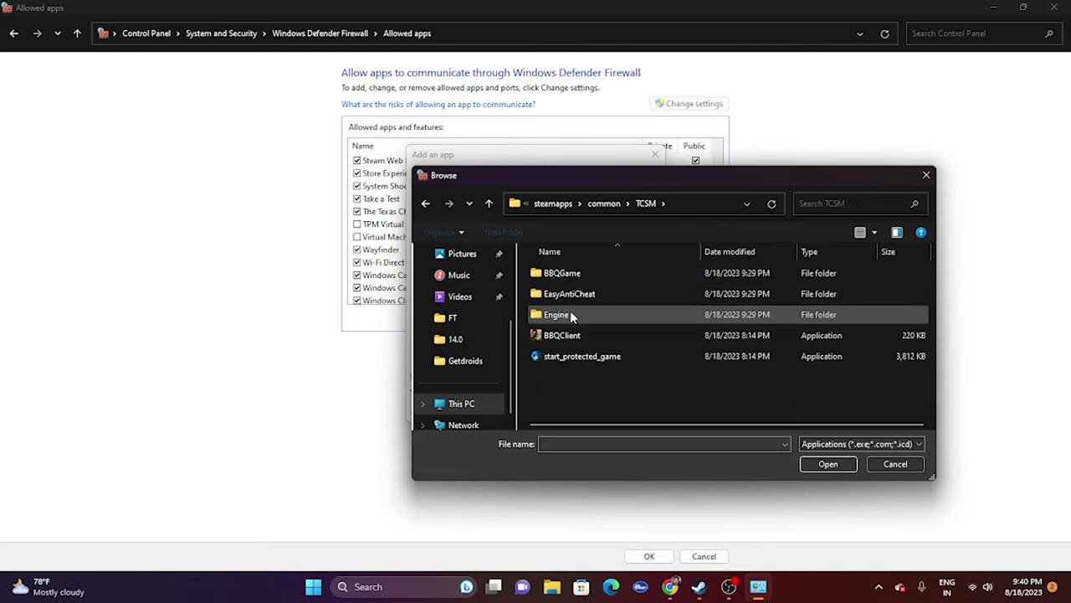
click(565, 336)
click(828, 464)
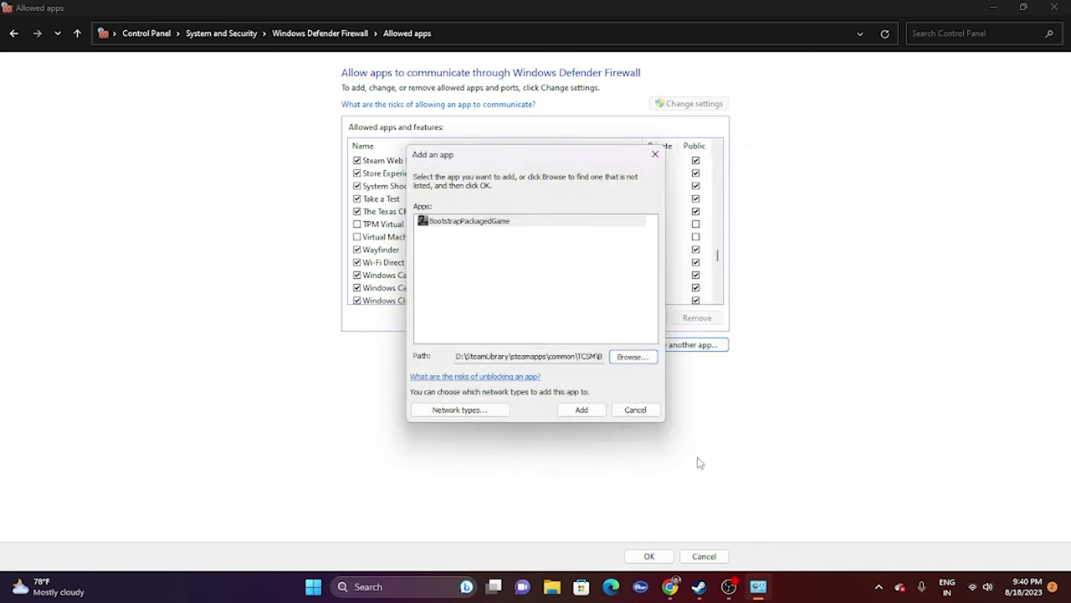
click(581, 409)
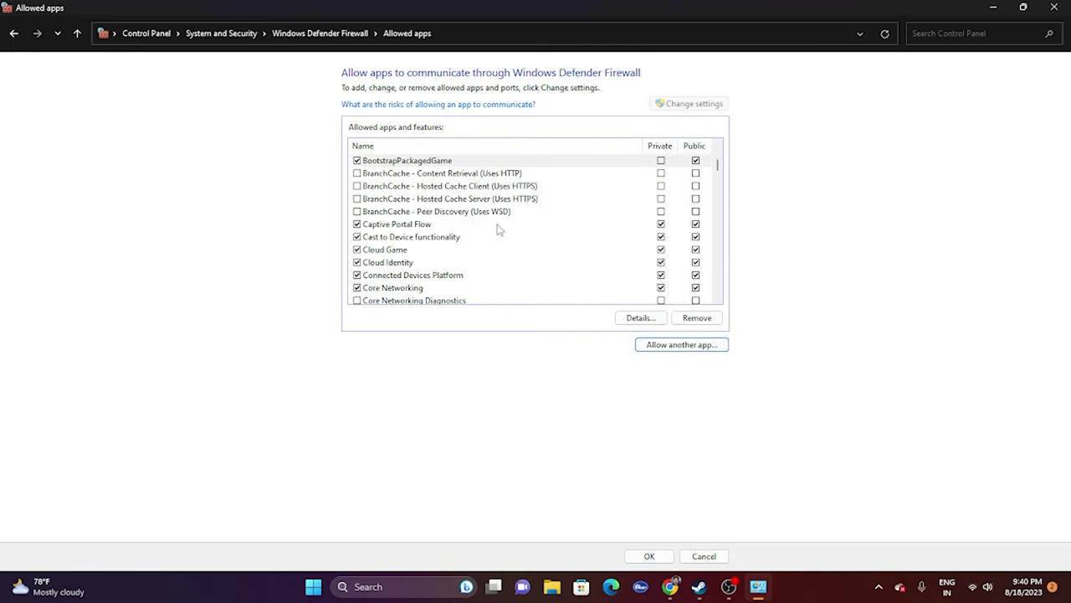
click(1053, 7)
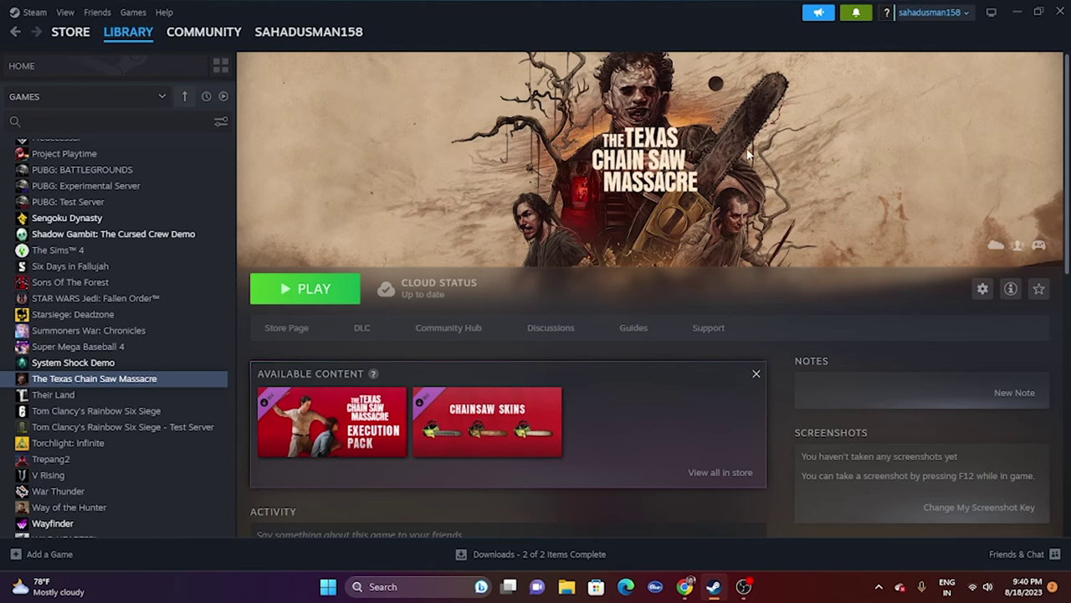
- In System Configuration, hide all Microsoft services, disable all the listed services, and apply and confirm the changes
click(394, 588)
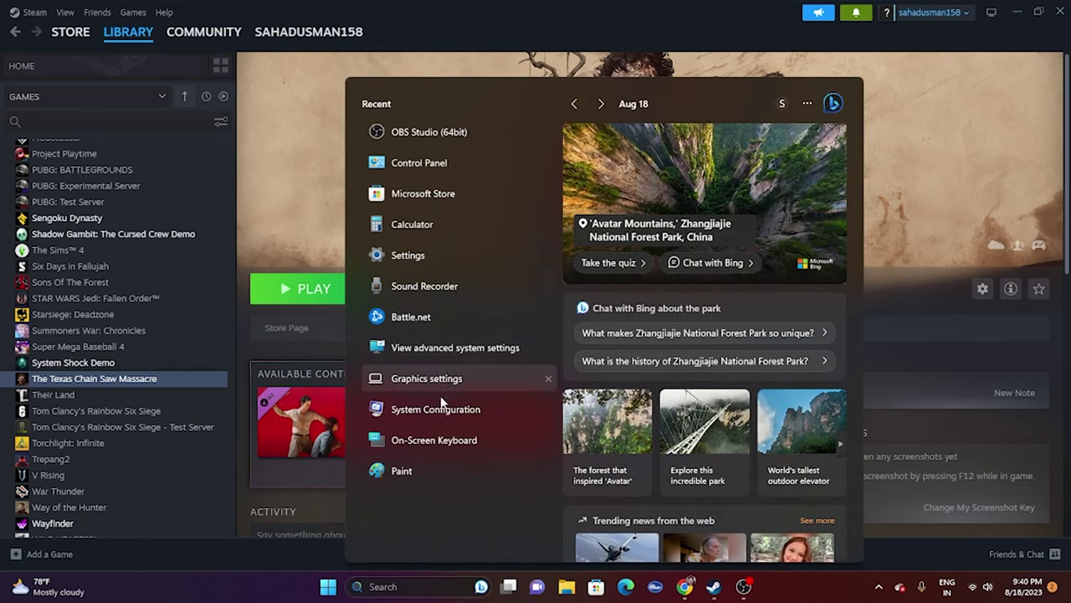
click(402, 410)
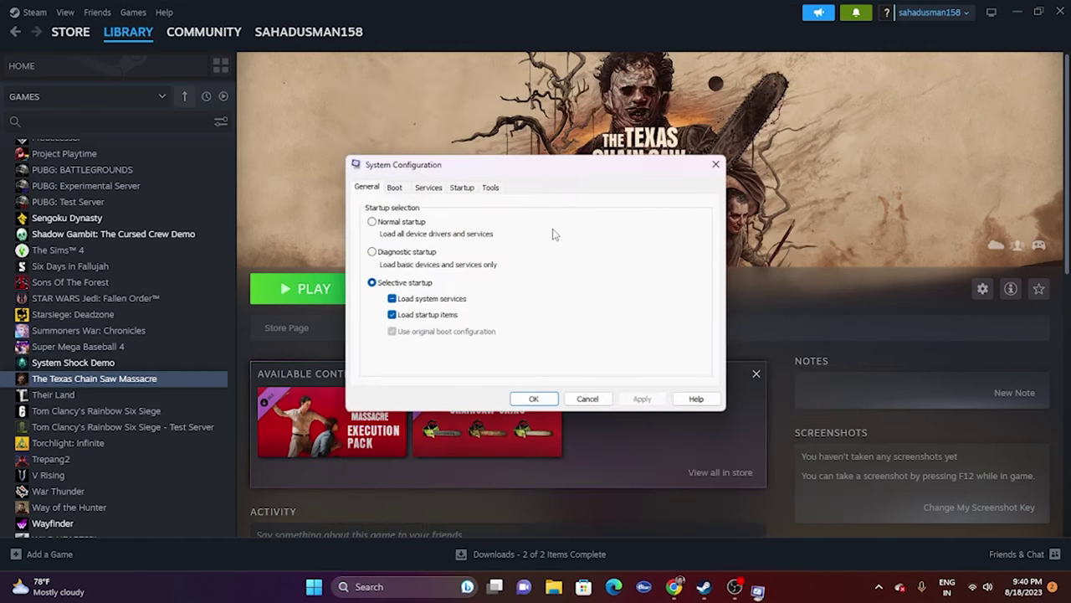
click(429, 188)
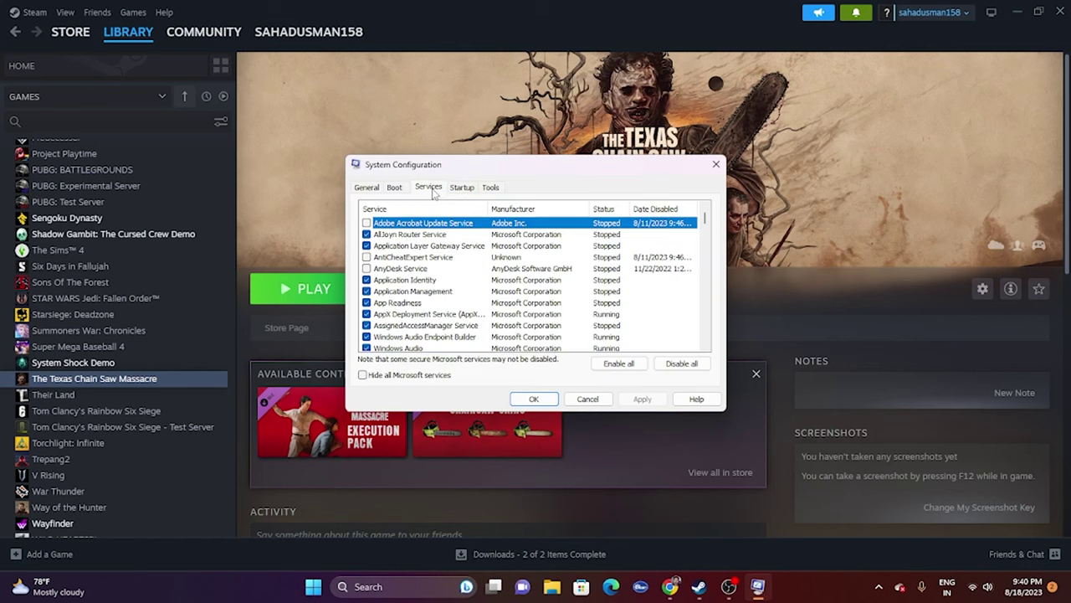
click(683, 364)
click(363, 376)
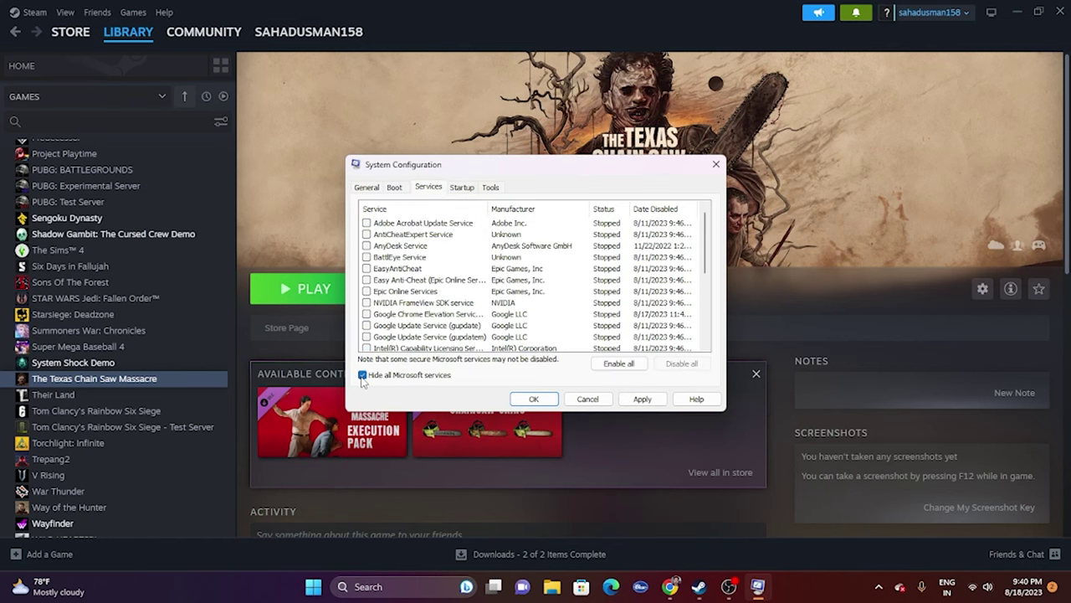
click(643, 400)
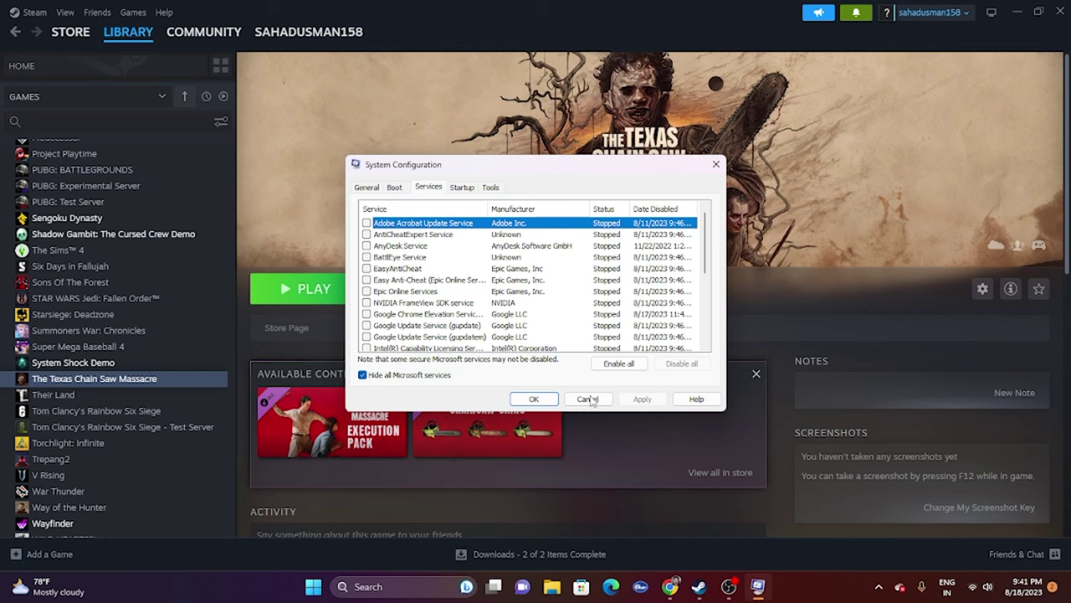
click(535, 399)
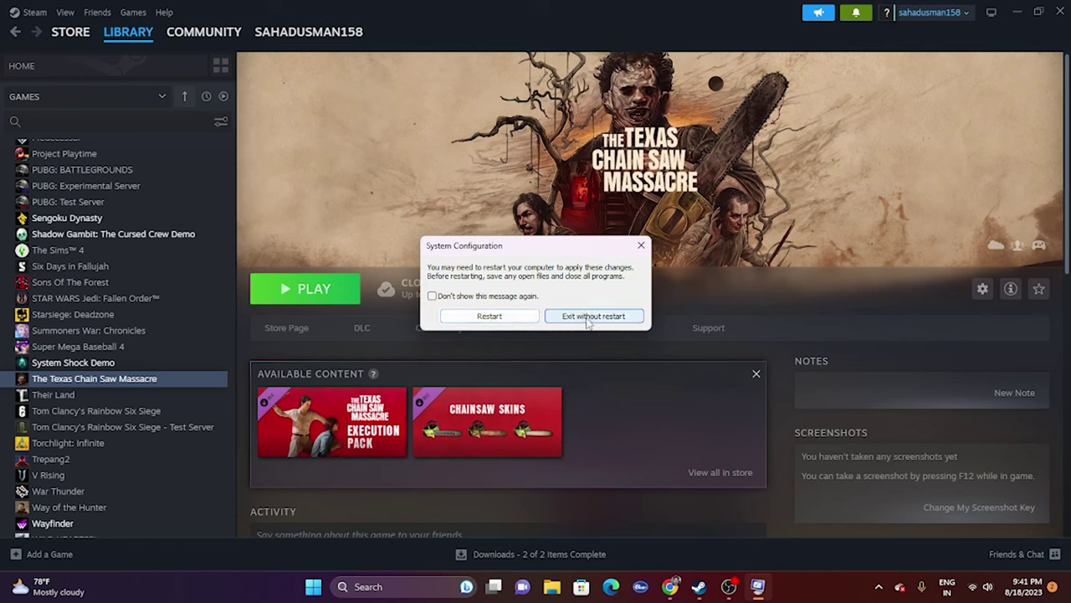
click(731, 587)
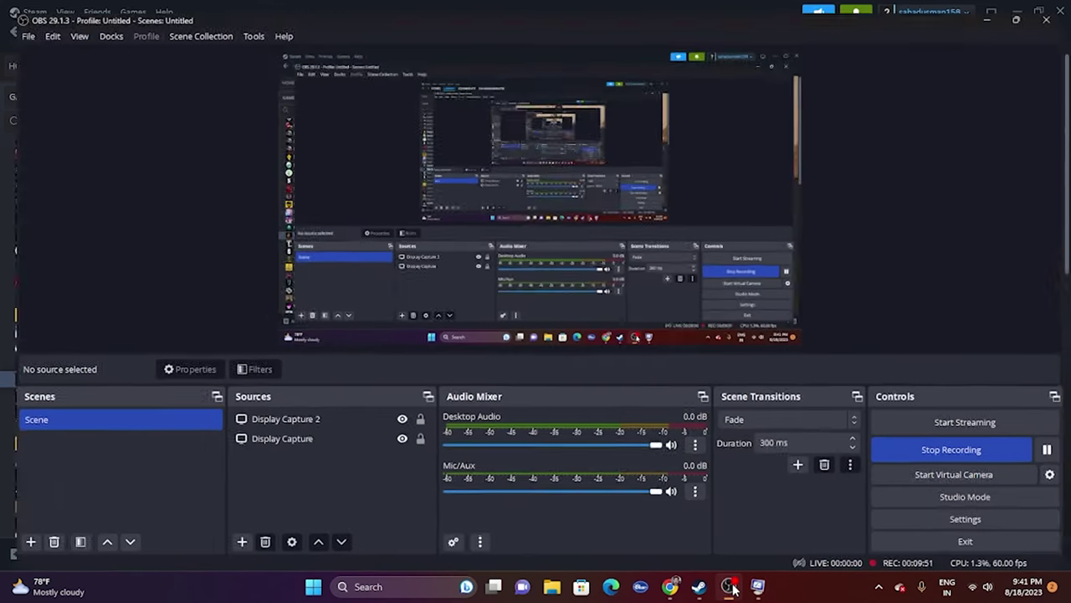
- Put the OBS window away and dismiss the System Configuration restart prompt without restarting the computer
click(731, 587)
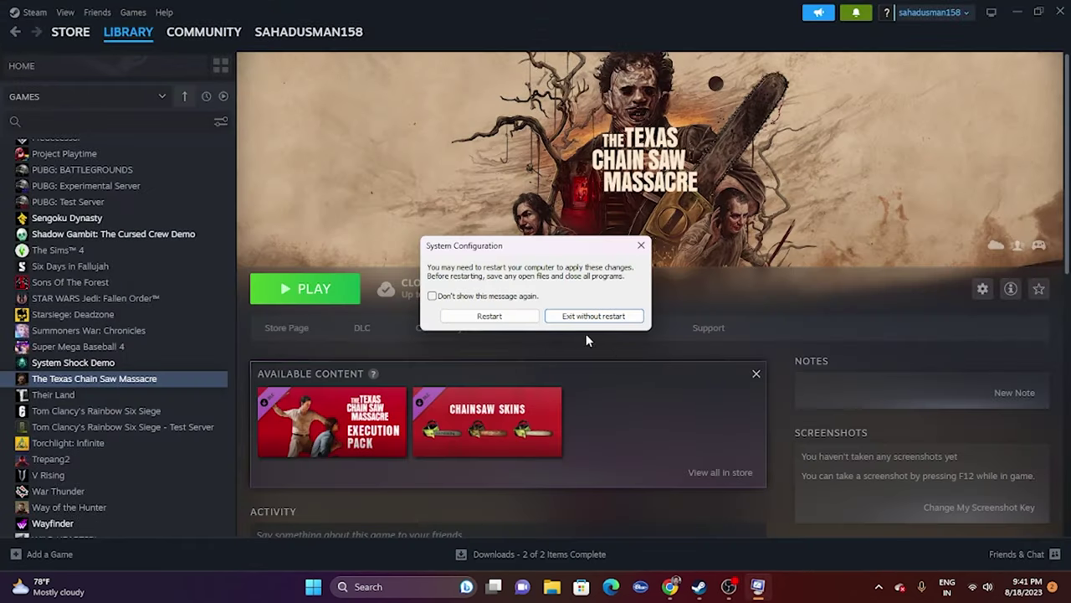
click(641, 246)
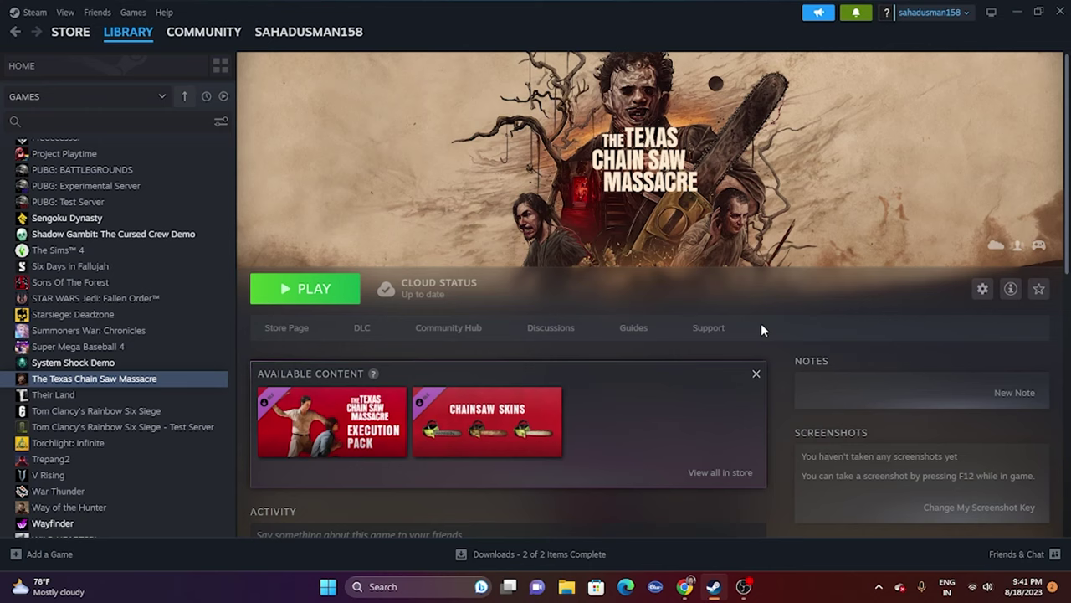
- Open the properties of The Texas Chain Saw Massacre and enter -dx11 as its launch option
right_click(137, 386)
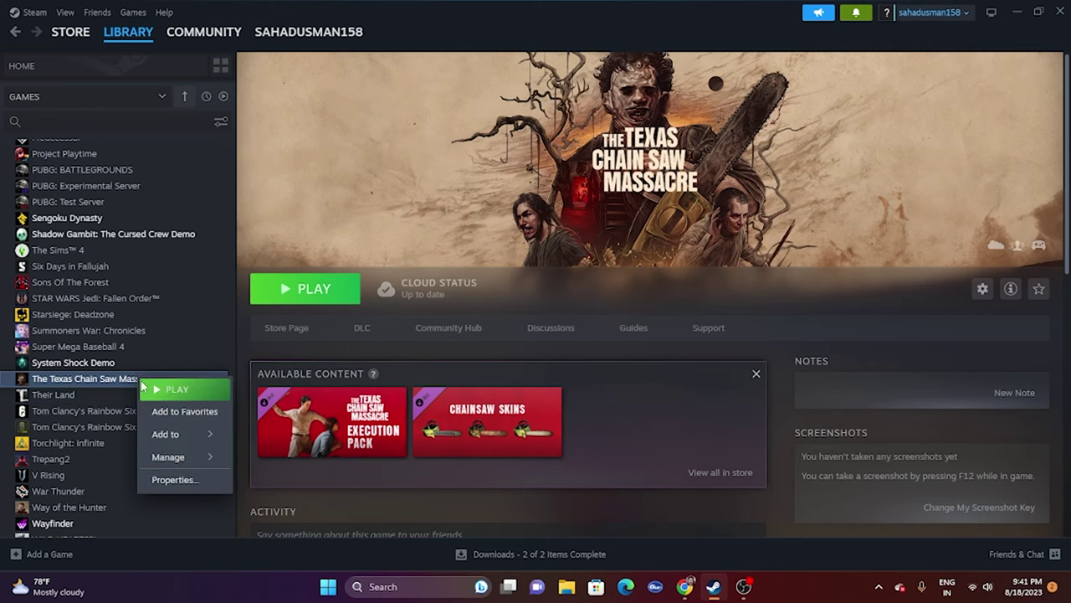
click(174, 478)
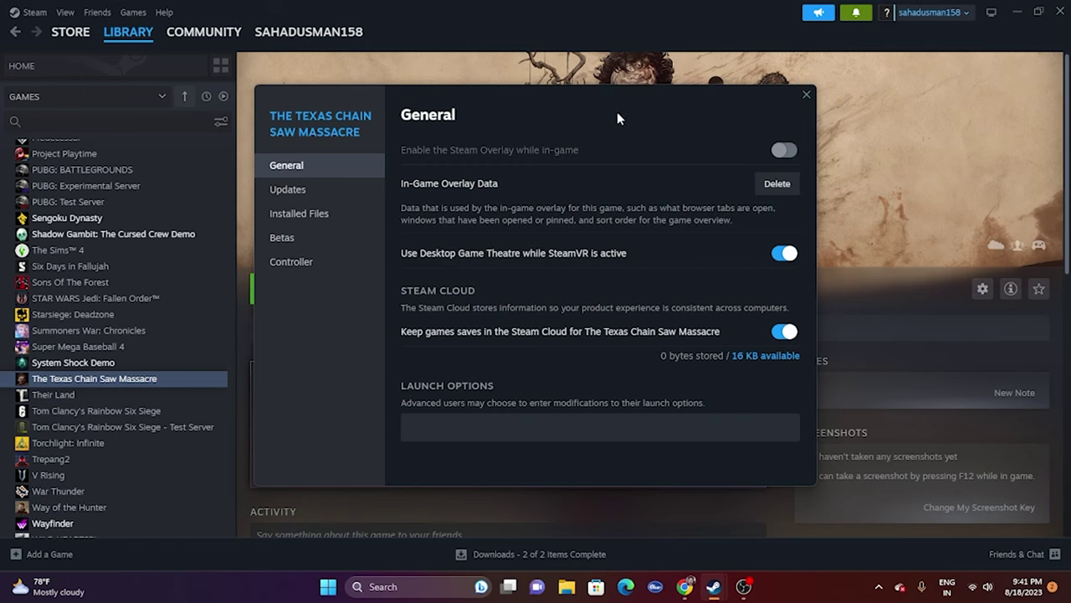
drag(617, 119, 762, 141)
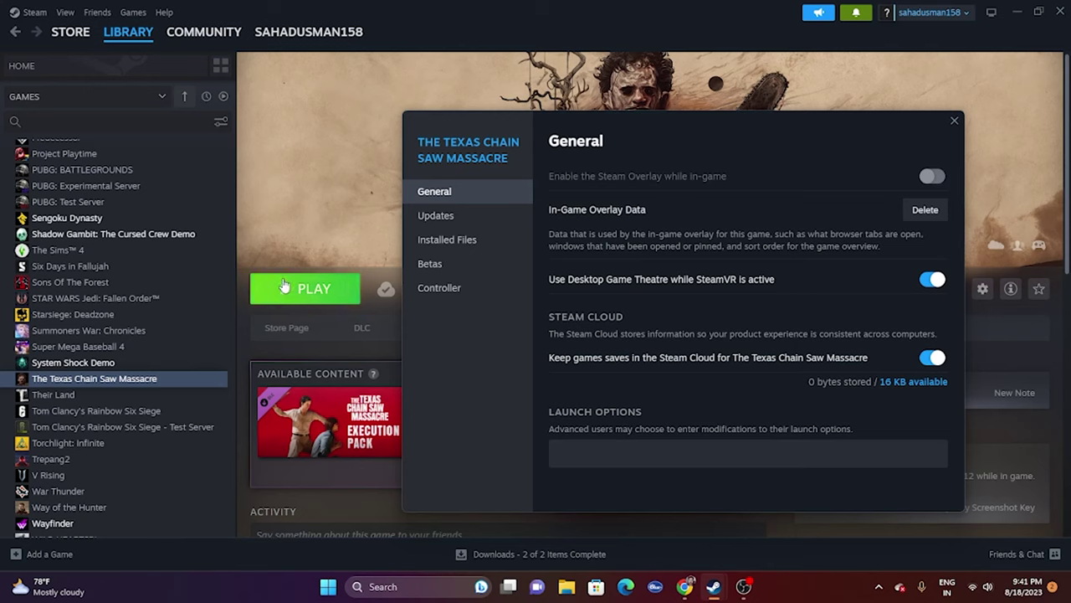
click(585, 451)
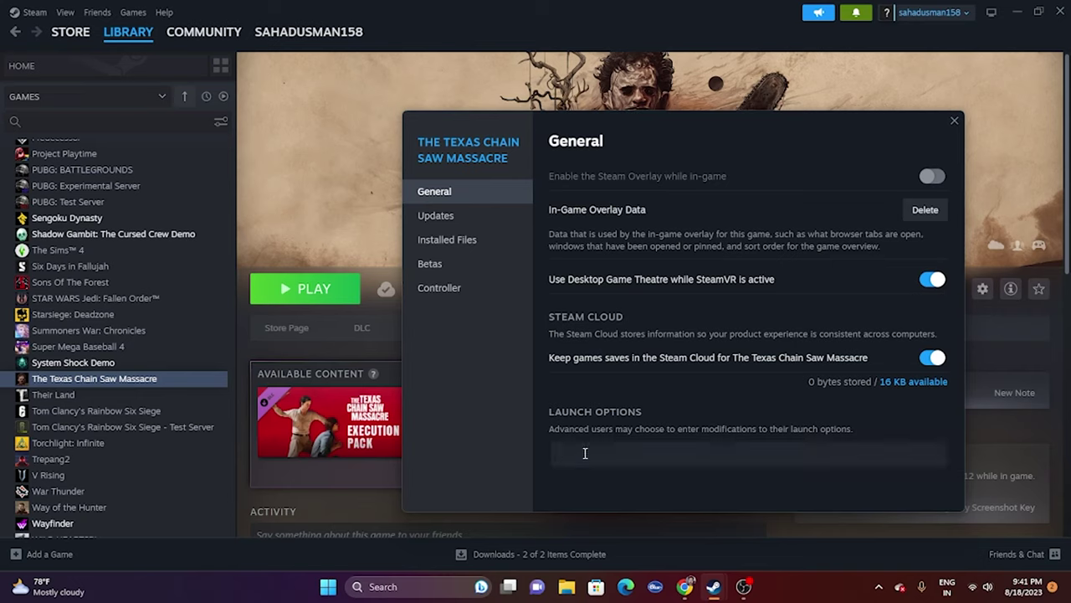
text(-dx11)
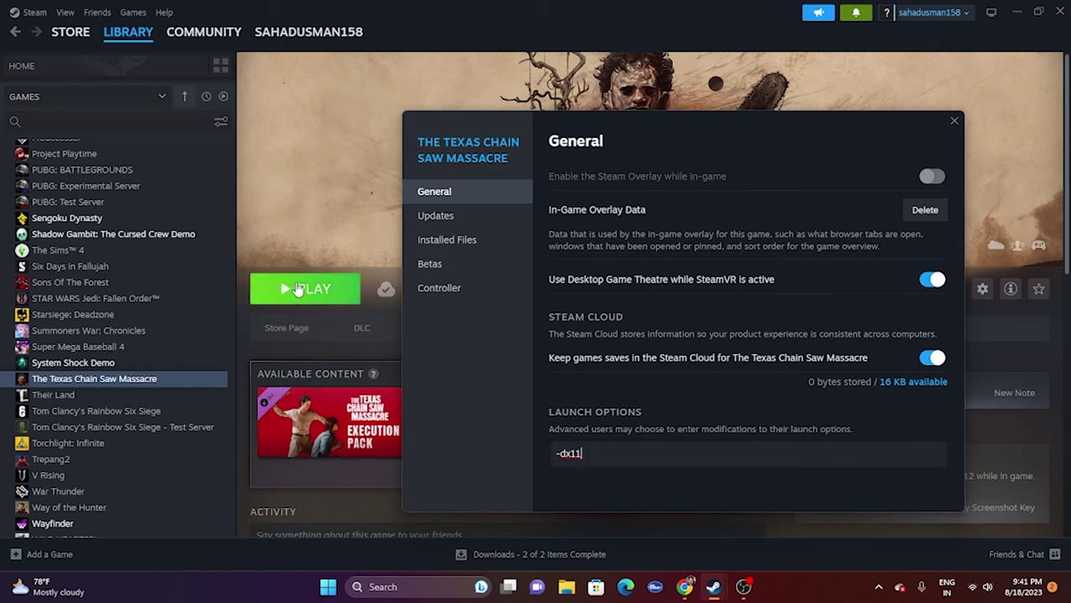
- Change the game's launch option to -dx12 and close its properties
key(BackSpace)
key(BackSpace)
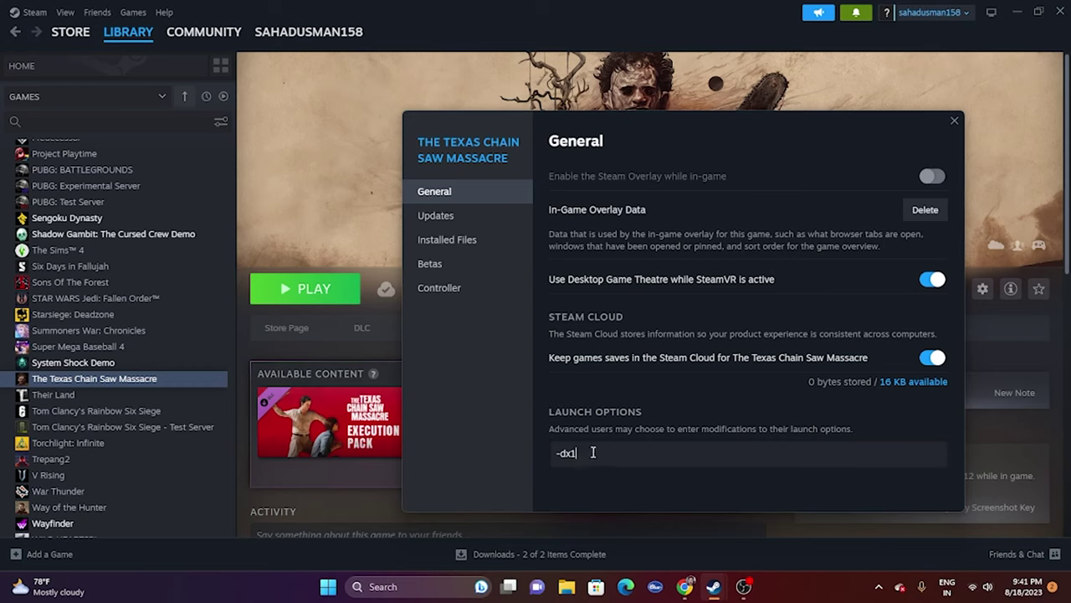
text(12)
click(955, 122)
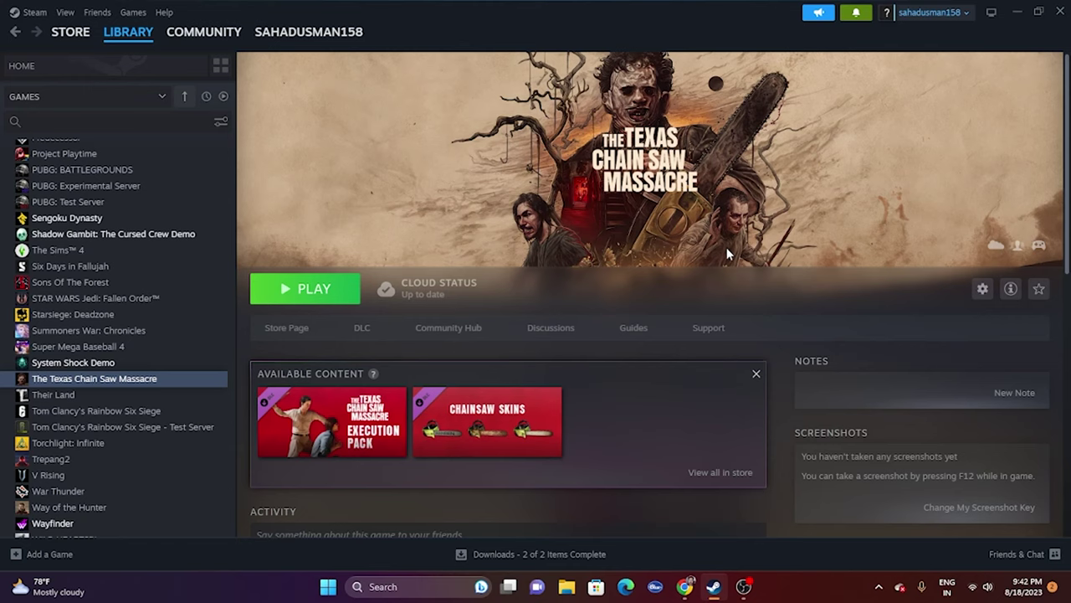
- Minimize Steam, examine the running apps and background processes in Task Manager, and close Task Manager
click(1017, 12)
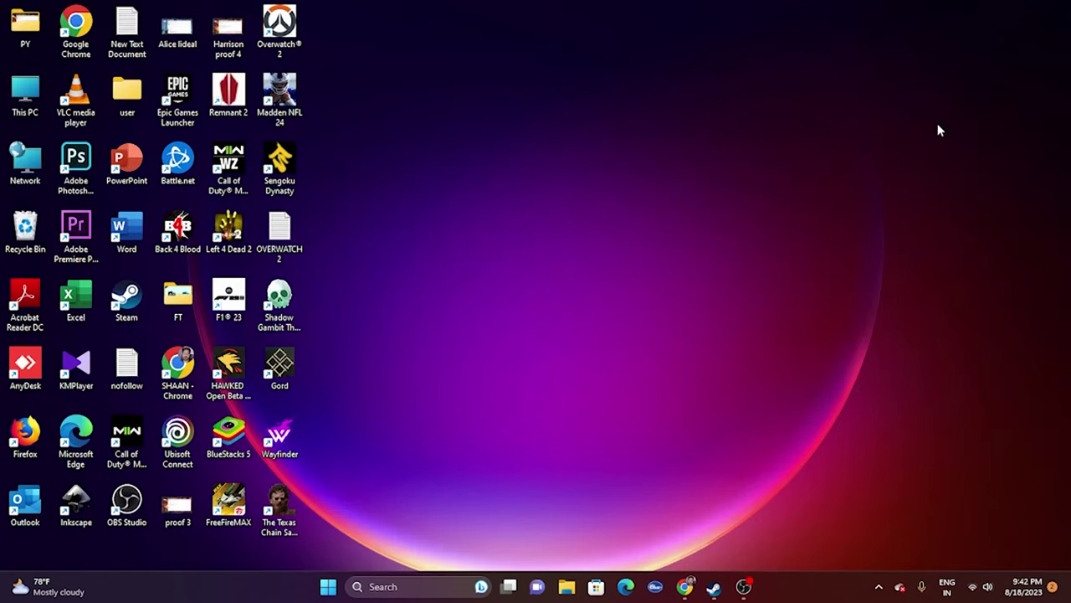
right_click(329, 585)
click(311, 418)
click(294, 10)
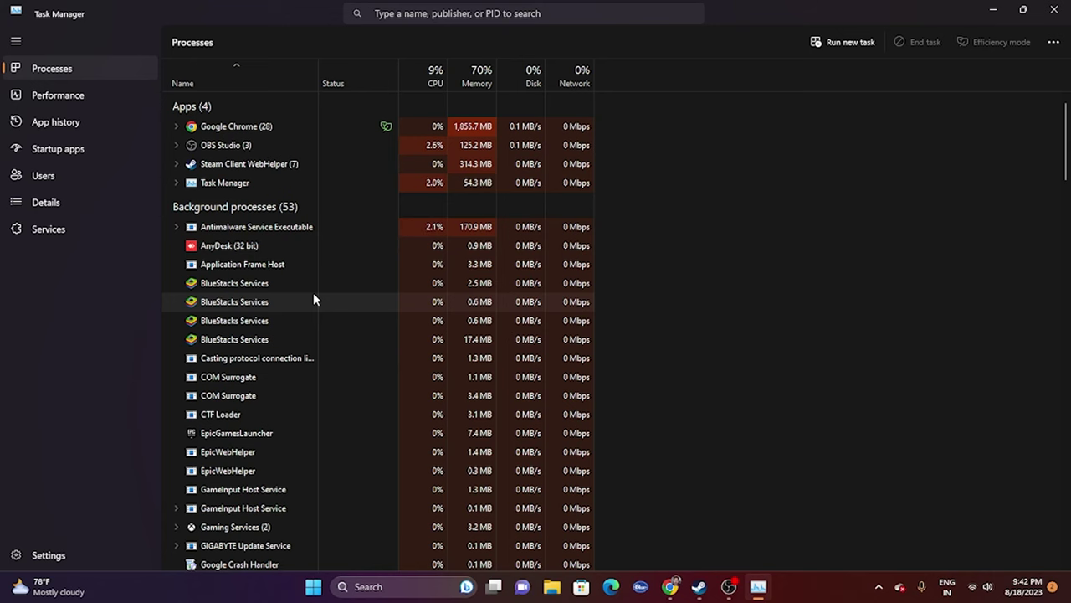
scroll(314, 300, down, 1)
scroll(314, 299, down, 4)
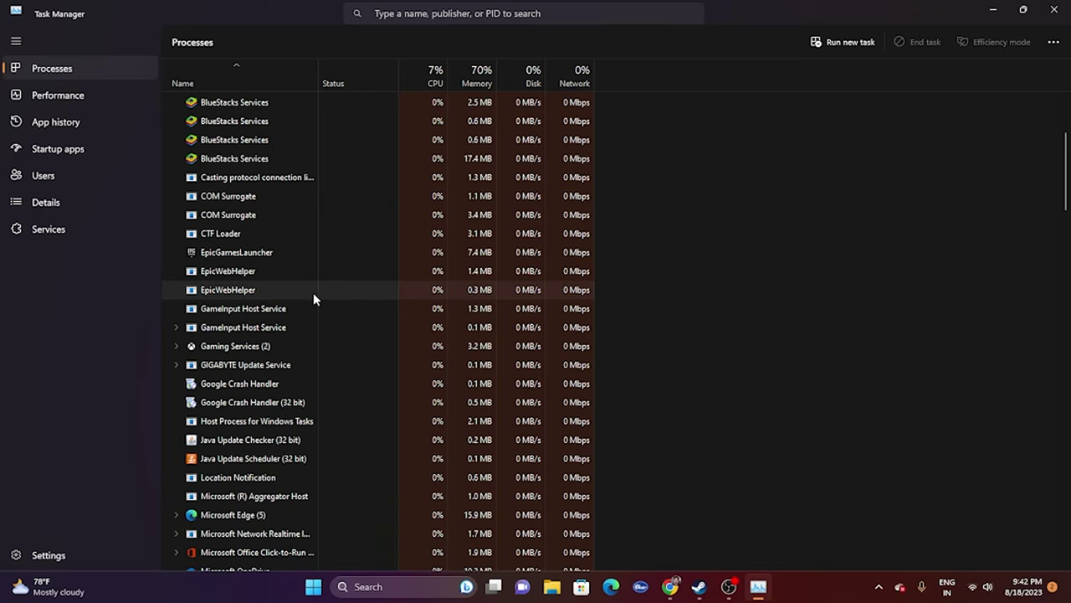
scroll(313, 292, up, 3)
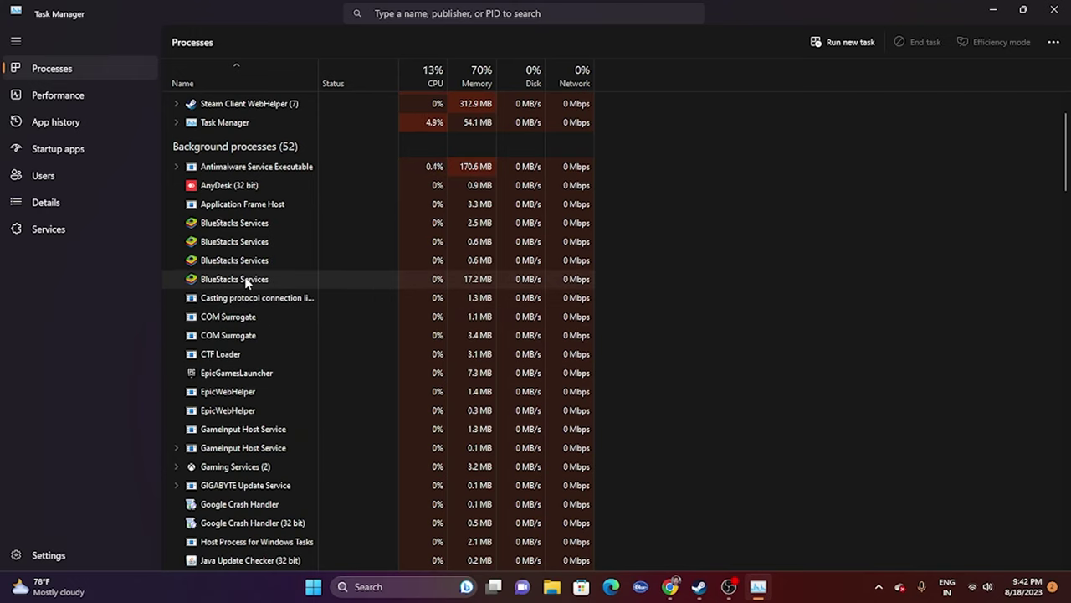
click(1054, 9)
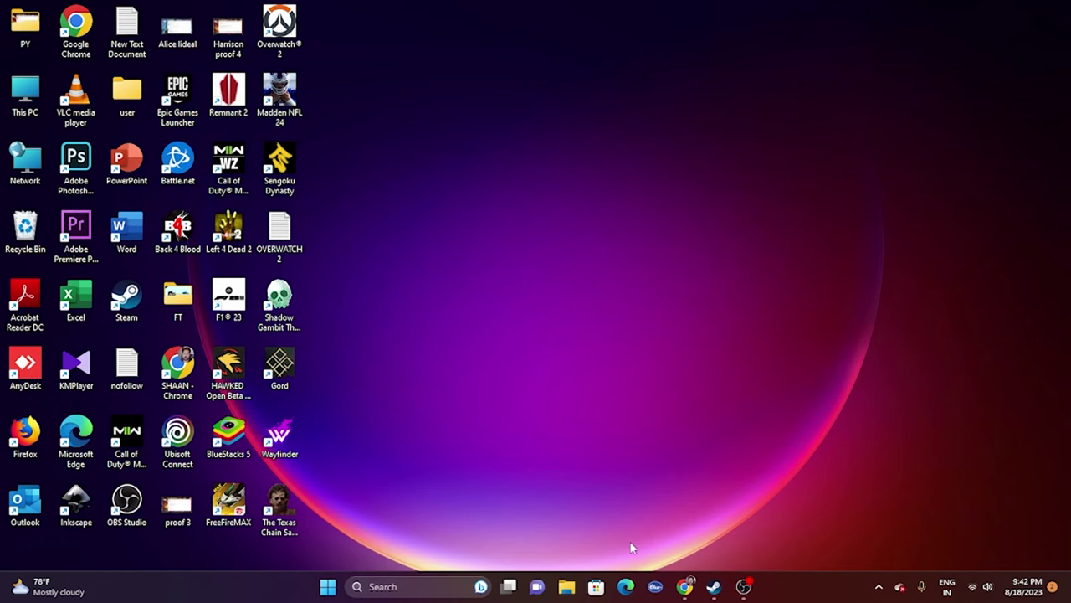
click(712, 588)
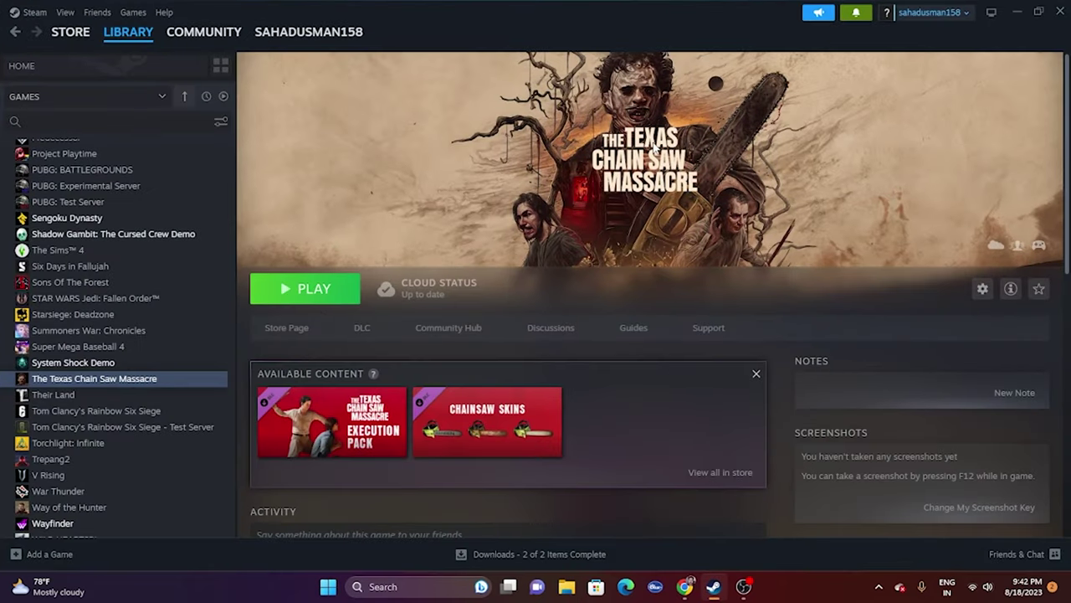
click(1016, 13)
- Open the Windows Graphics settings and look through the apps listed under the custom options
click(406, 586)
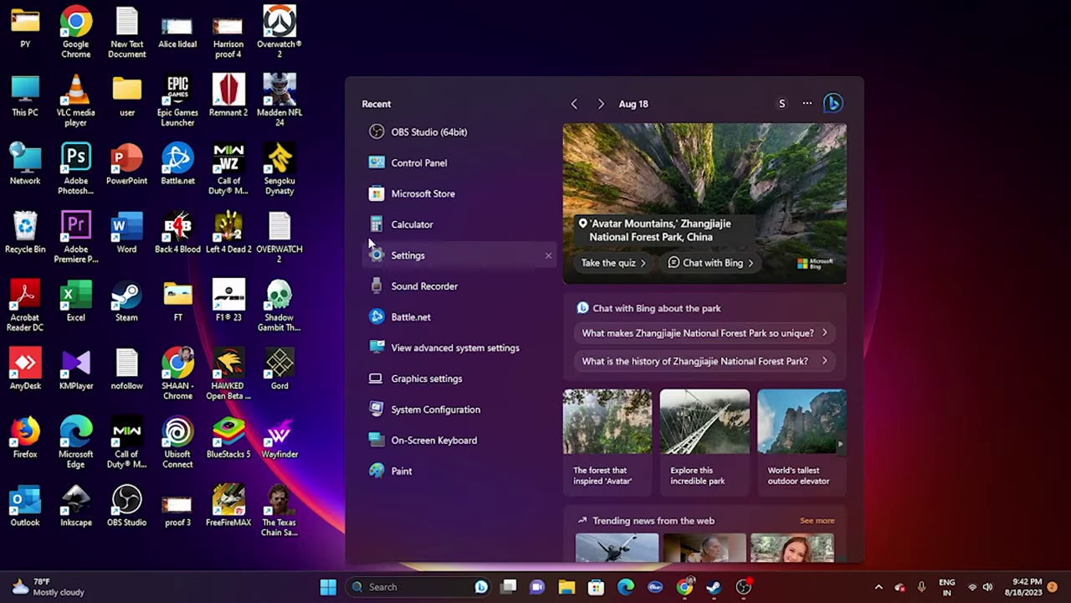
click(445, 377)
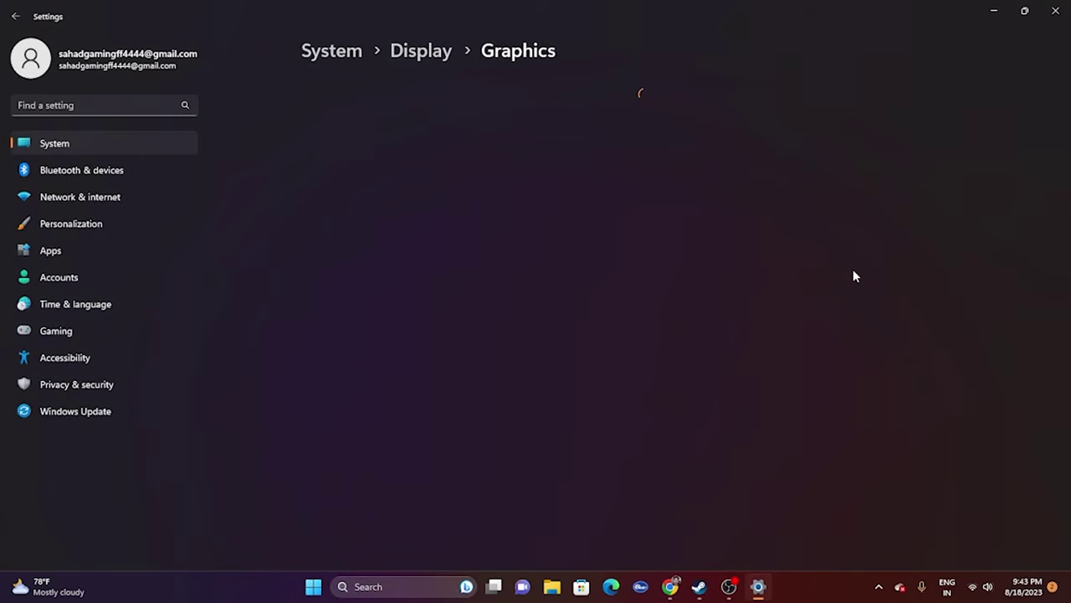
scroll(832, 192, down, 5)
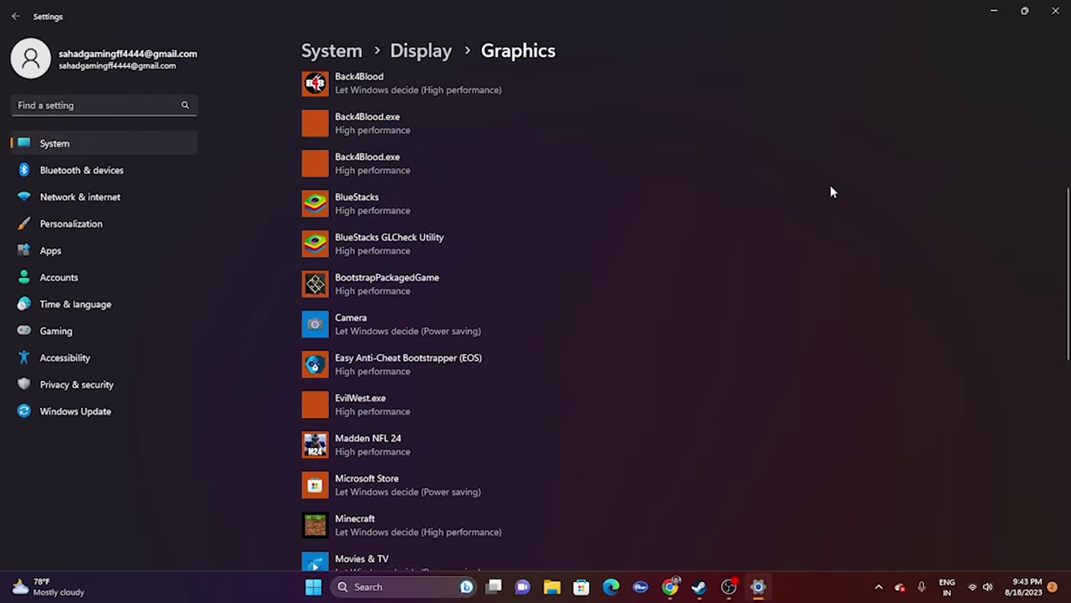
scroll(832, 192, down, 4)
scroll(832, 192, up, 6)
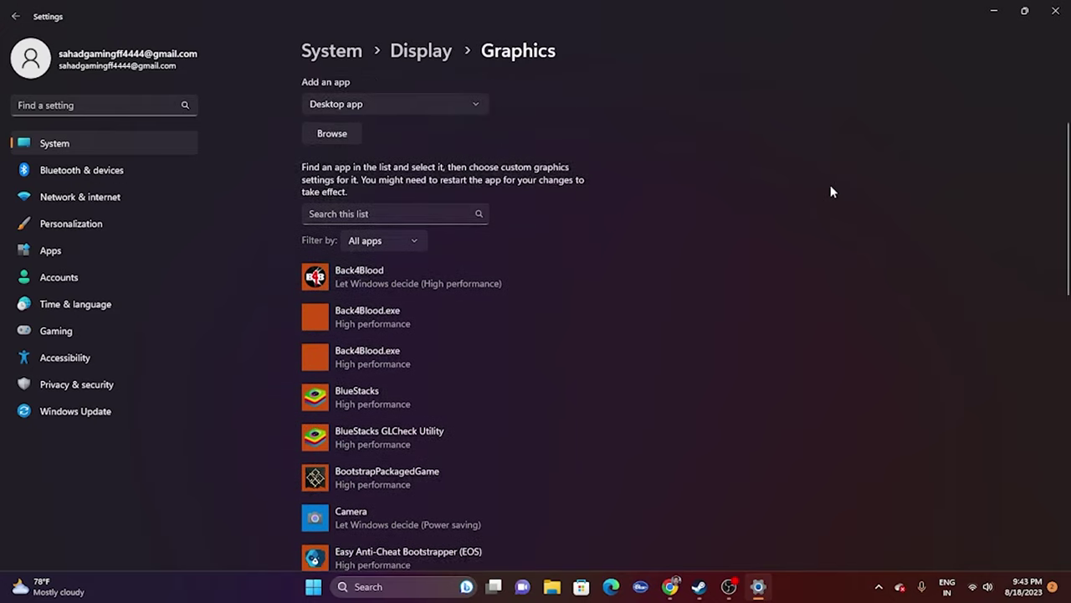
scroll(832, 192, up, 2)
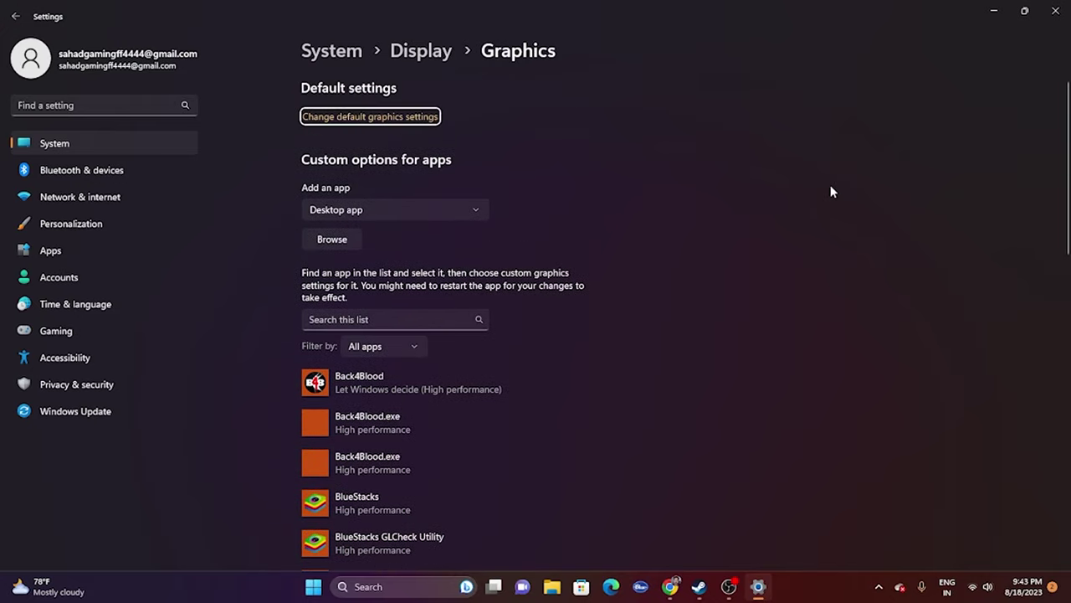
- Add the BBQClient application from D:\SteamLibrary\steamapps\common\TCSM to the apps with custom graphics options
click(332, 240)
click(65, 240)
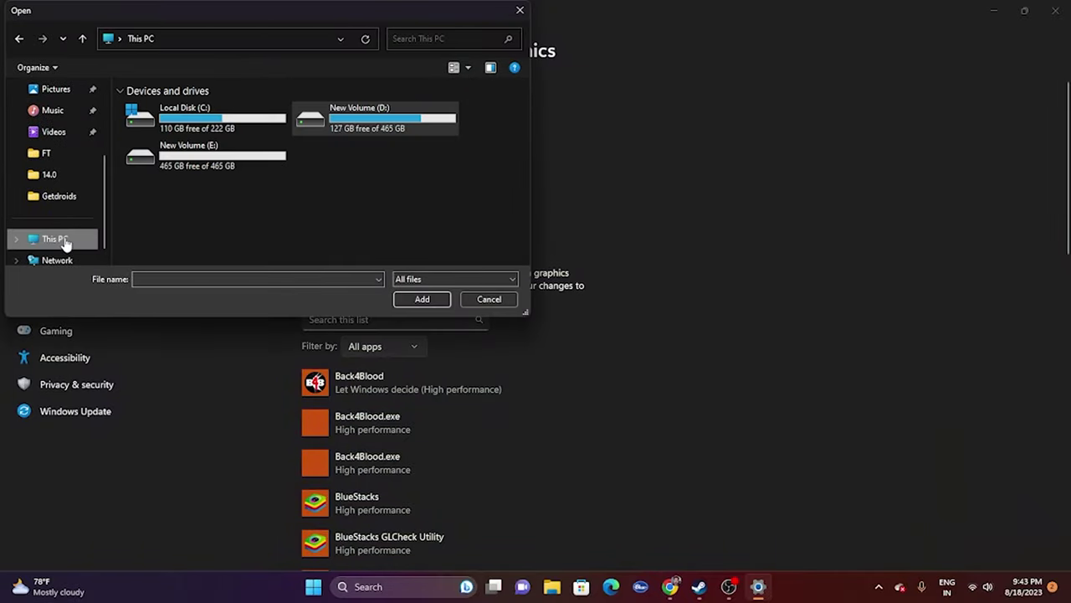
double_click(353, 121)
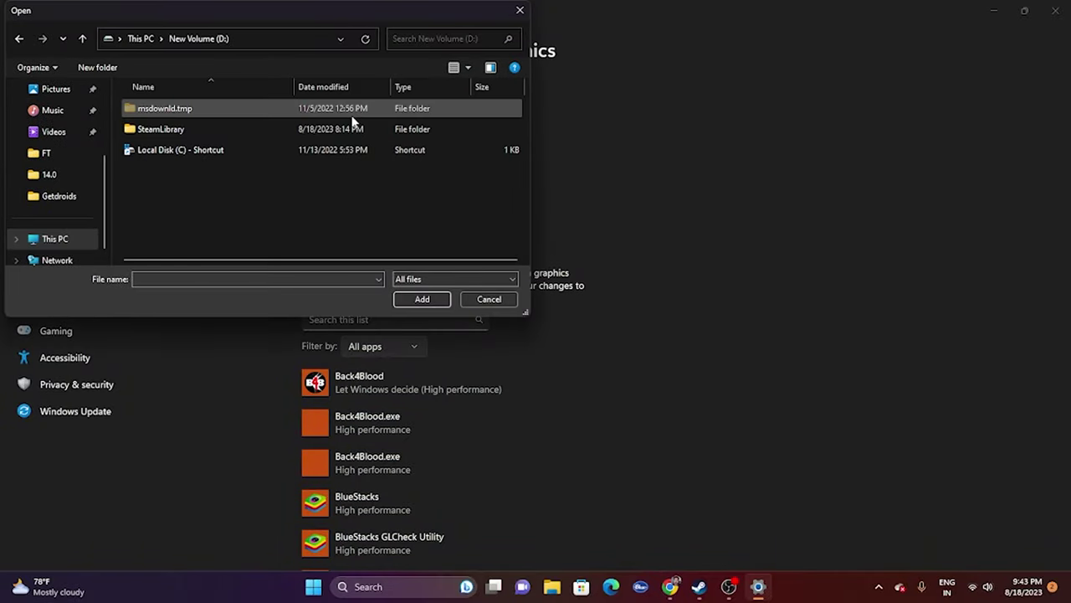
double_click(200, 130)
double_click(183, 116)
double_click(181, 110)
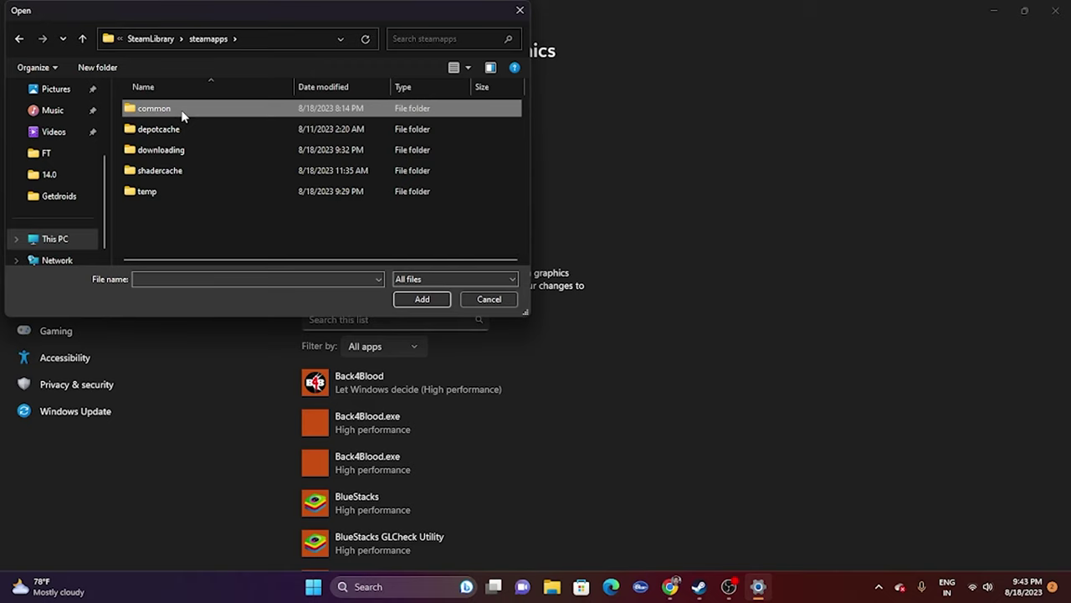
scroll(206, 143, down, 2)
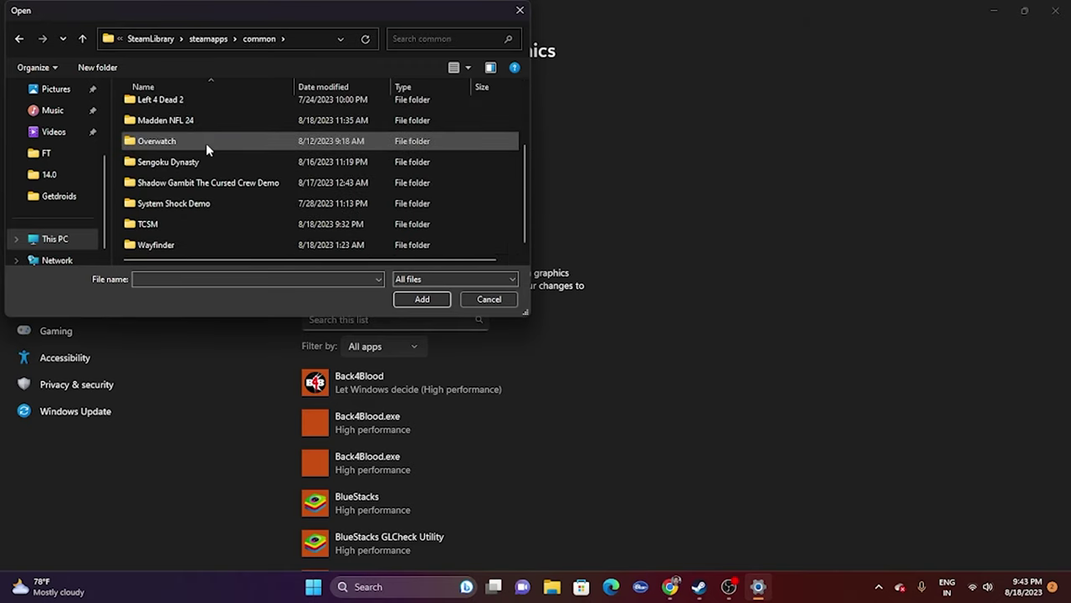
double_click(172, 224)
click(153, 171)
click(402, 297)
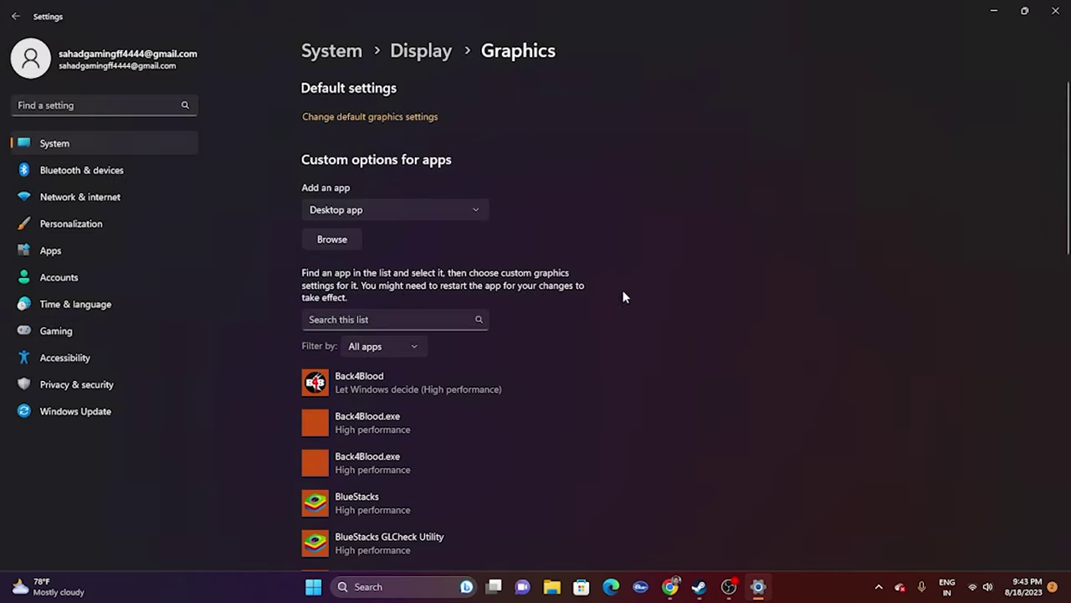
- Set the graphics preference of the TCSM BBQClient.exe entry to High performance, save it, and close Settings
scroll(693, 232, down, 5)
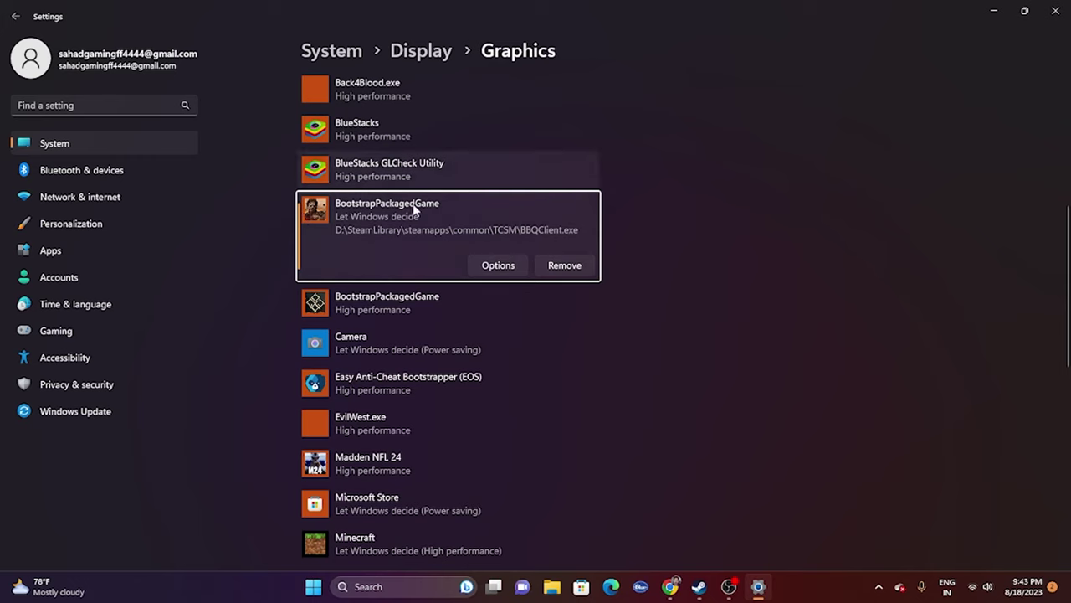
click(499, 266)
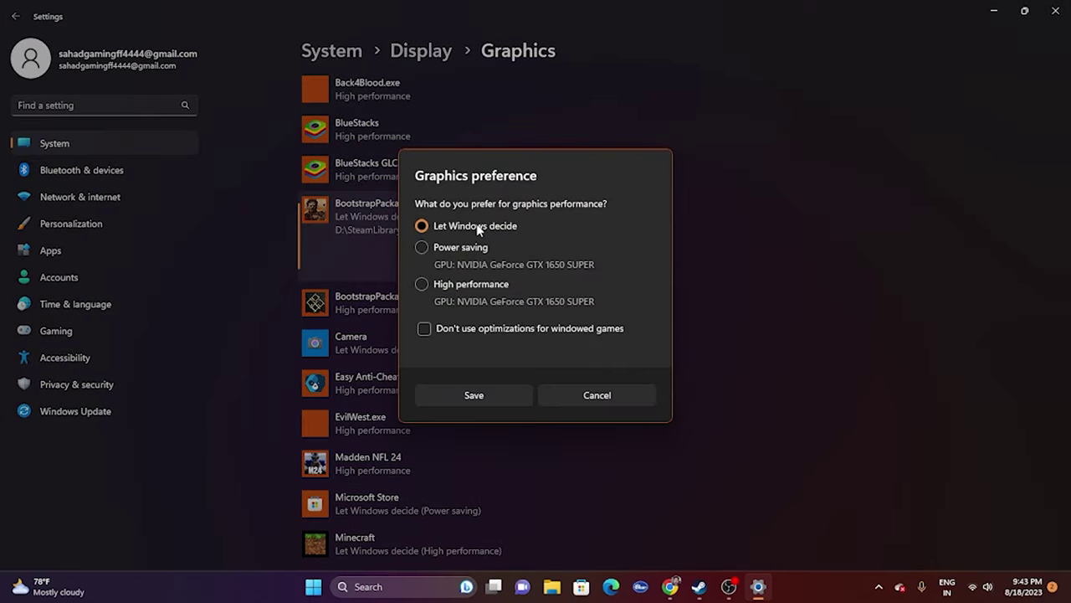
click(428, 283)
click(498, 395)
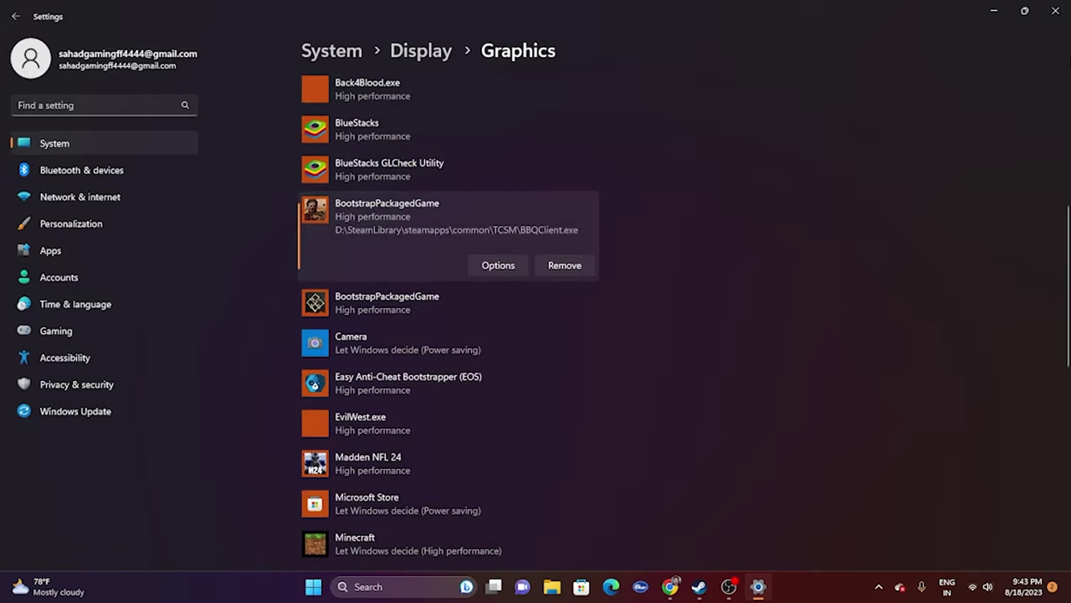
click(1055, 11)
click(685, 586)
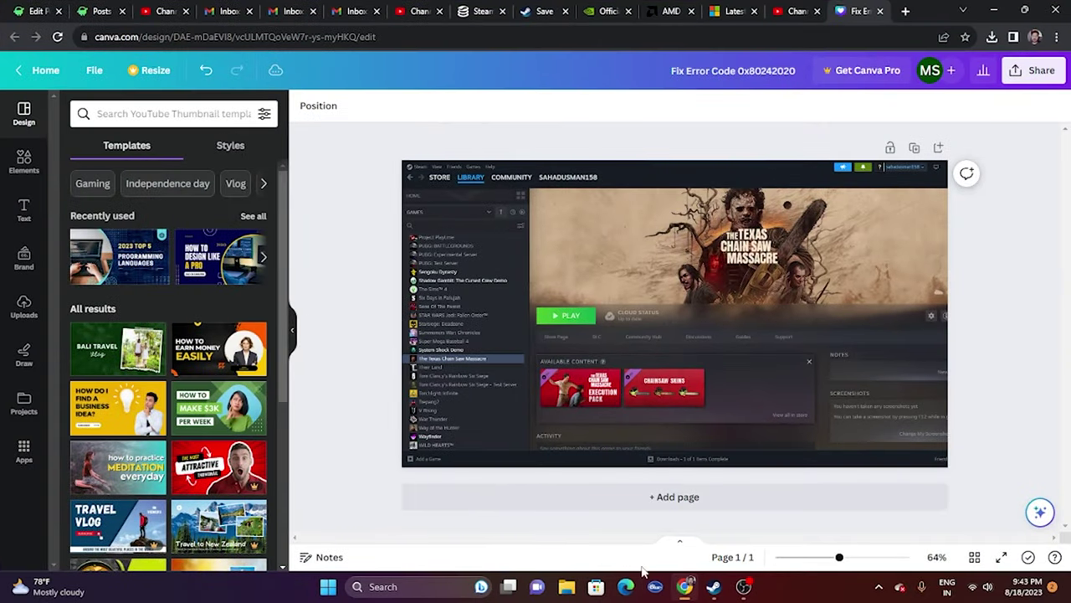
click(685, 586)
click(714, 586)
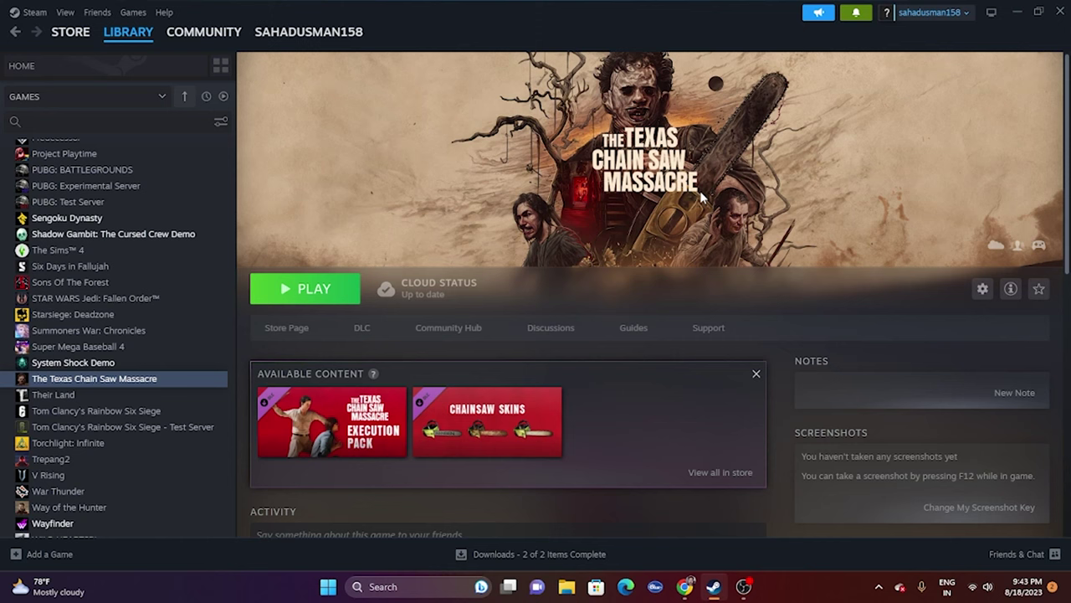
click(1017, 15)
- Open the virtual memory settings from the advanced system performance options and choose a custom paging file size for drive D:
click(438, 586)
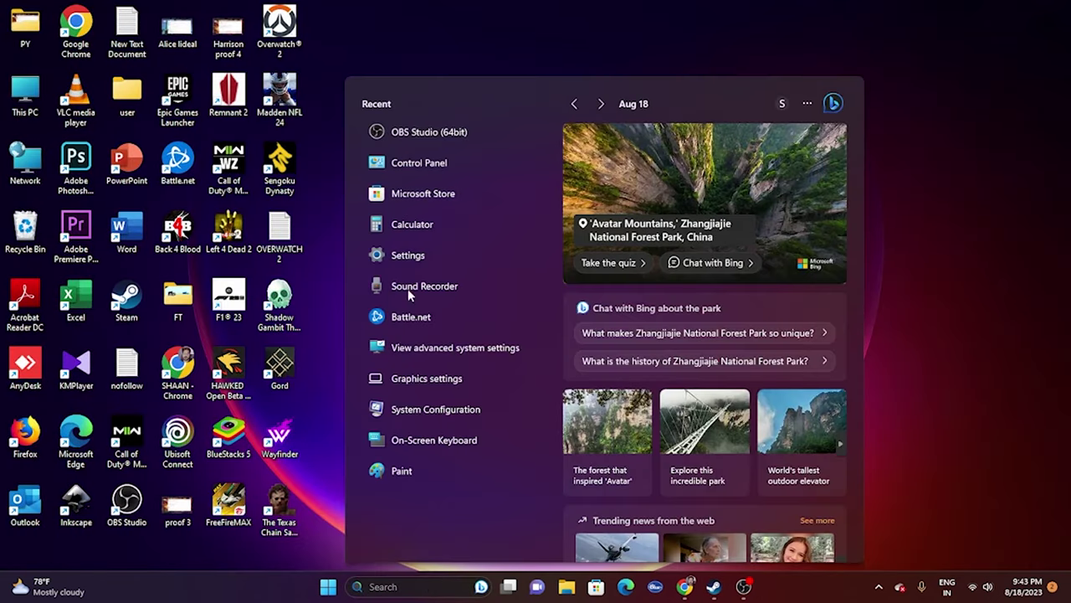
click(480, 350)
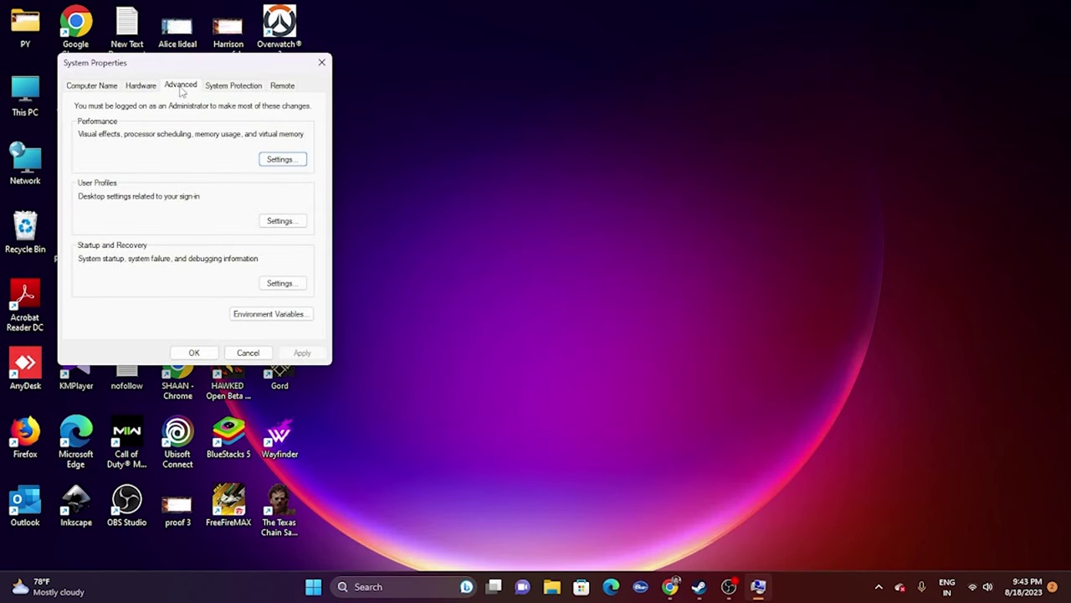
click(278, 161)
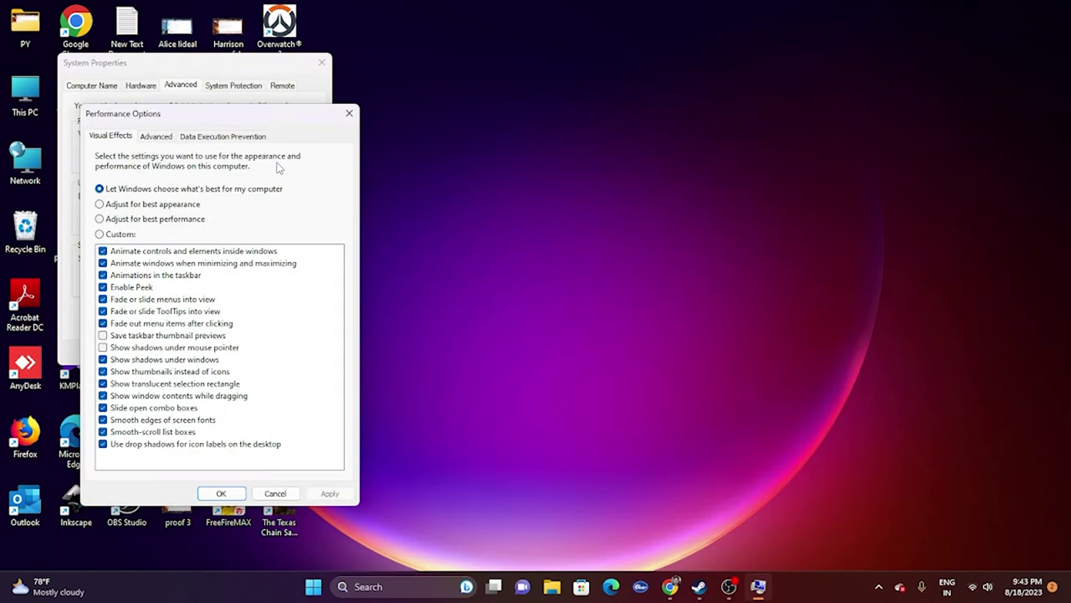
click(158, 138)
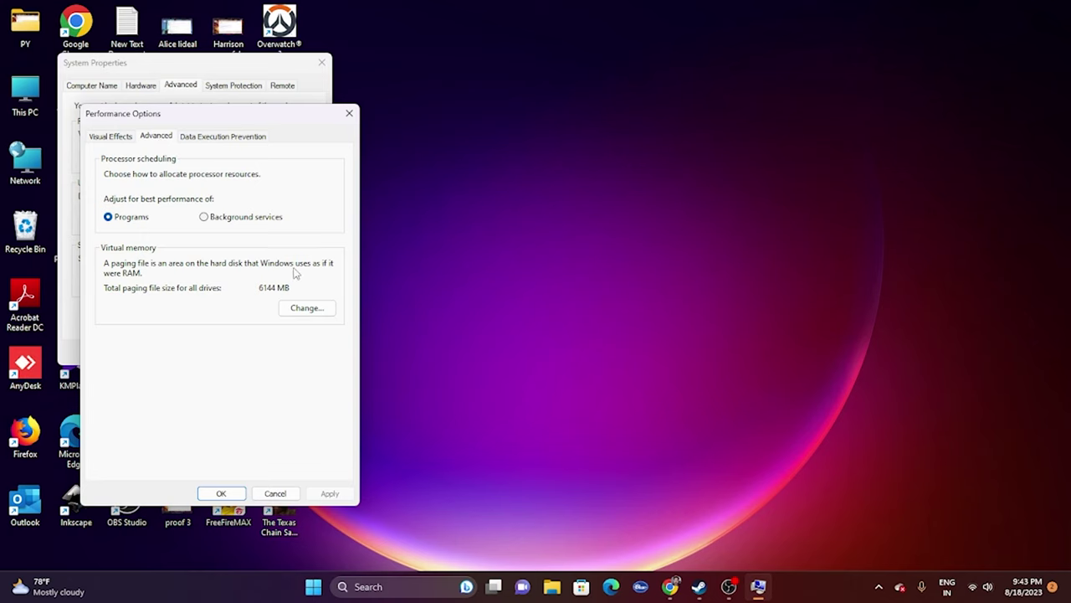
click(311, 307)
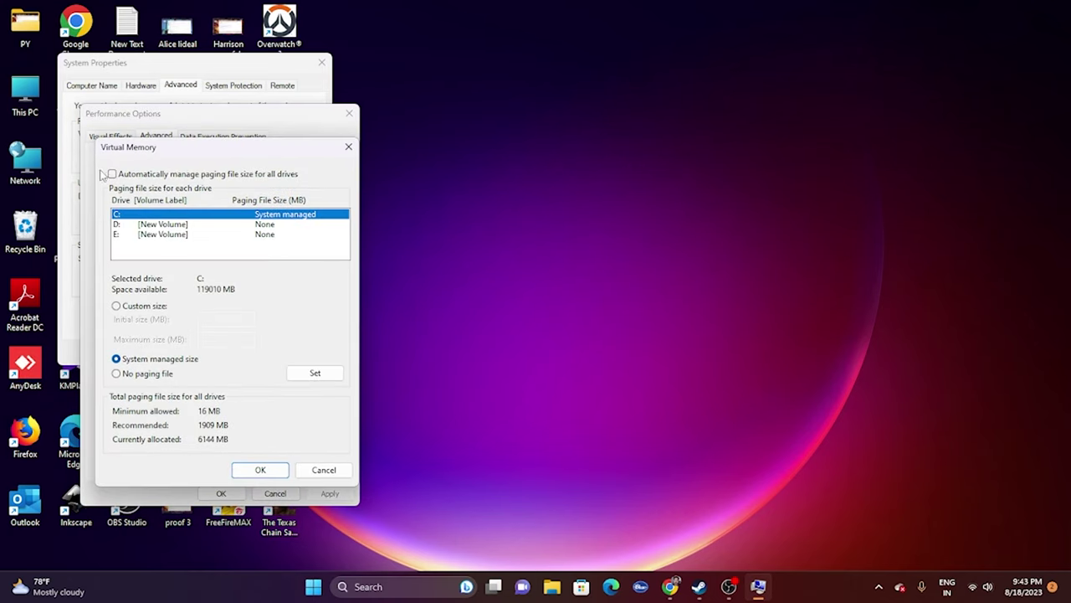
click(120, 225)
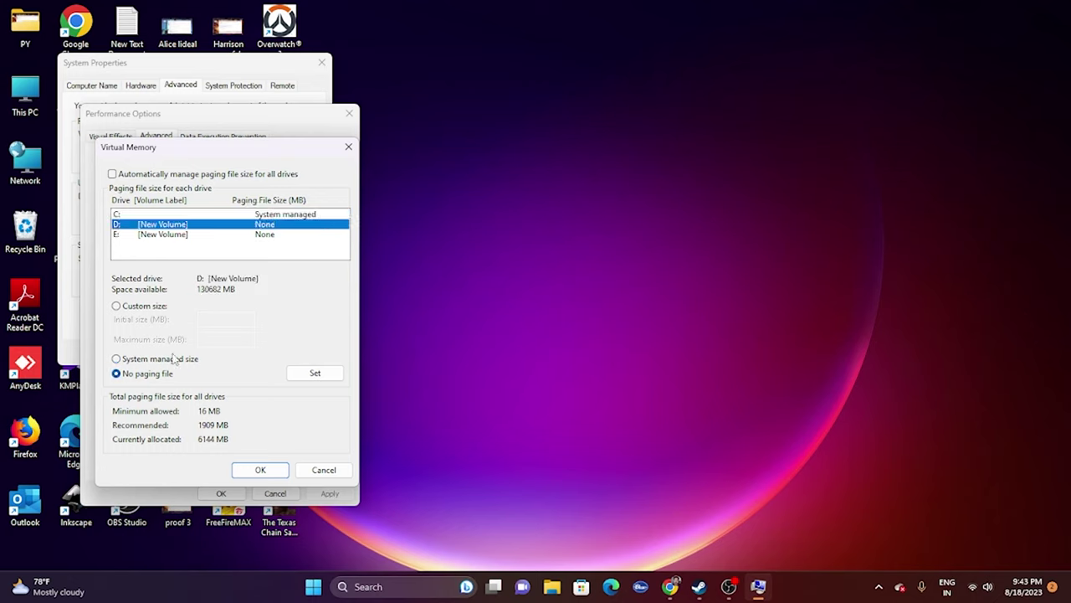
click(115, 306)
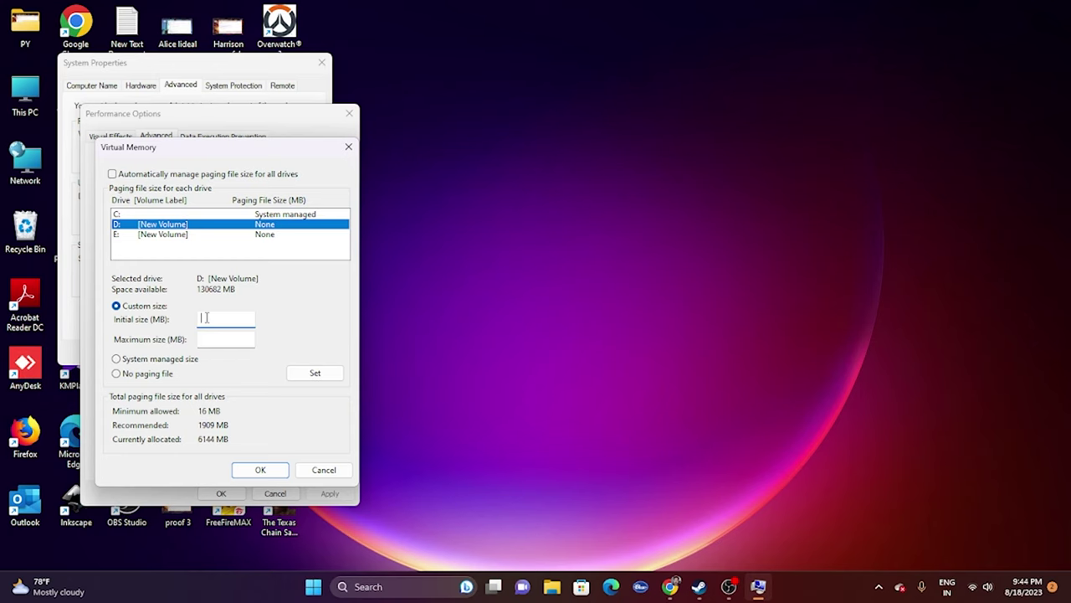
- Open Calculator and work out the initial paging file size as 32 × 1024 × 1.5
click(360, 586)
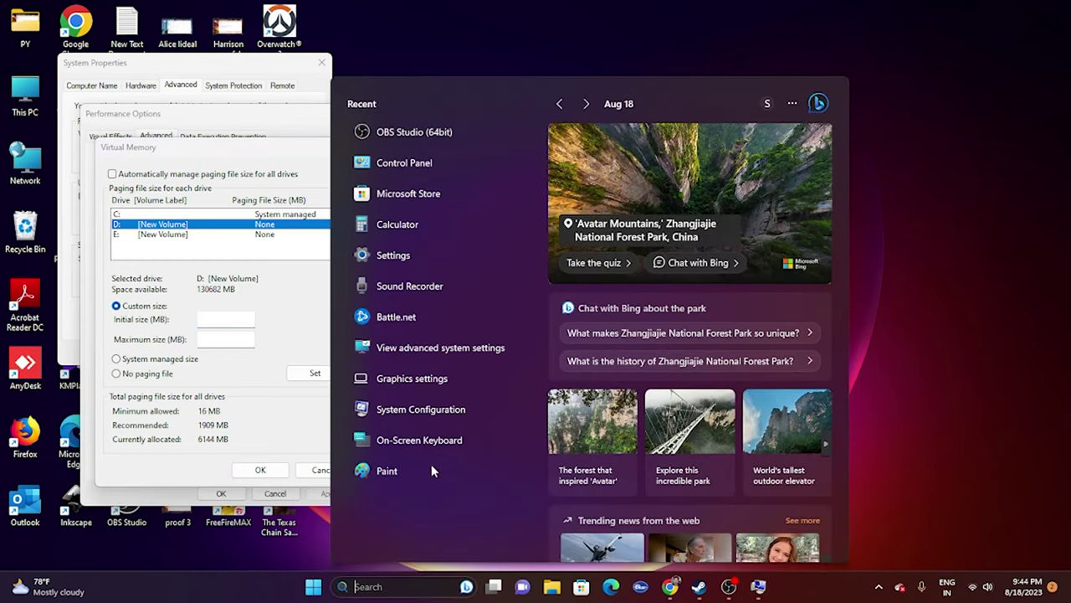
click(398, 355)
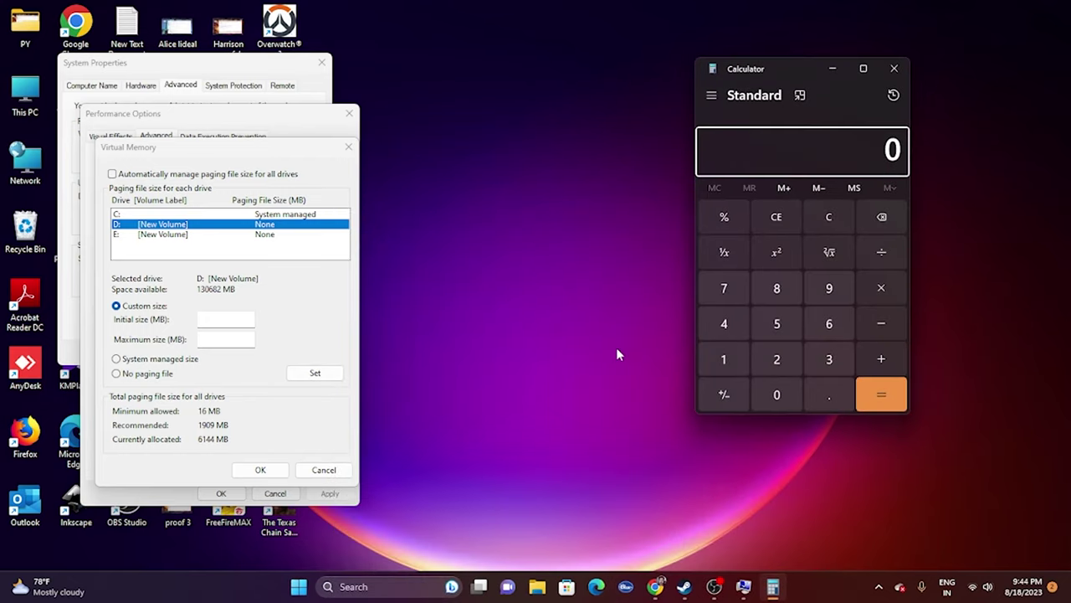
click(830, 362)
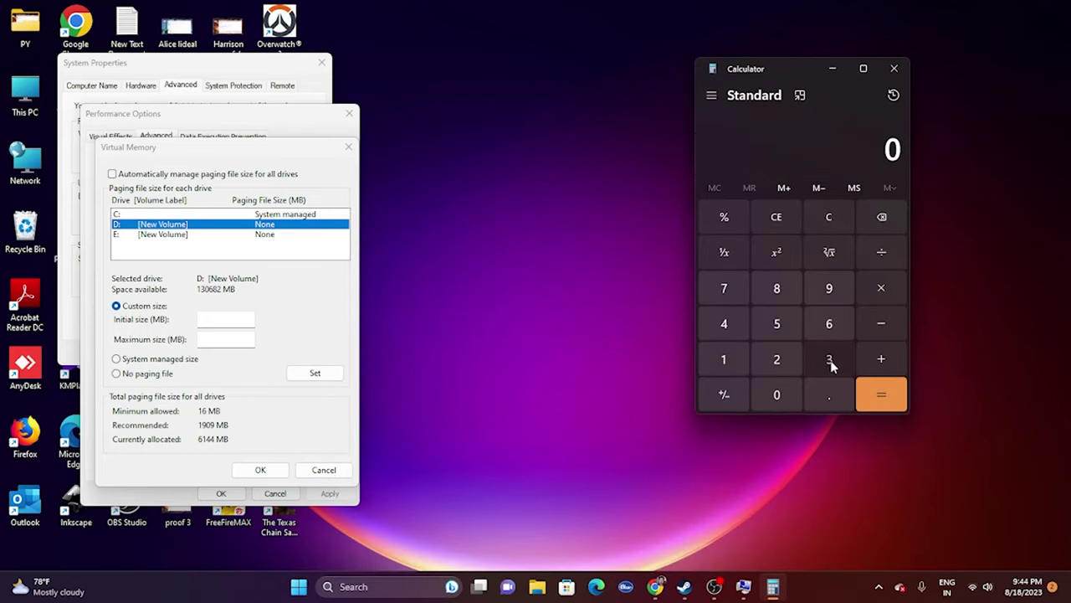
click(775, 360)
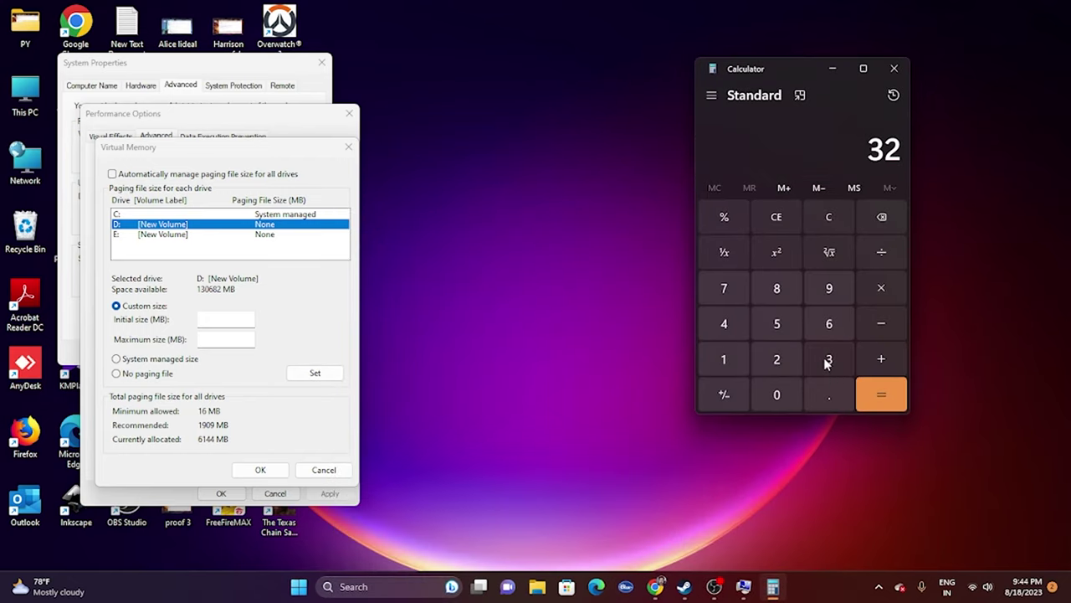
click(869, 290)
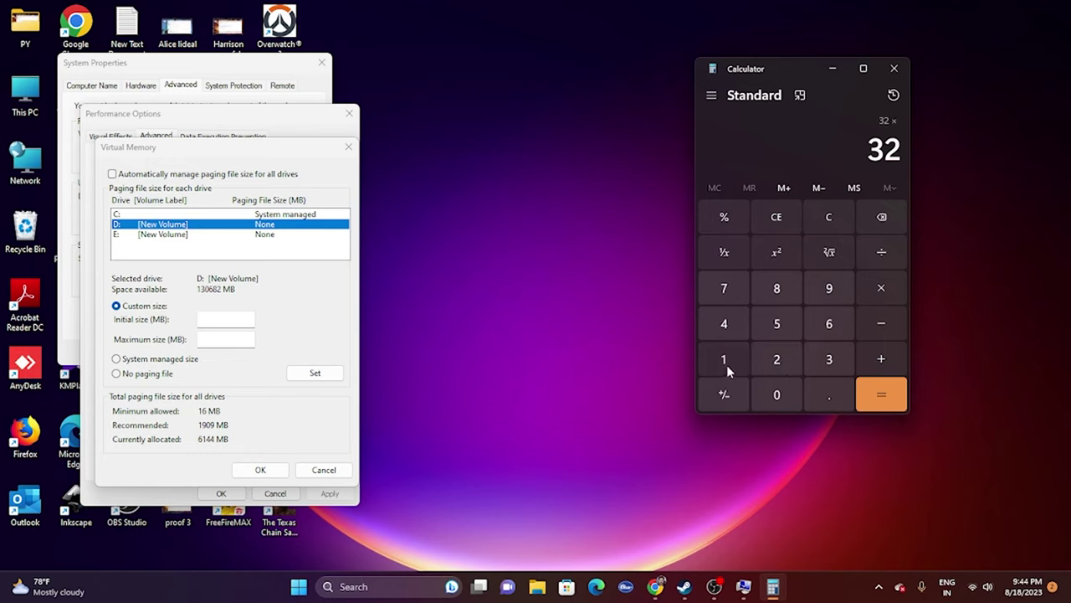
click(725, 361)
click(774, 389)
click(775, 360)
click(724, 323)
click(874, 388)
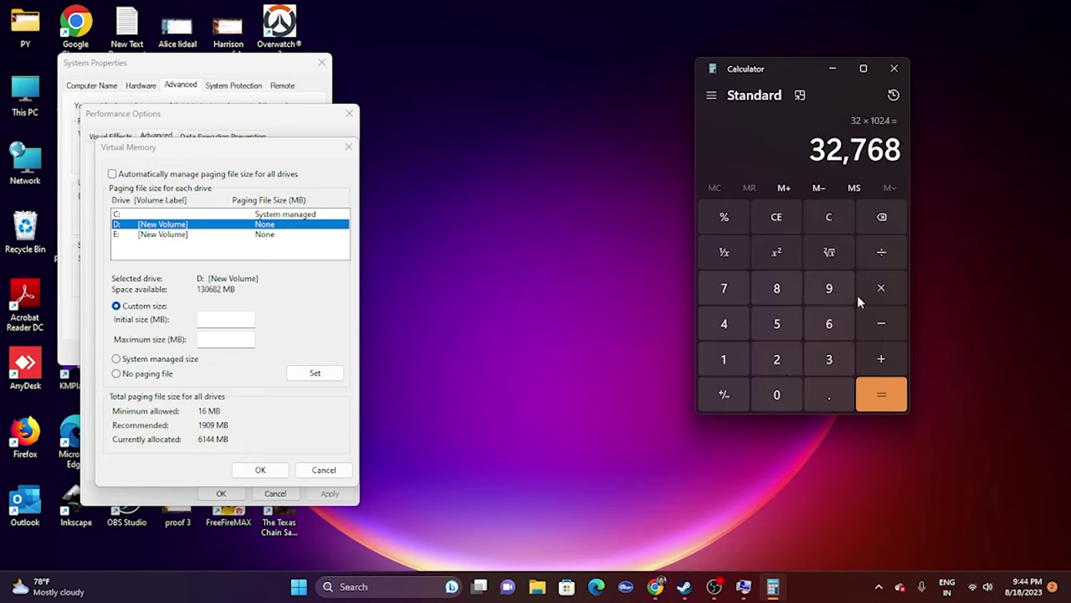
click(876, 289)
click(722, 360)
click(833, 398)
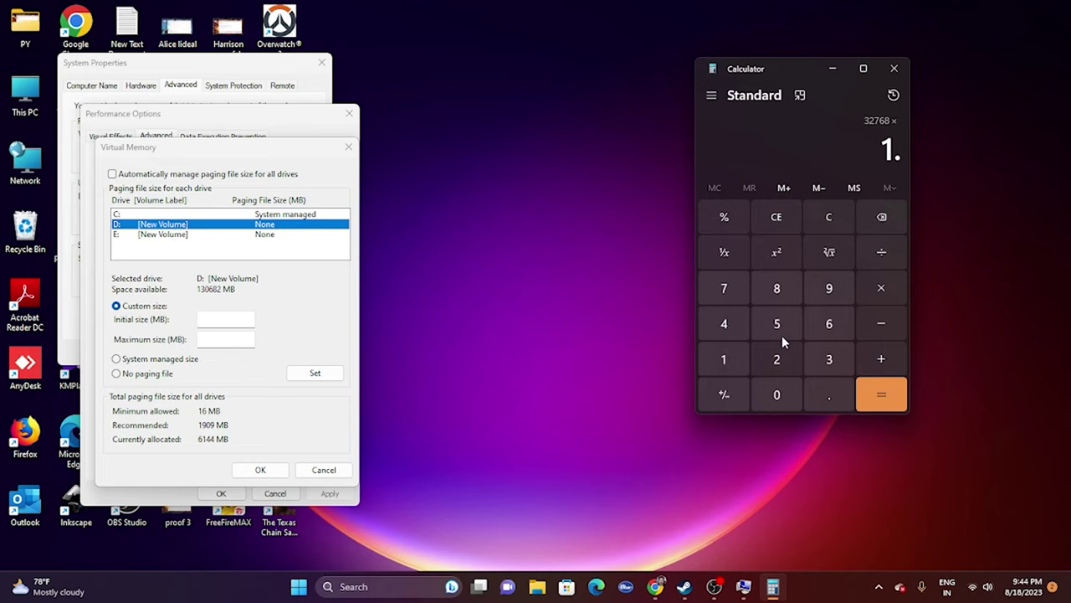
click(780, 333)
click(883, 393)
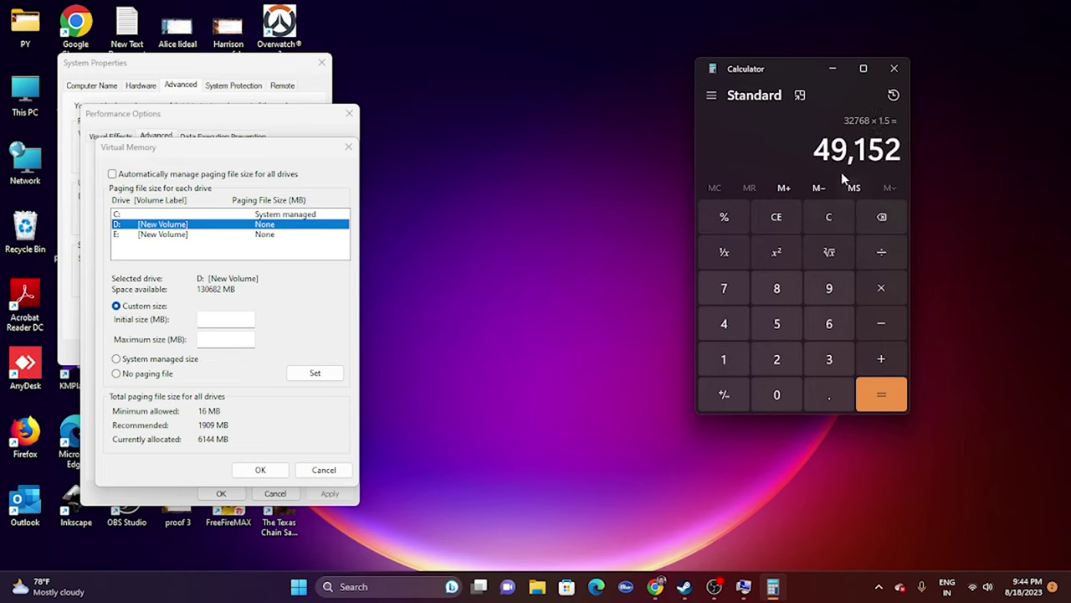
- Copy the calculated result into the initial size of drive D:'s paging file as 49,152 MB
right_click(910, 155)
click(924, 167)
right_click(224, 319)
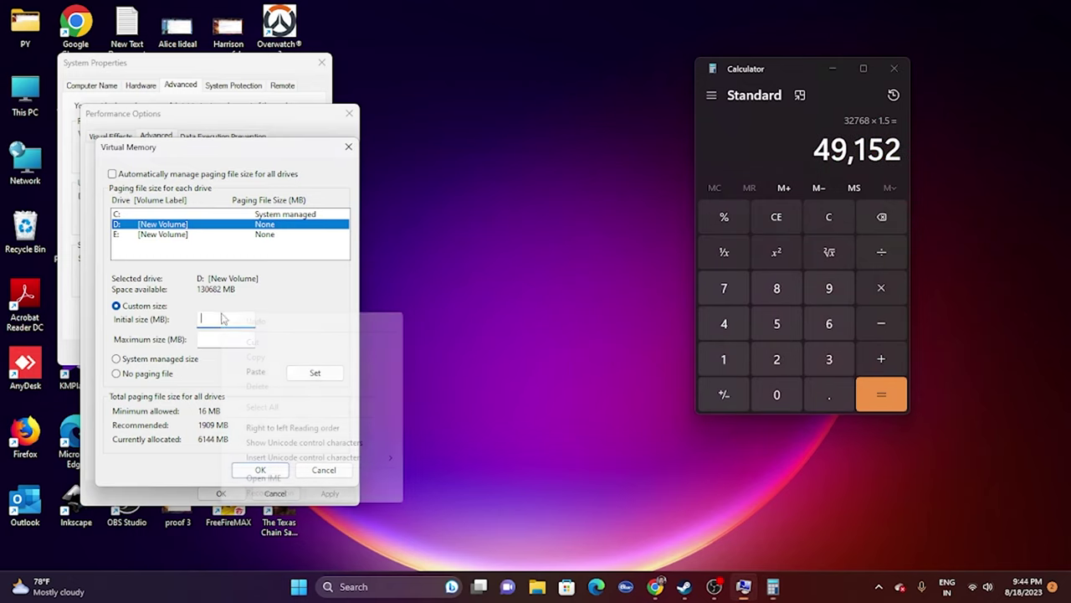
click(251, 371)
key(Tab)
- Clear Calculator and work out the maximum paging file size as 32 × 1024 × 3
click(778, 220)
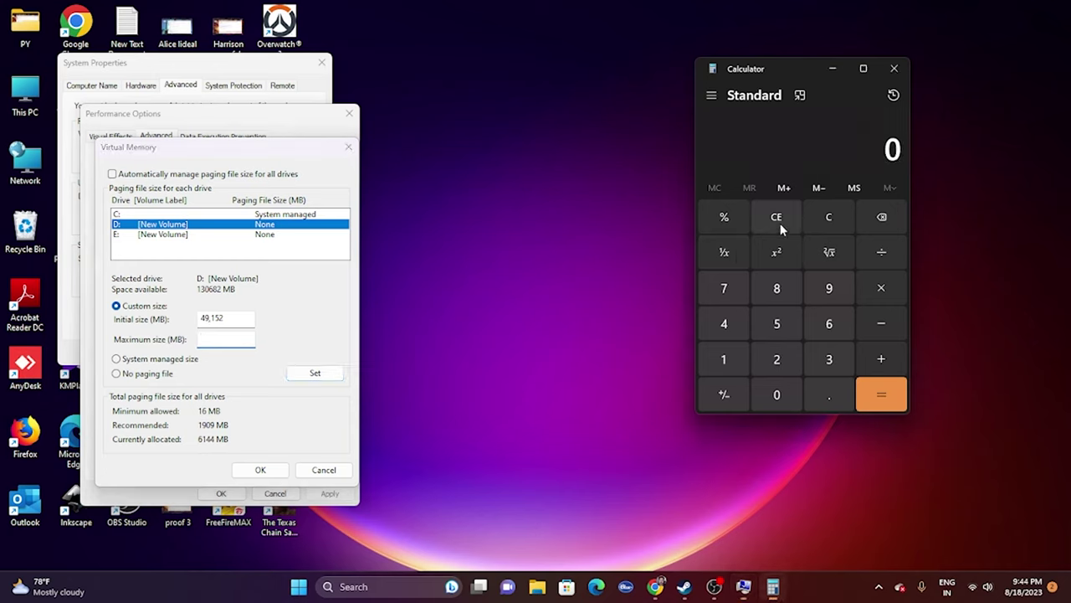
click(827, 359)
click(775, 360)
click(871, 288)
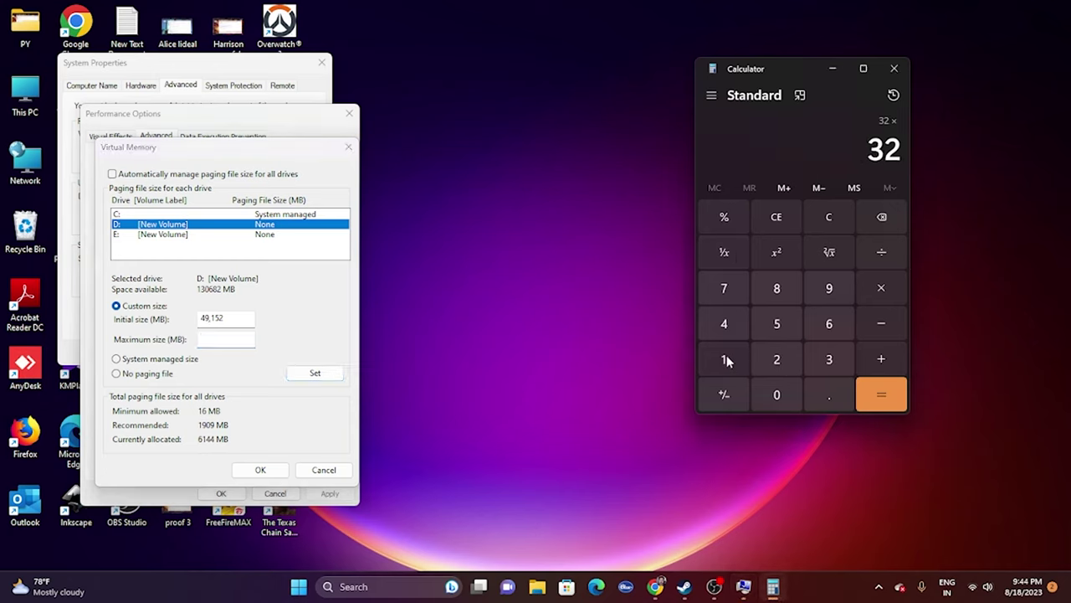
click(725, 360)
click(777, 394)
click(777, 359)
click(727, 326)
click(875, 389)
click(879, 288)
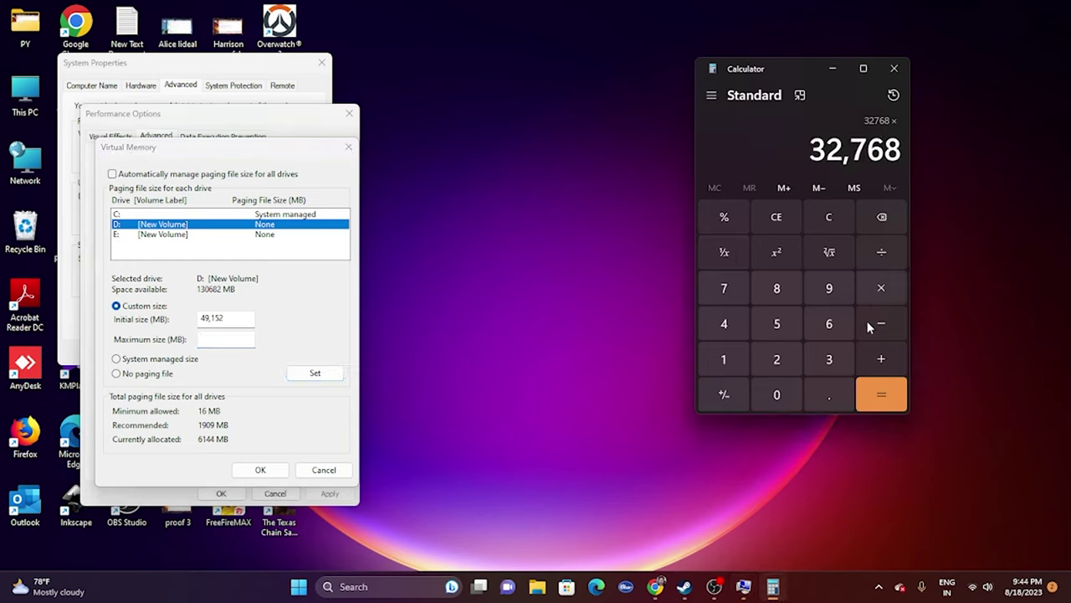
click(828, 359)
click(880, 389)
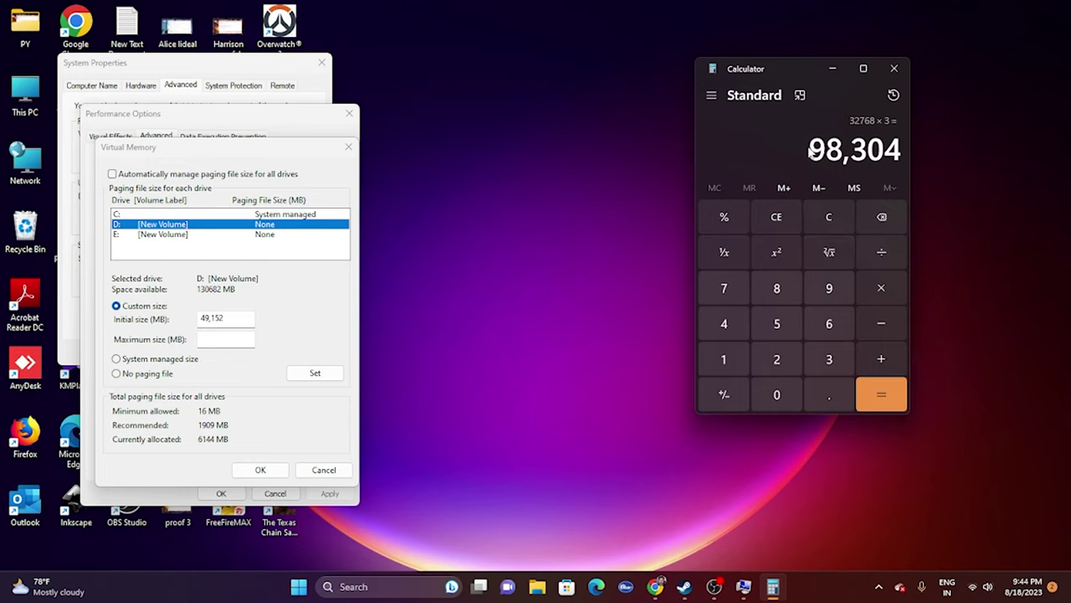
- Copy the calculated result into the maximum size of drive D:'s paging file as 98,304 MB
drag(814, 149, 901, 150)
right_click(903, 154)
click(918, 170)
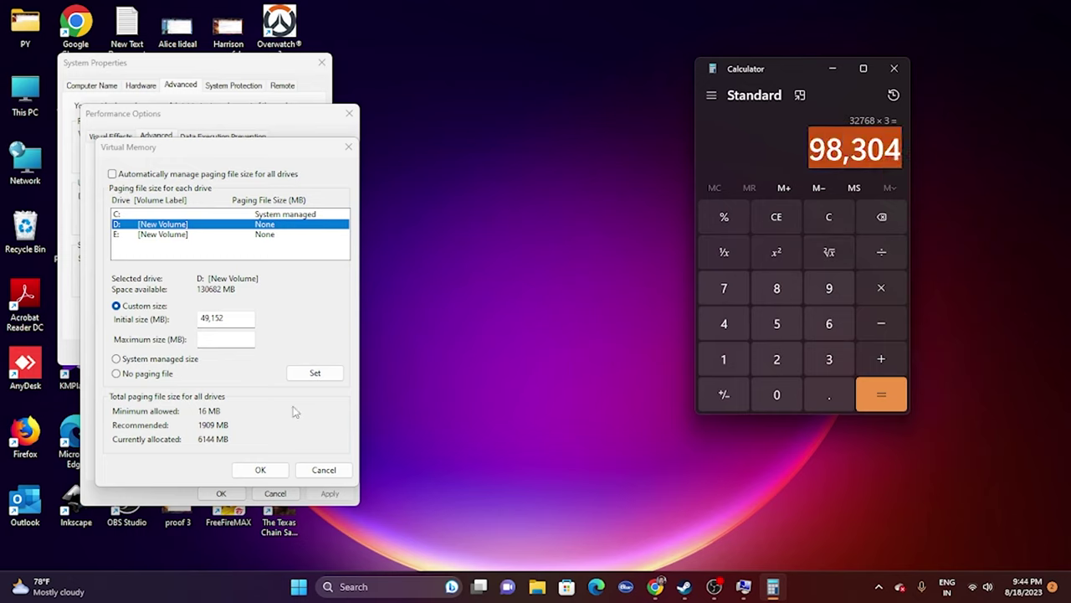
right_click(230, 343)
click(265, 402)
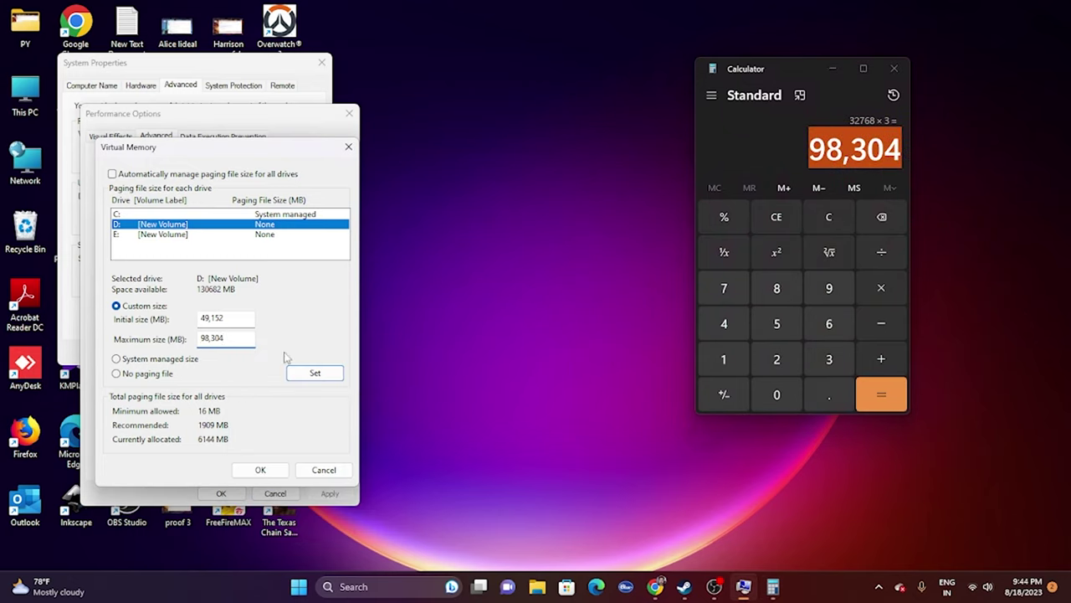
- Cancel the Virtual Memory, Performance Options and System Properties dialogs without applying the changes, and close Calculator
click(323, 470)
click(275, 493)
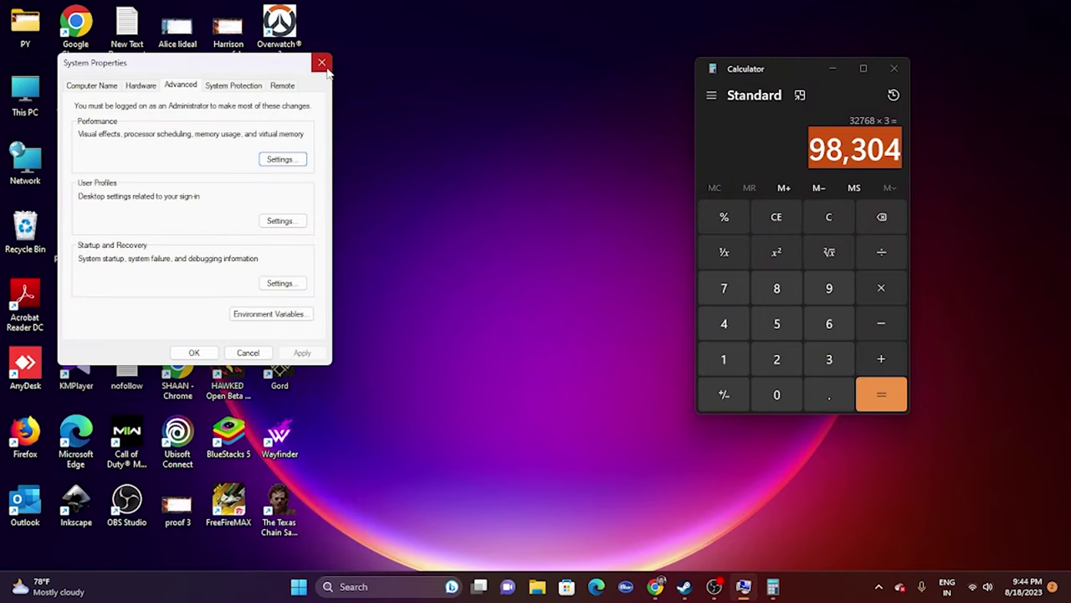
click(246, 352)
click(894, 68)
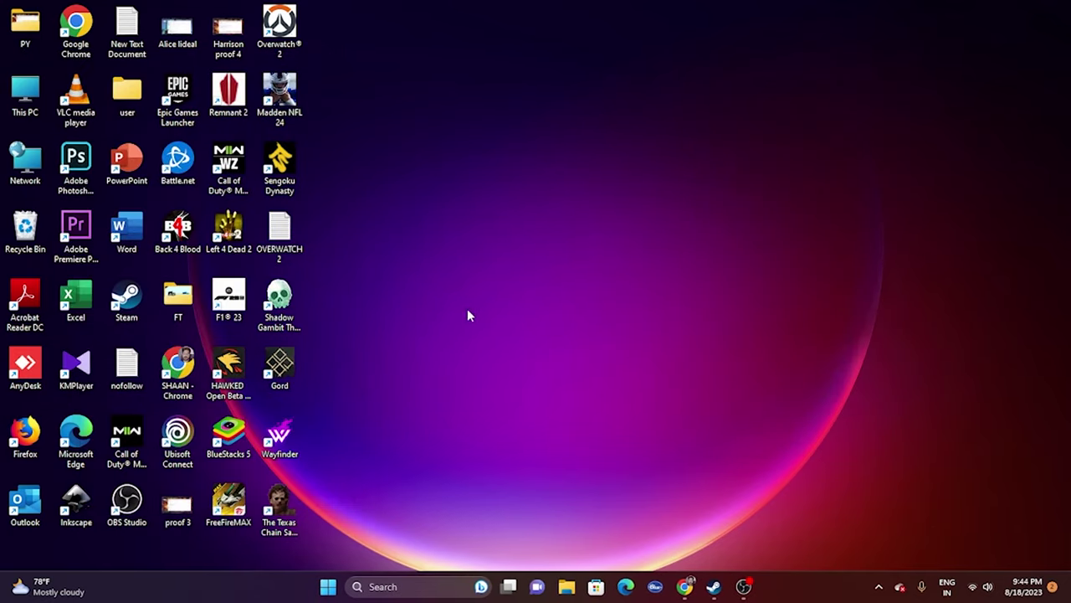
- Minimize Steam, check the Windows Update status in Settings, and close Settings
click(713, 588)
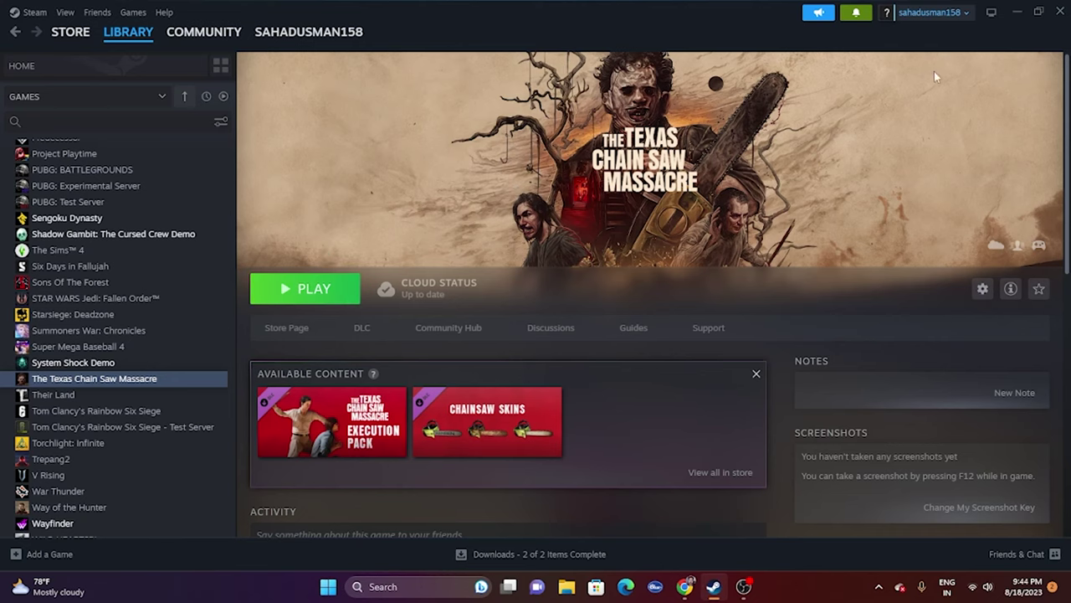
click(1014, 17)
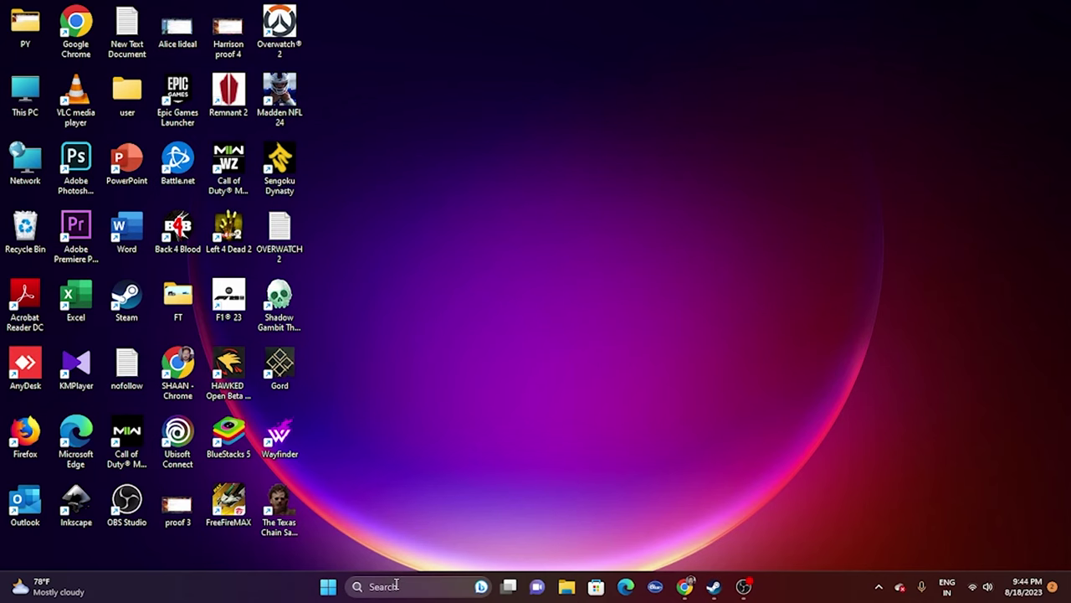
key(super)
click(406, 255)
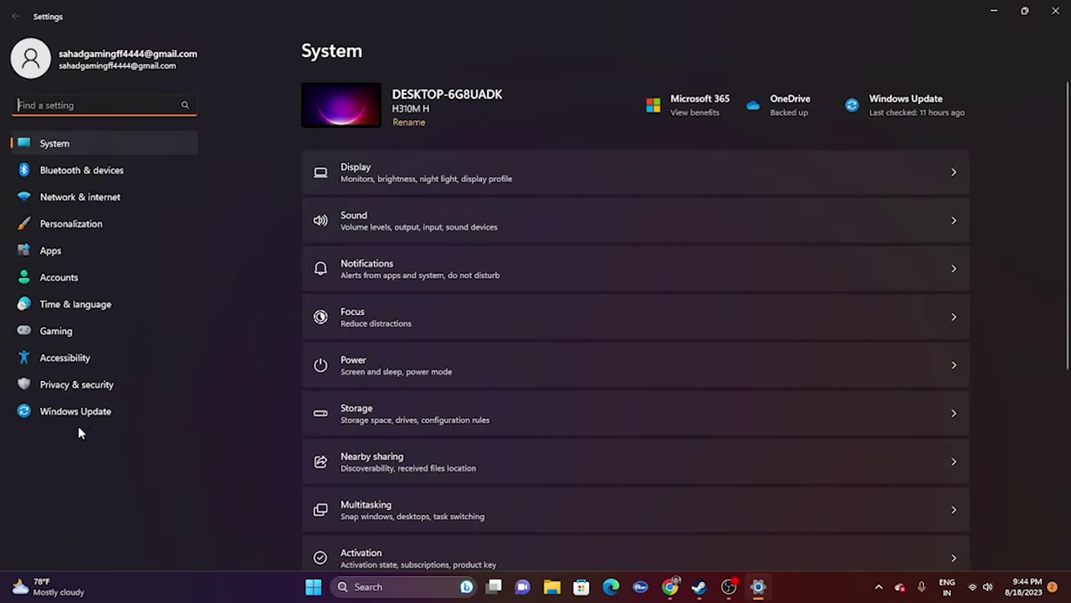
click(93, 414)
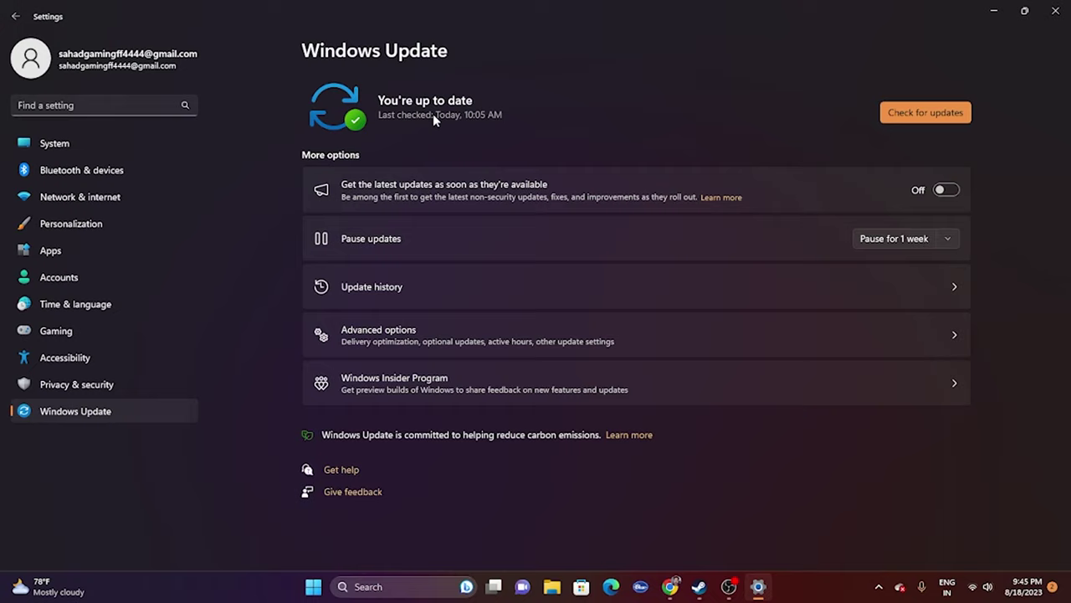
click(1056, 10)
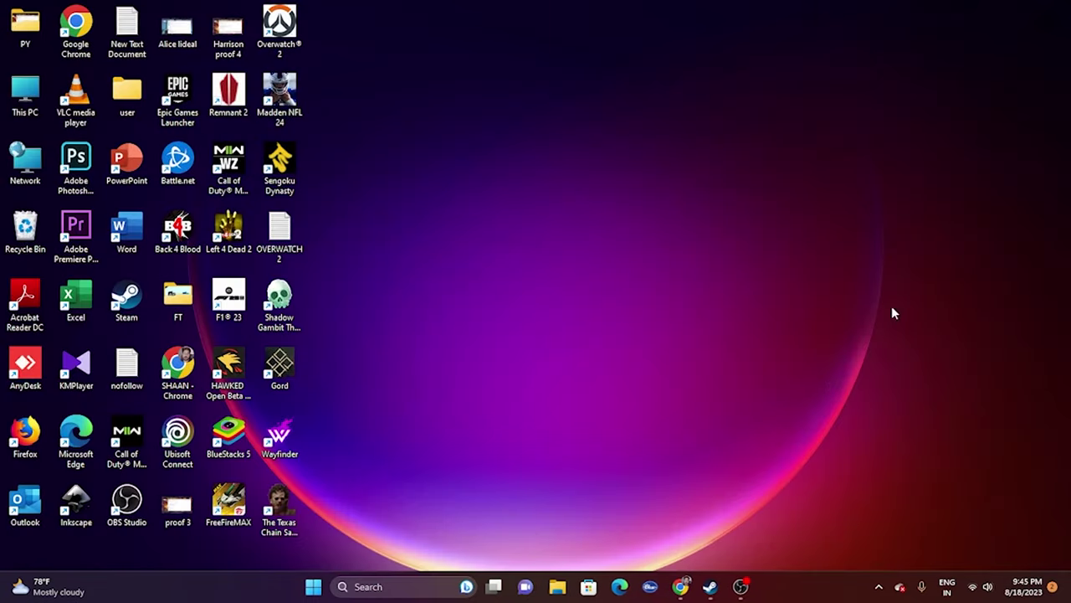
- Switch to Chrome and view the AMD Drivers and Support page
click(714, 586)
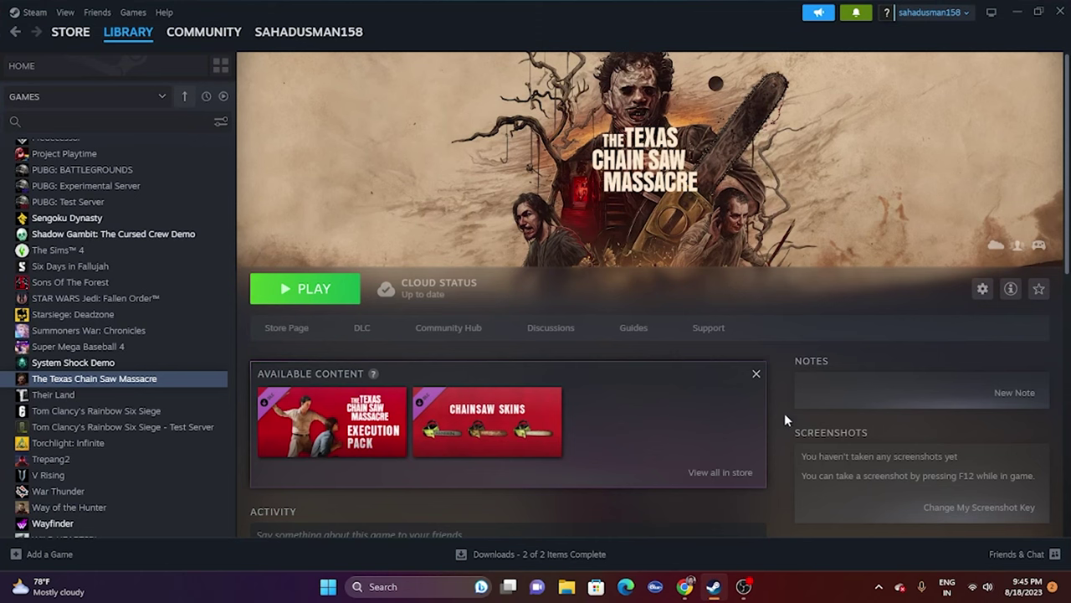
click(684, 586)
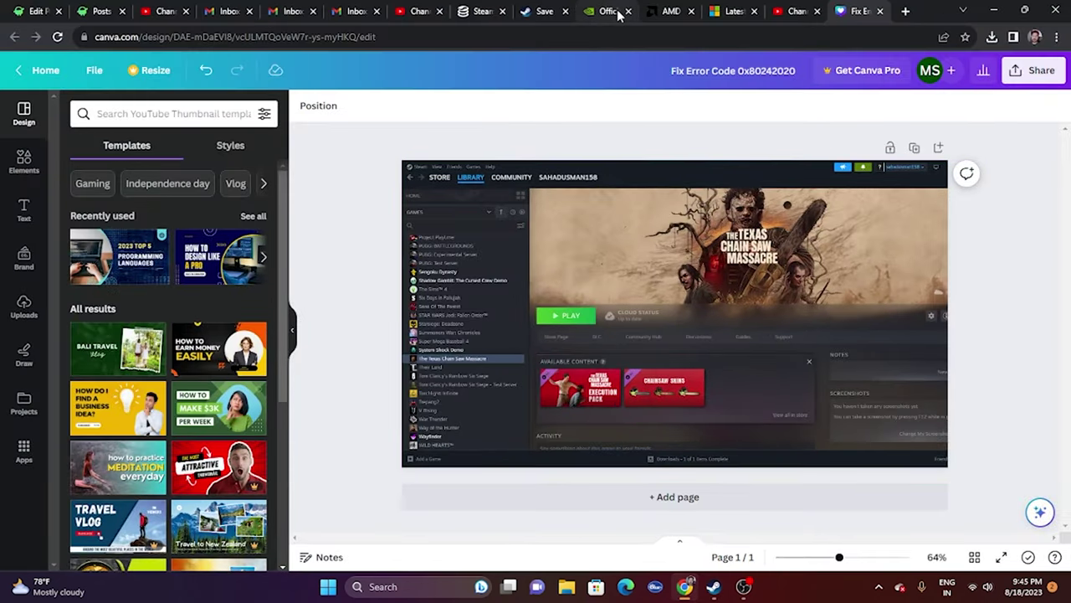
click(604, 11)
key(ctrl+Tab)
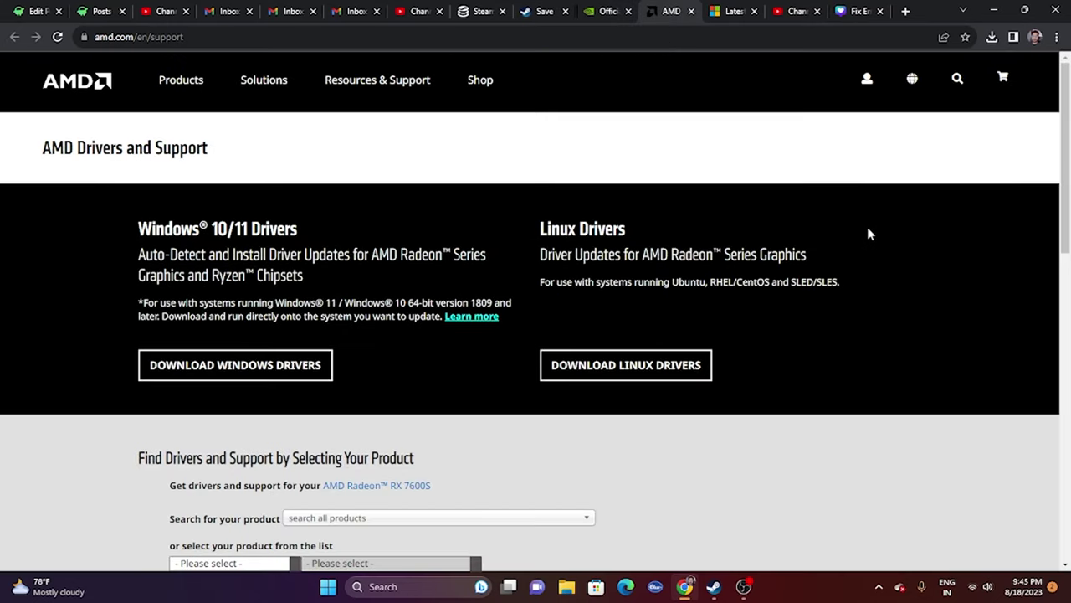
- On NVIDIA's GeForce Drivers page, set the manual search's operating system to Windows 11 and search for drivers
click(607, 9)
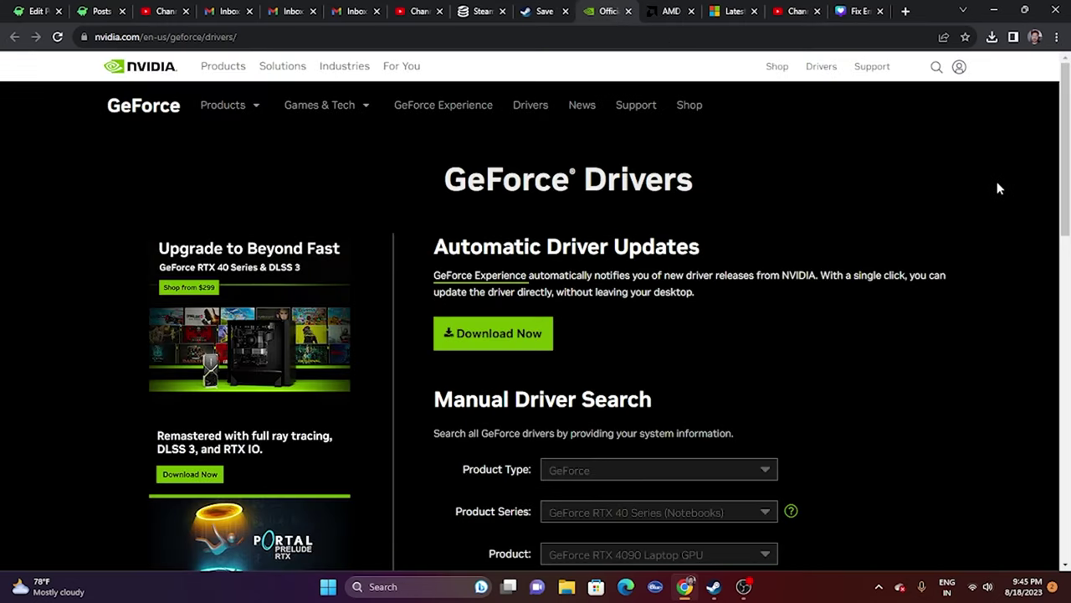
scroll(998, 188, down, 3)
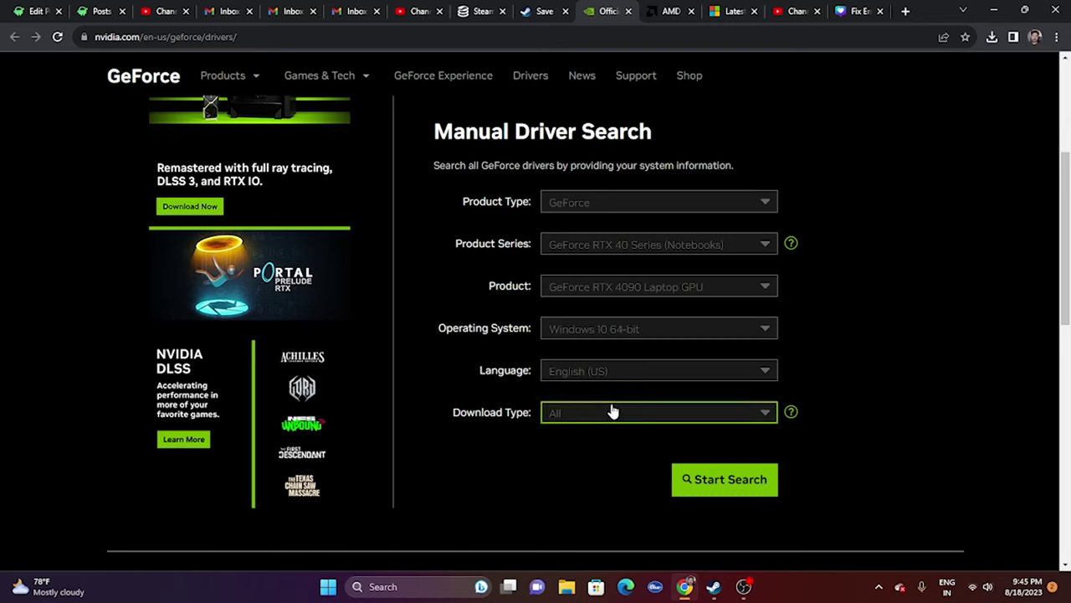
click(617, 329)
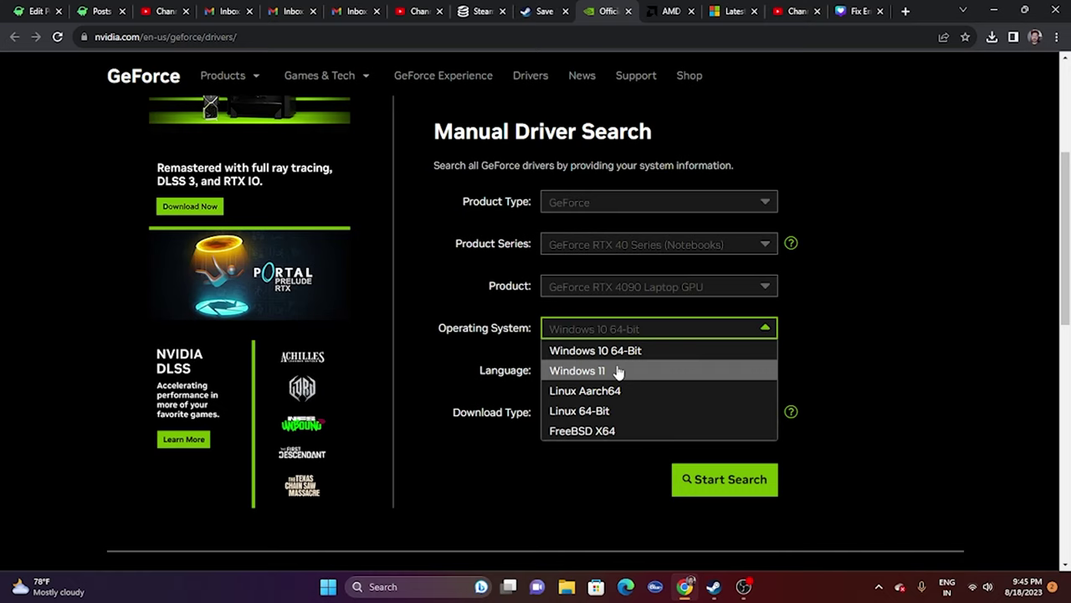
click(617, 371)
scroll(844, 262, down, 2)
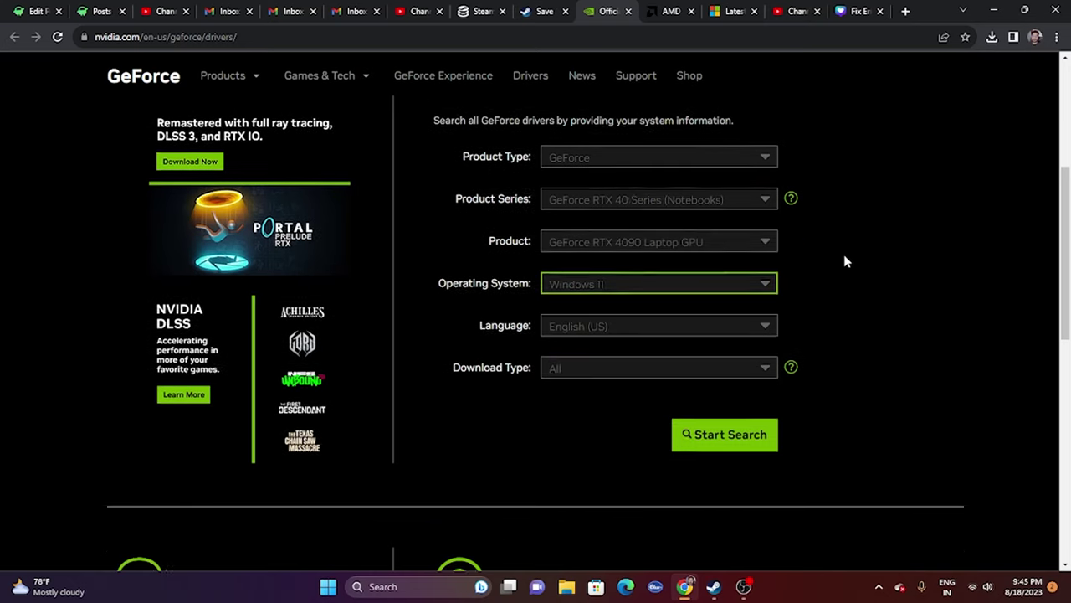
click(753, 354)
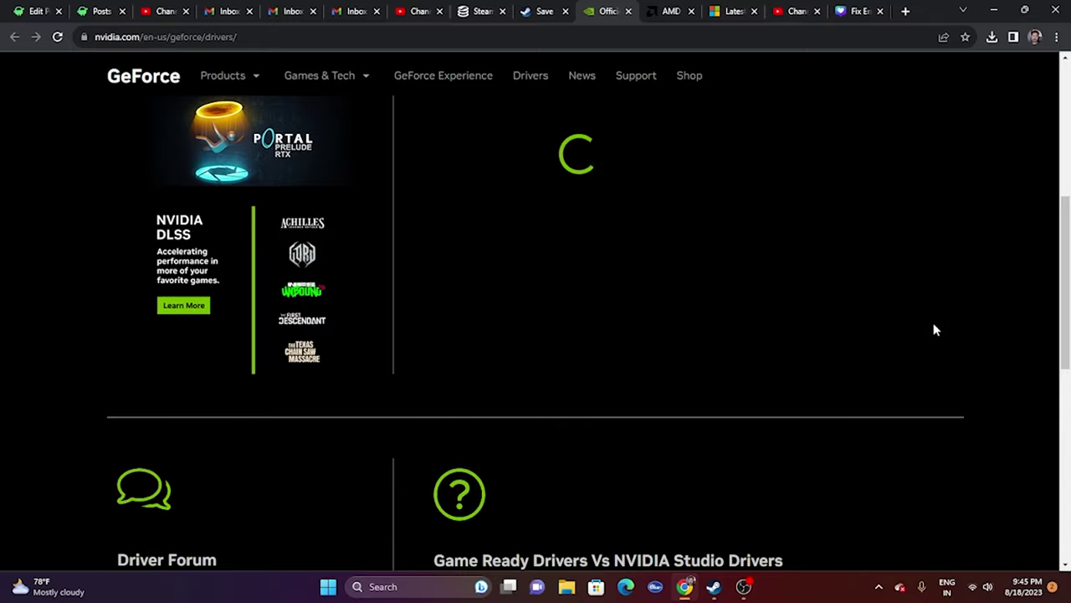
scroll(919, 198, down, 1)
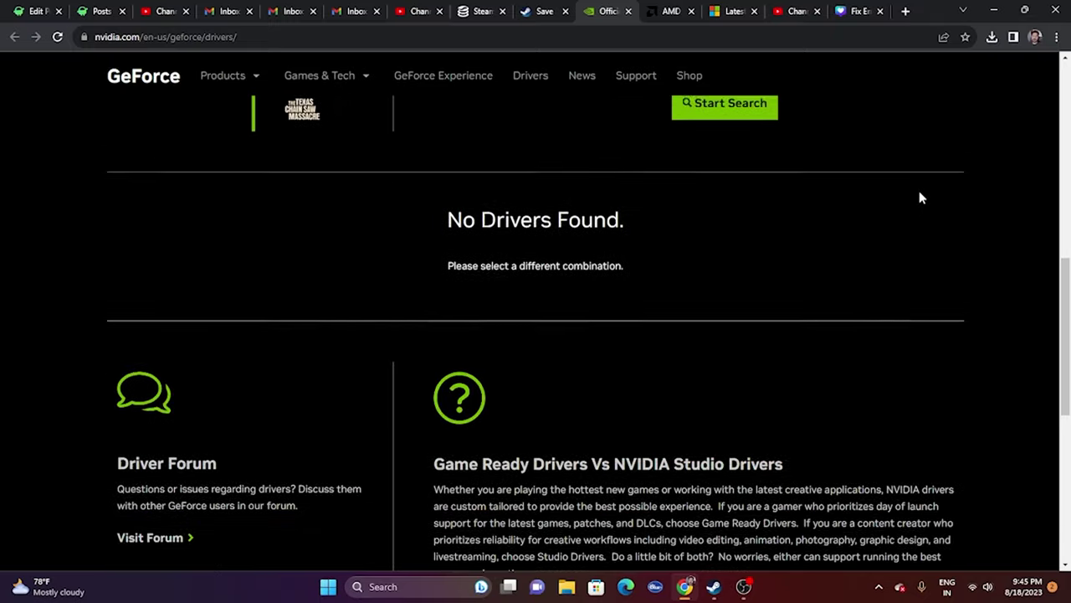
- Search again with product series GeForce RTX 30 Series (Notebooks) and examine the newest Game Ready Driver's version and release date
scroll(919, 197, up, 5)
scroll(734, 276, down, 2)
click(634, 177)
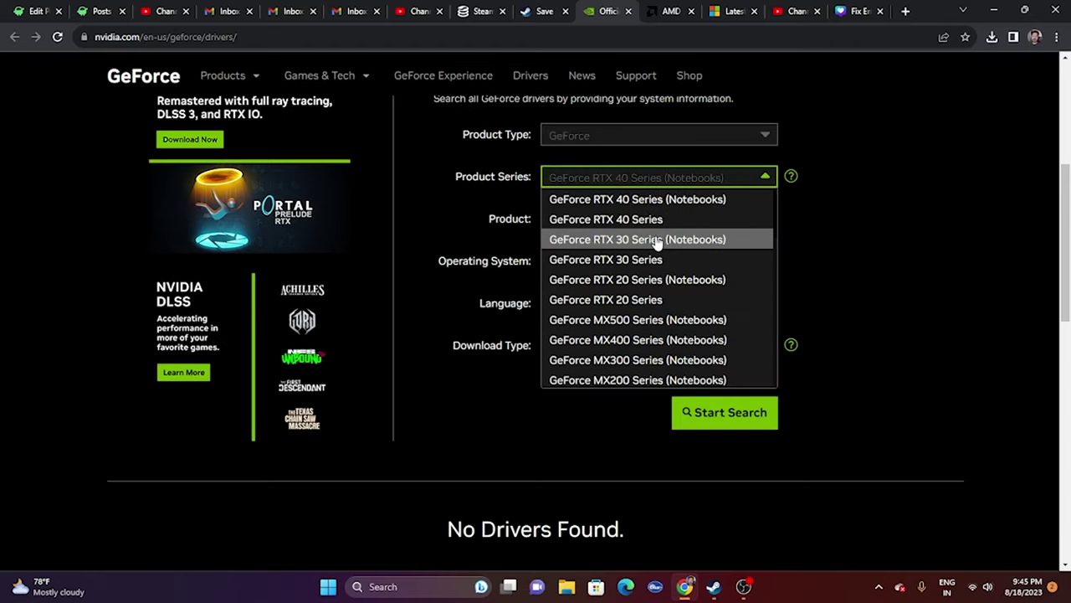
click(658, 242)
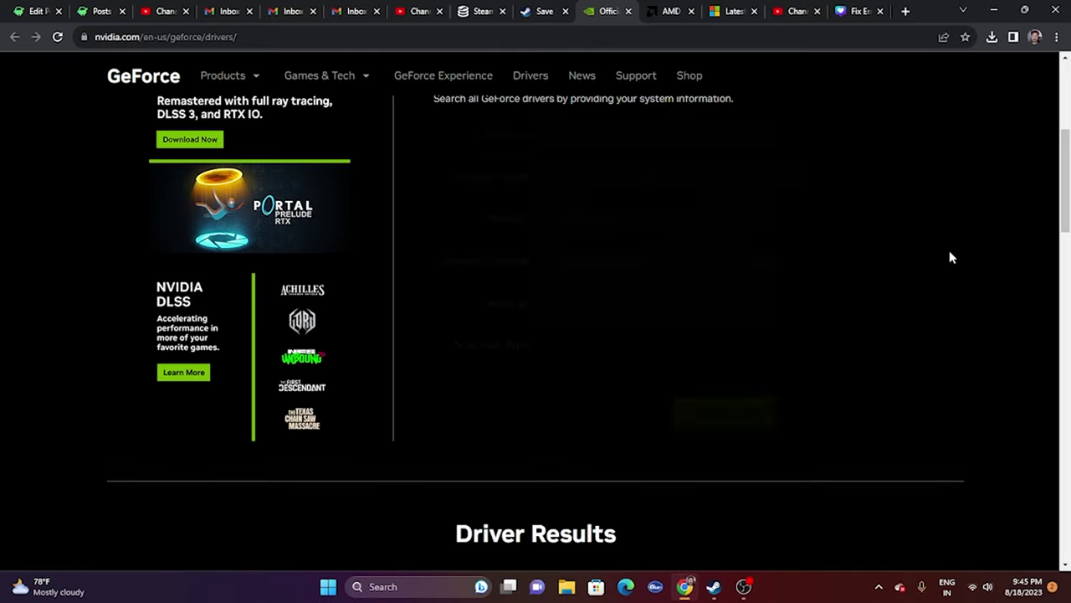
scroll(428, 270, down, 2)
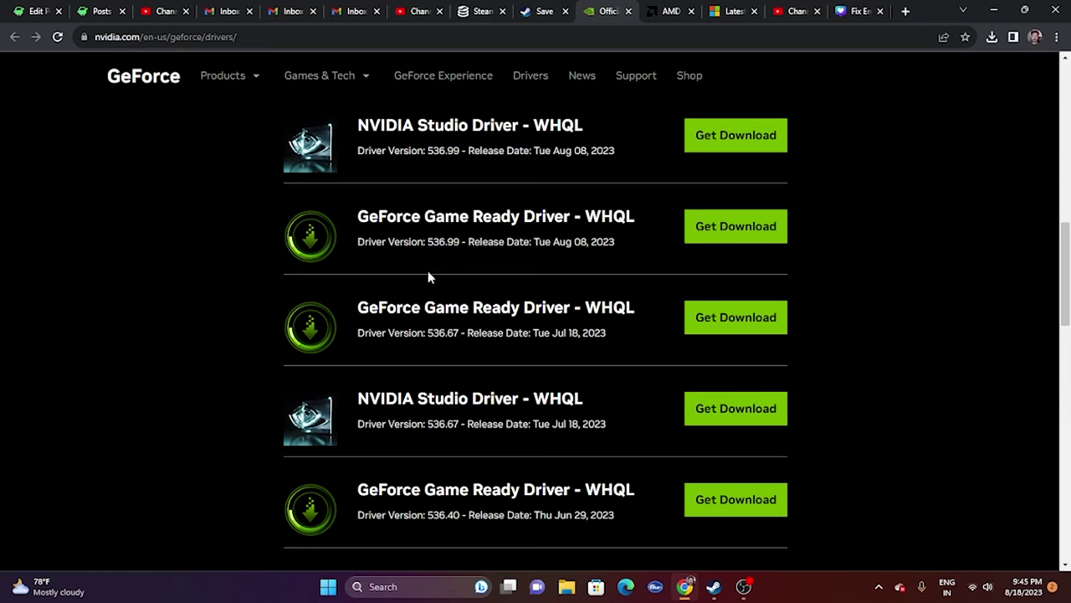
drag(430, 241, 461, 241)
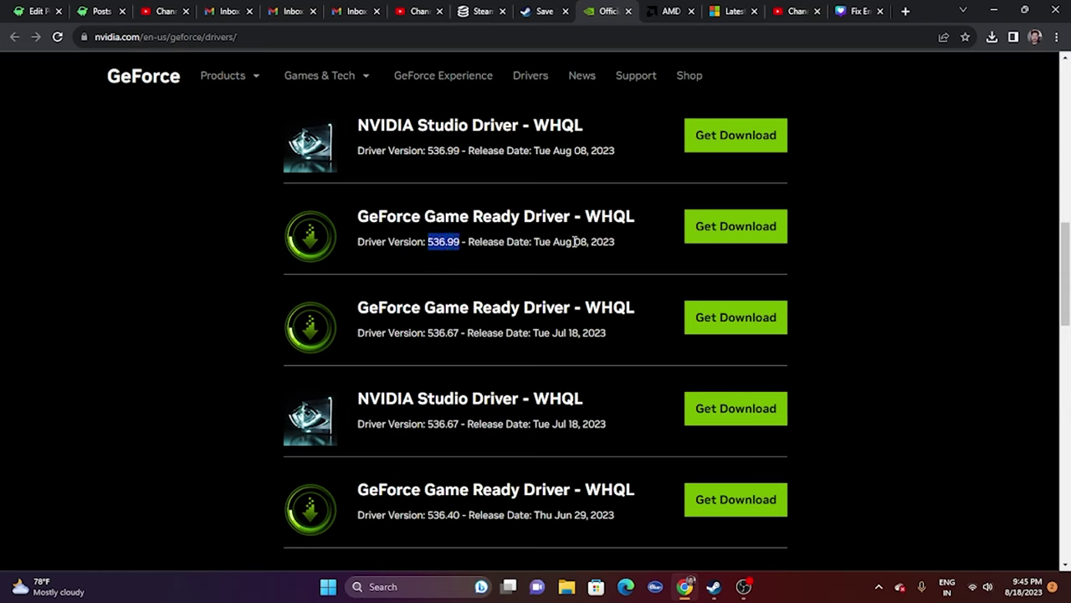
drag(575, 241, 615, 244)
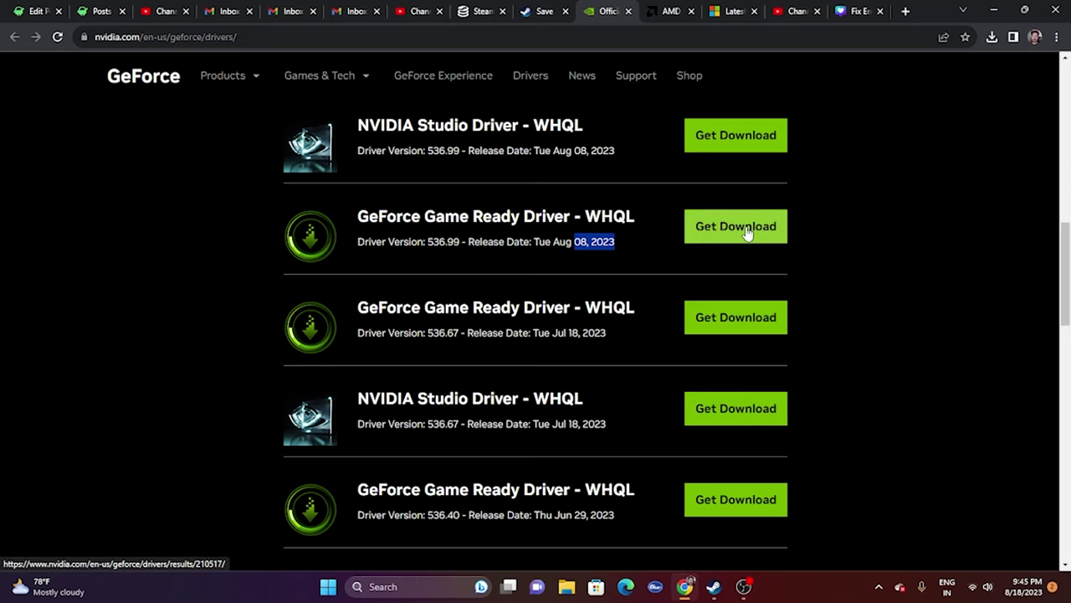
- On the AMD support page, select Graphics, AMD Radeon RX 7000S Series and RX 7600S, and view the available drivers
click(663, 9)
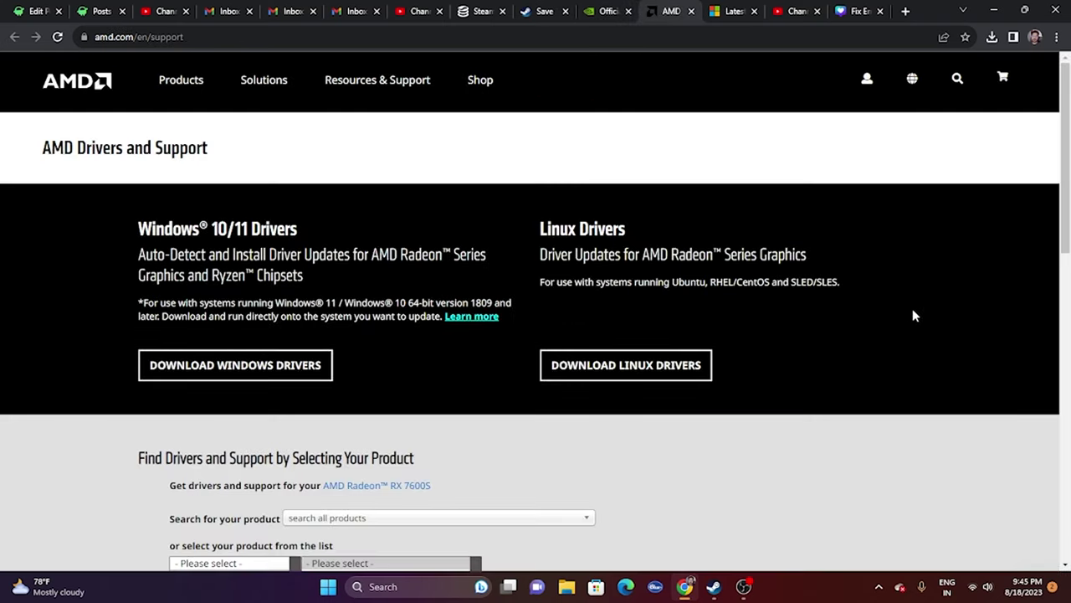
scroll(912, 301, down, 2)
click(200, 377)
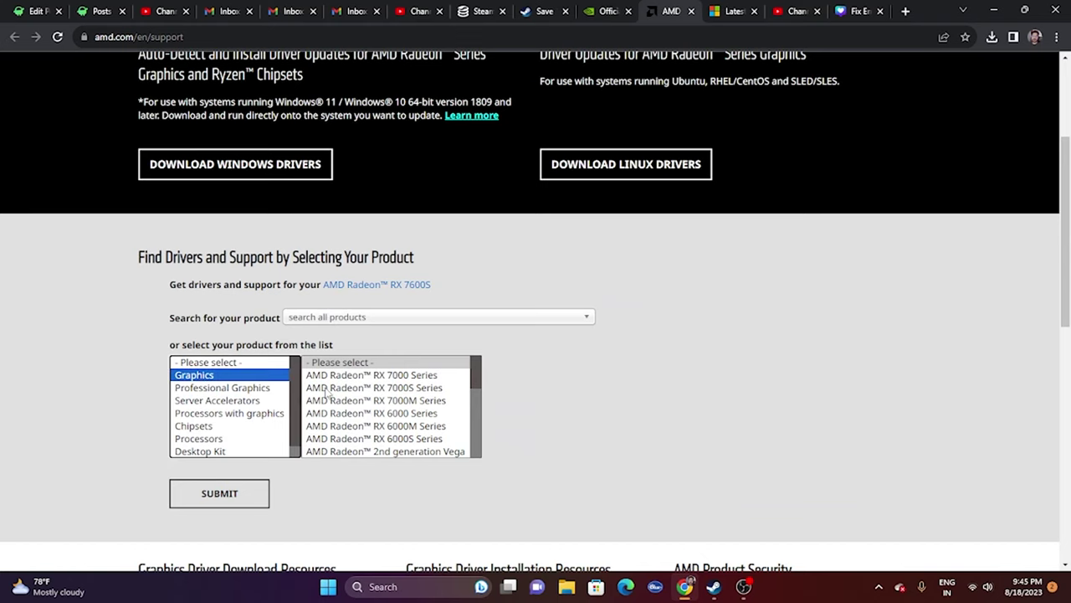
click(328, 387)
click(523, 375)
click(675, 387)
click(251, 492)
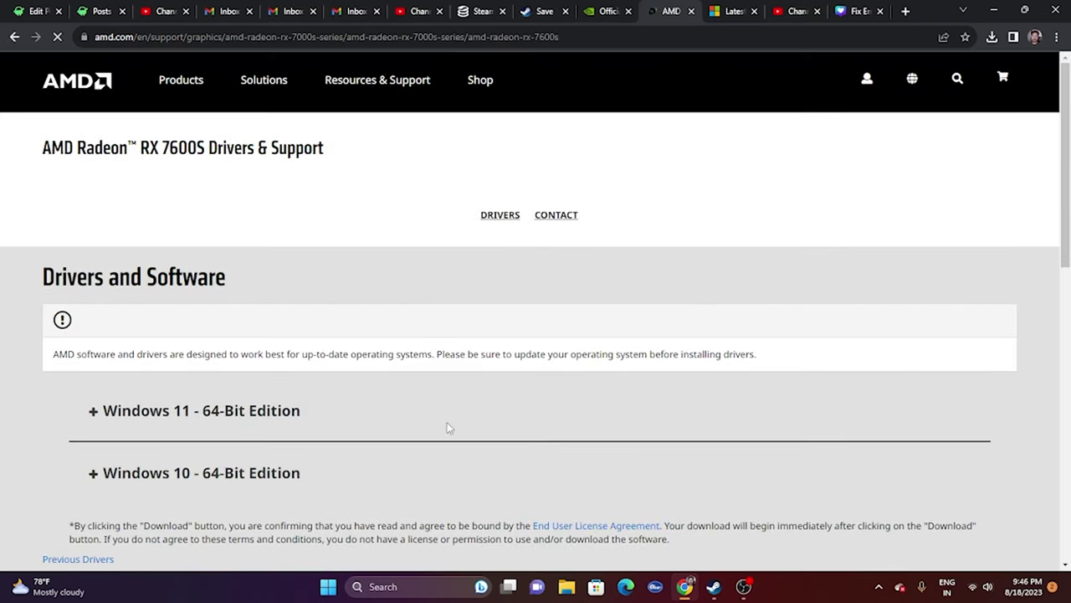
scroll(7, 365, down, 2)
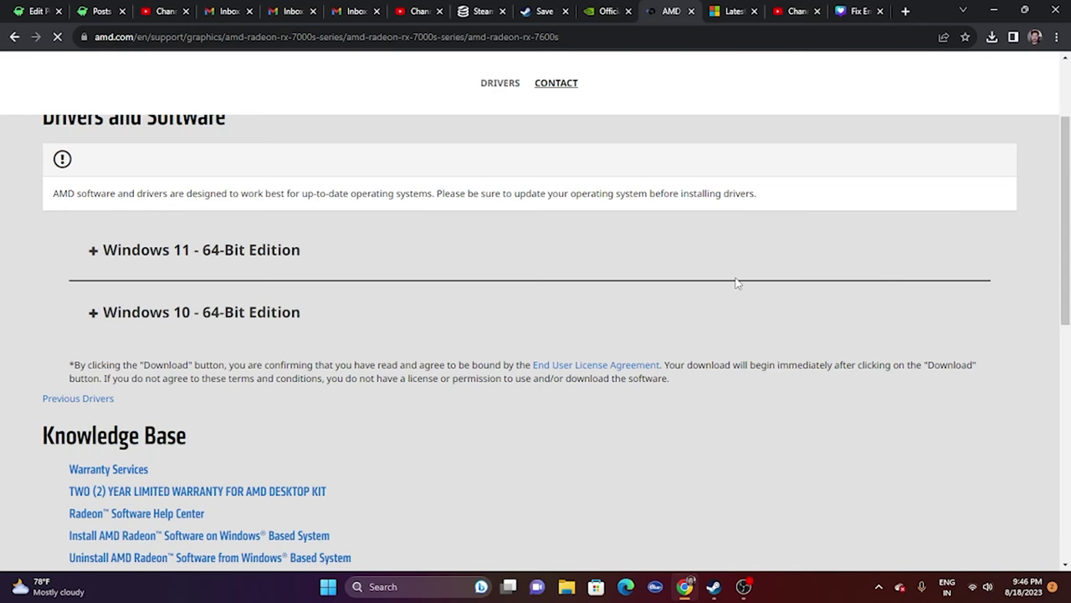
scroll(736, 283, up, 1)
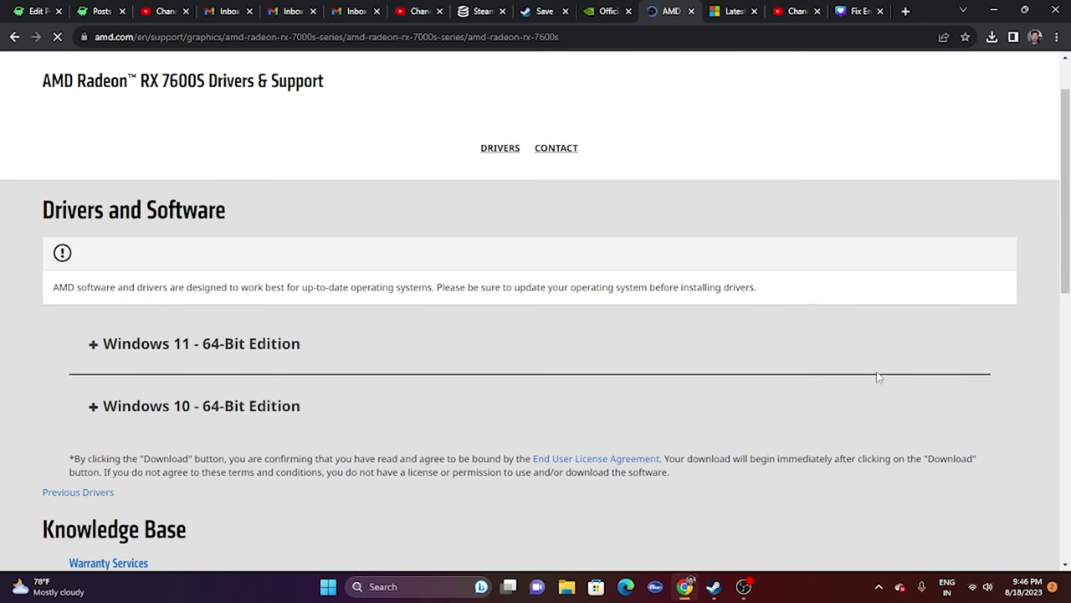
- View the Microsoft Visual C++ Redistributable downloads page and locate the X64 and X86 download links
click(728, 11)
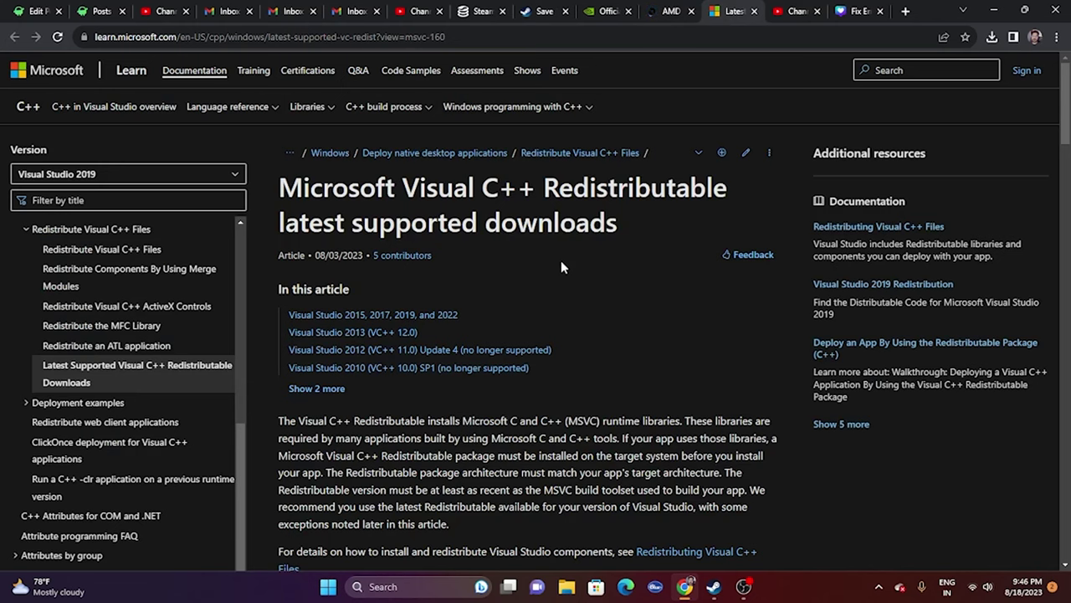
drag(626, 233, 276, 190)
scroll(591, 226, down, 8)
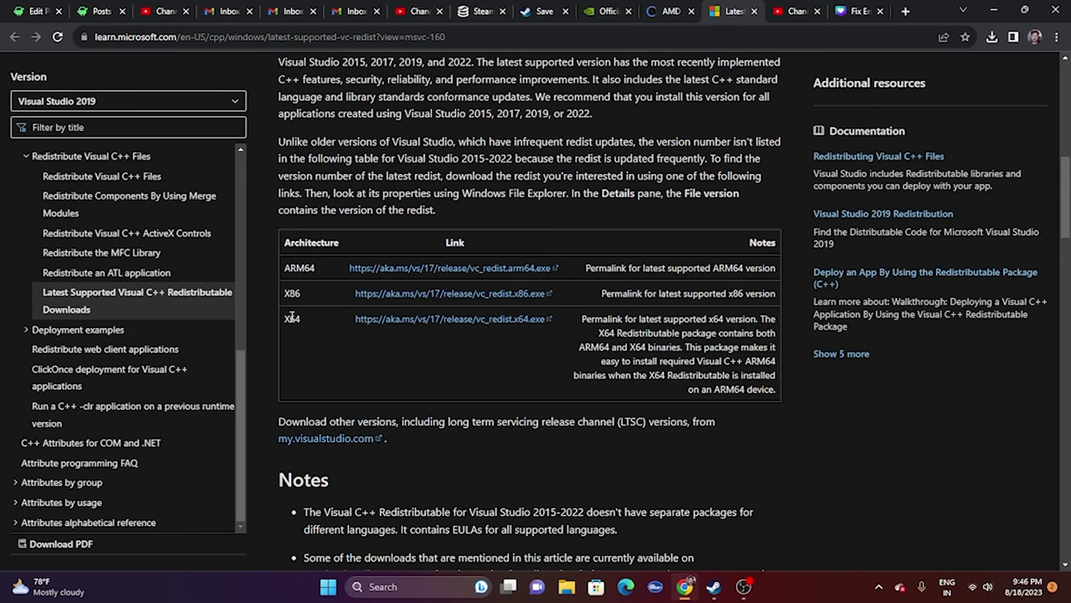
double_click(293, 319)
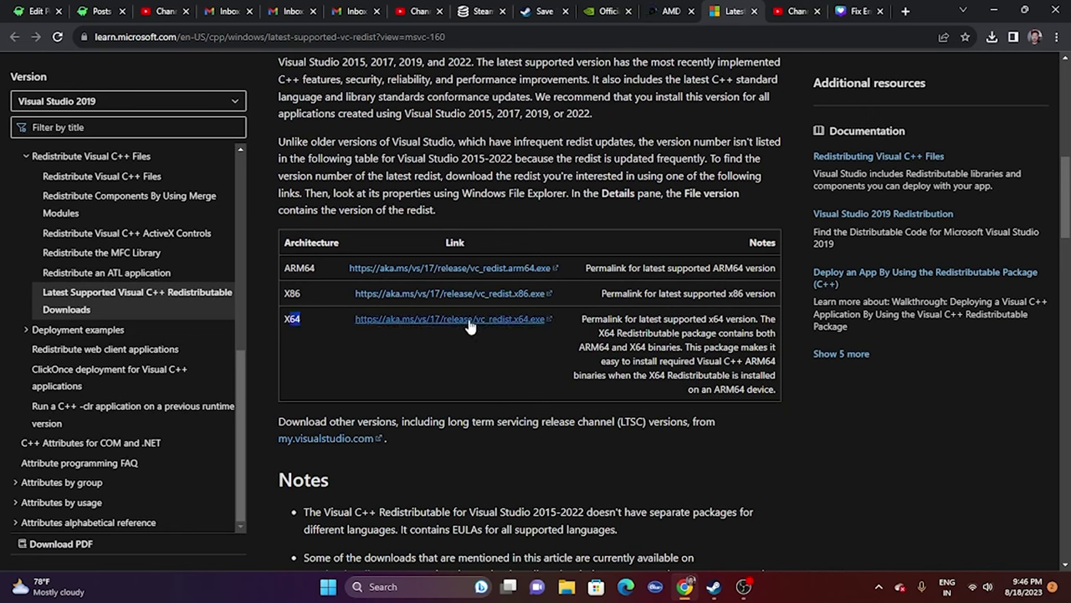
click(292, 293)
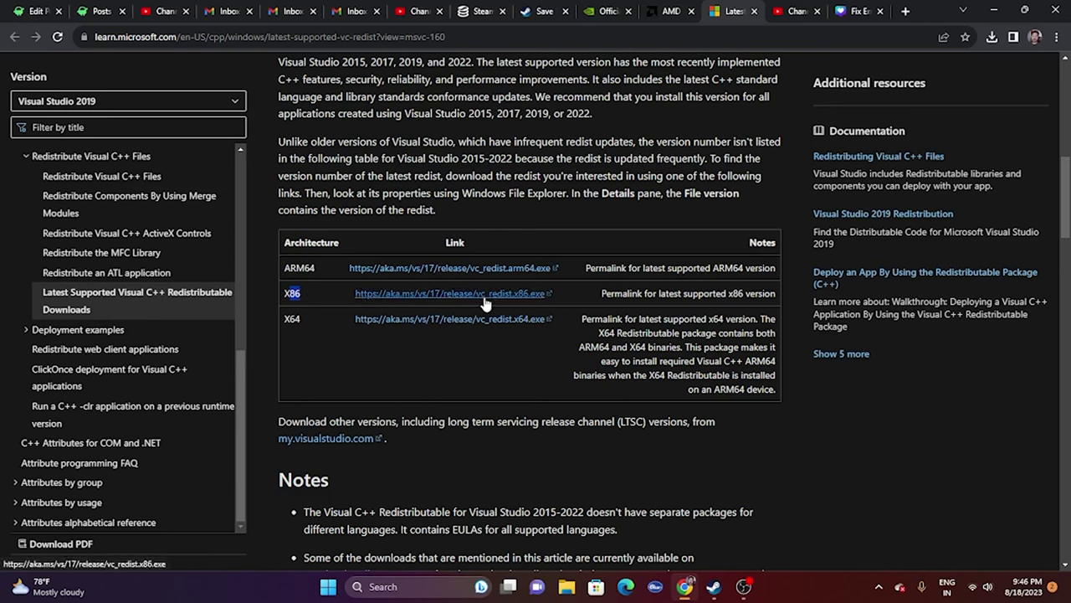
- Minimize Chrome to return to Steam, and view the Manage options for The Texas Chain Saw Massacre
click(993, 14)
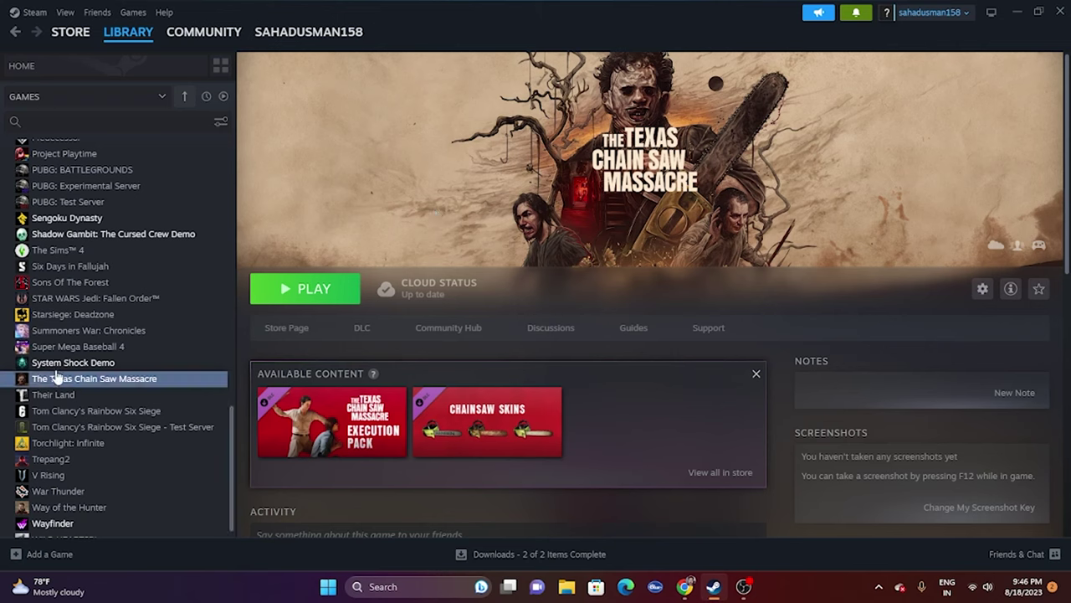
right_click(145, 384)
mouse_move(171, 465)
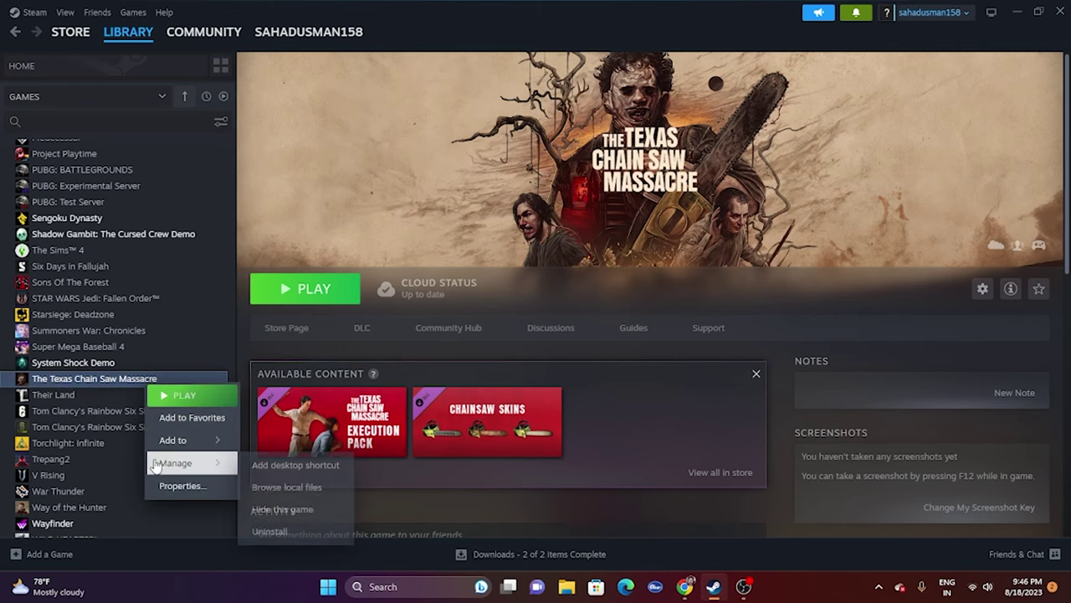
click(483, 520)
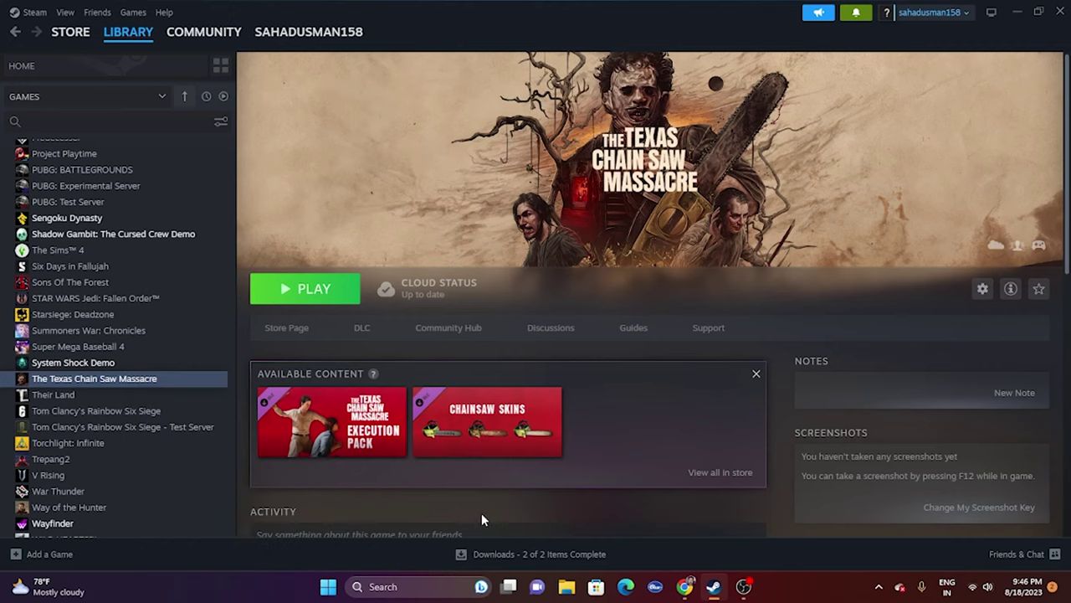
- Check the free space on the drives under This PC in File Explorer, and close the window
click(80, 385)
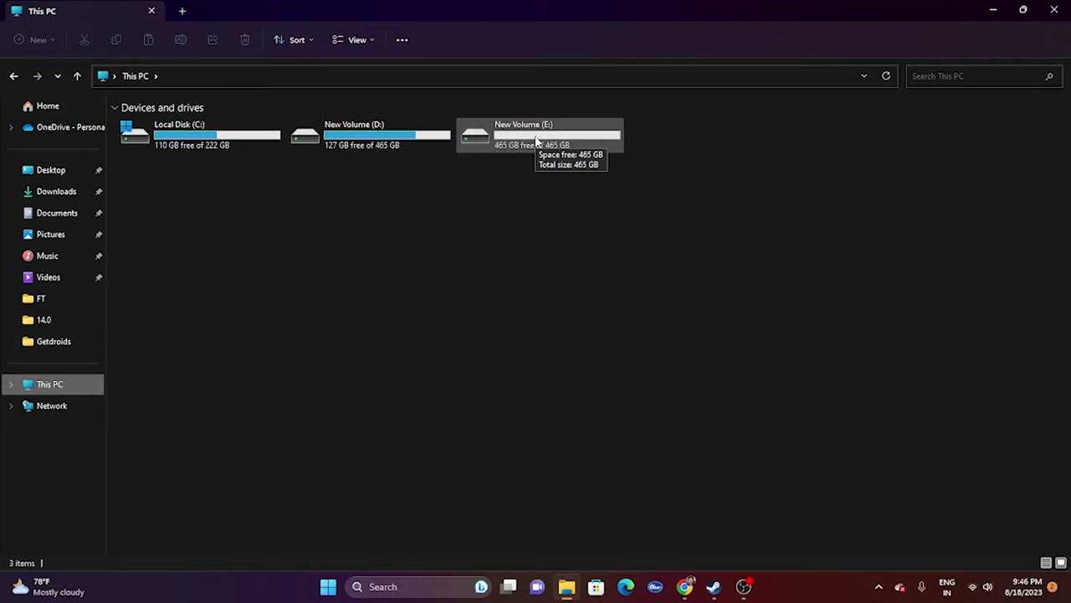
click(1054, 10)
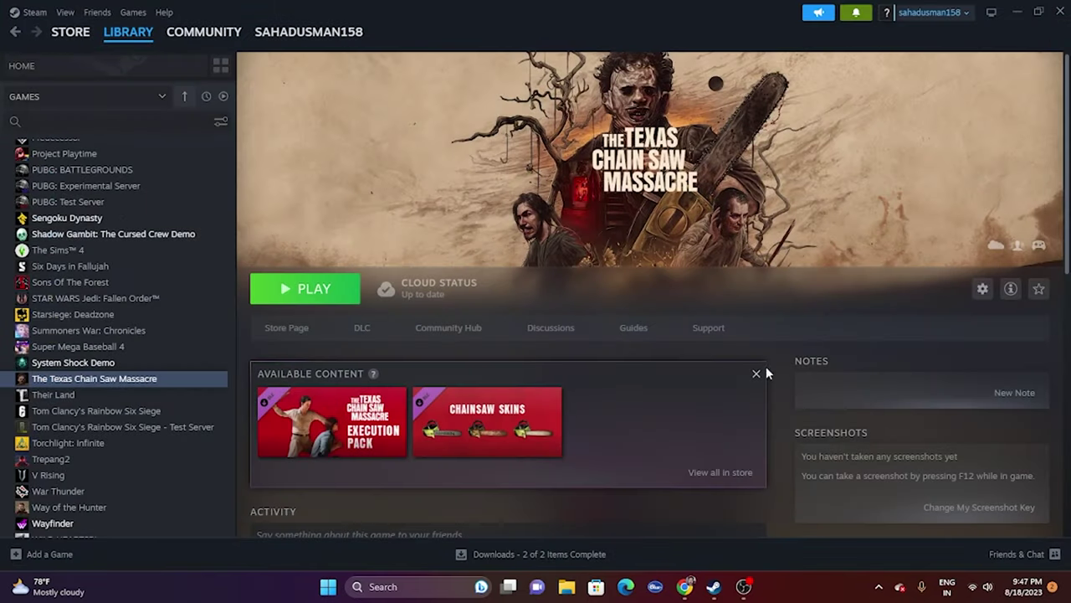